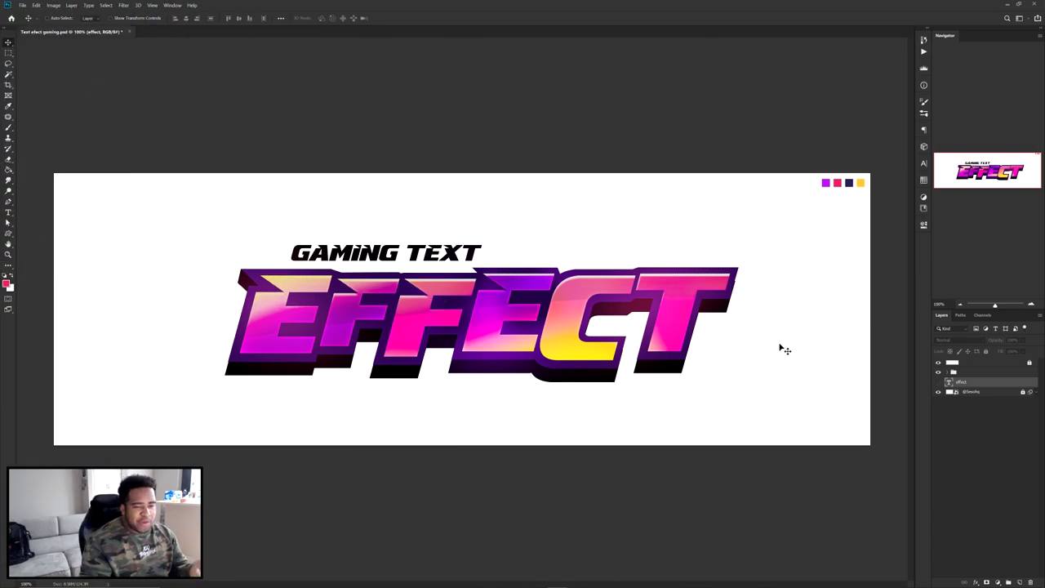
Hide the finished effect group, show the "effect" text layer and display its character settings.
{"action": "left_click", "coordinate": [938, 371]}
{"action": "left_click", "coordinate": [937, 382]}
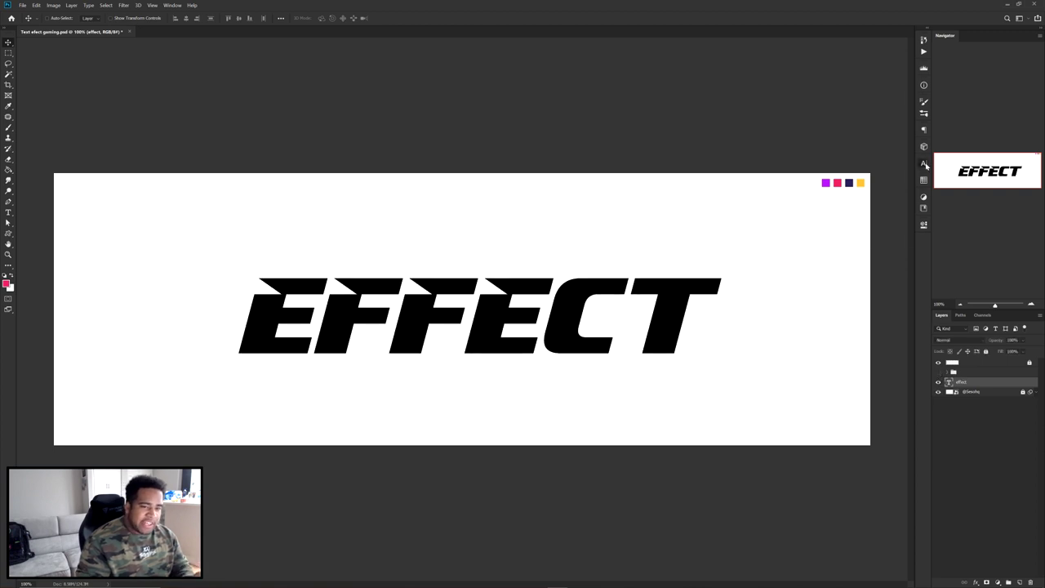
{"action": "left_click", "coordinate": [923, 162]}
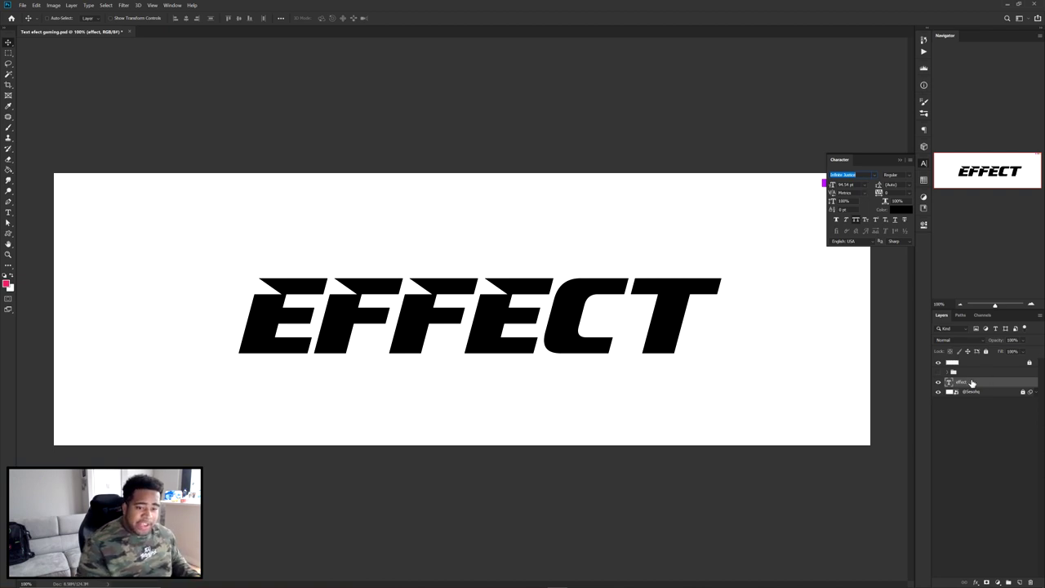
{"action": "left_click", "coordinate": [605, 306]}
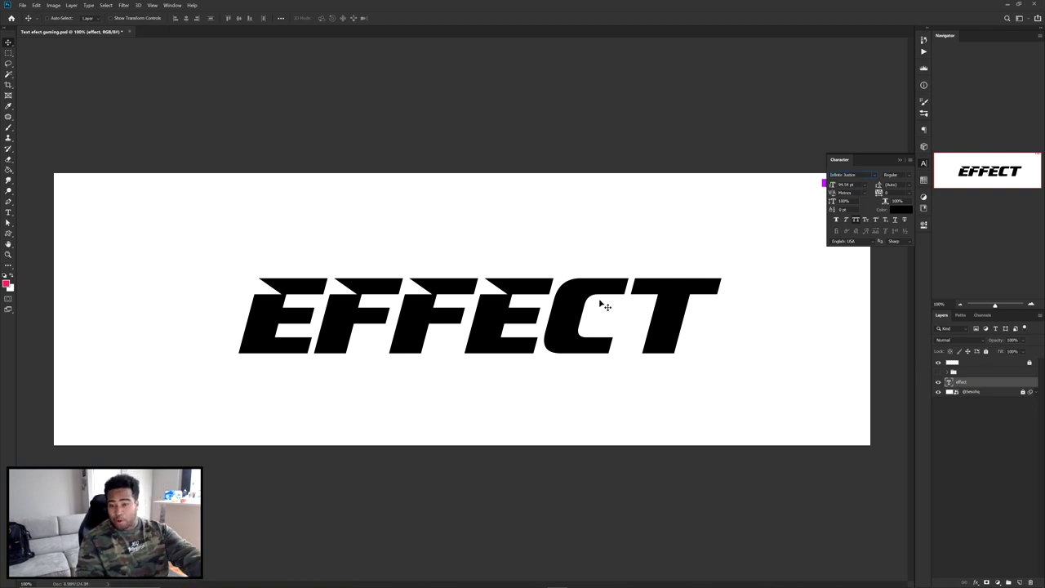
Rasterize the "effect" text layer and separate its letters onto individual layers with Lasso selections and Layer Via Cut.
{"action": "right_click", "coordinate": [984, 382]}
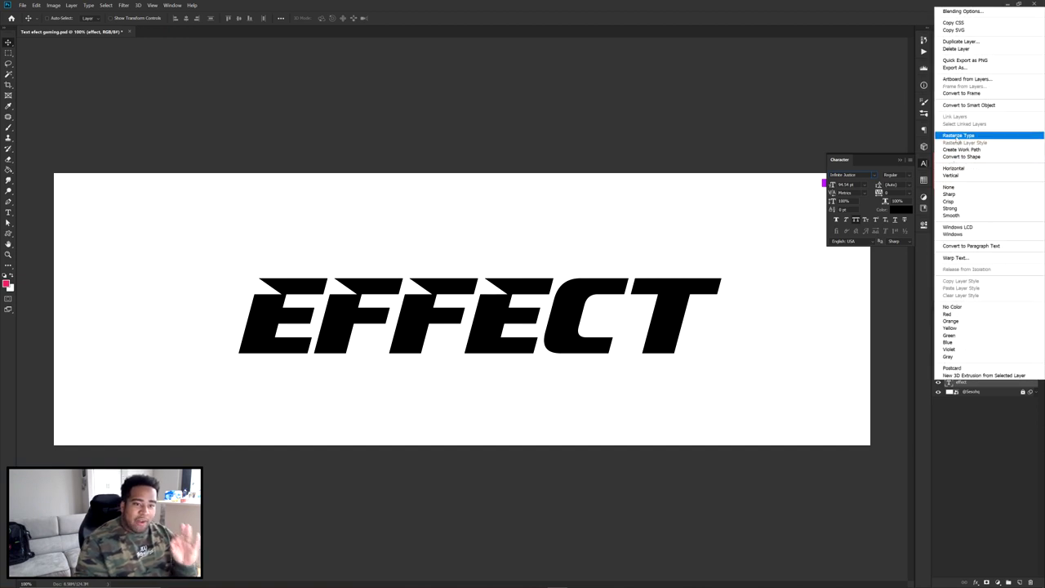
{"action": "left_click", "coordinate": [956, 138]}
{"action": "key", "text": "l"}
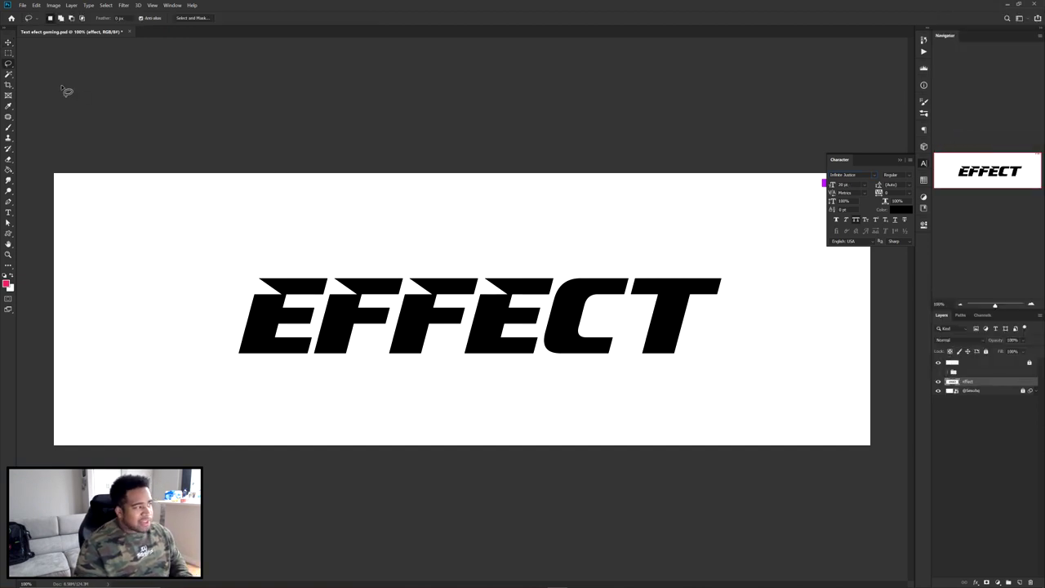
{"action": "right_click", "coordinate": [8, 63]}
{"action": "left_click", "coordinate": [43, 68]}
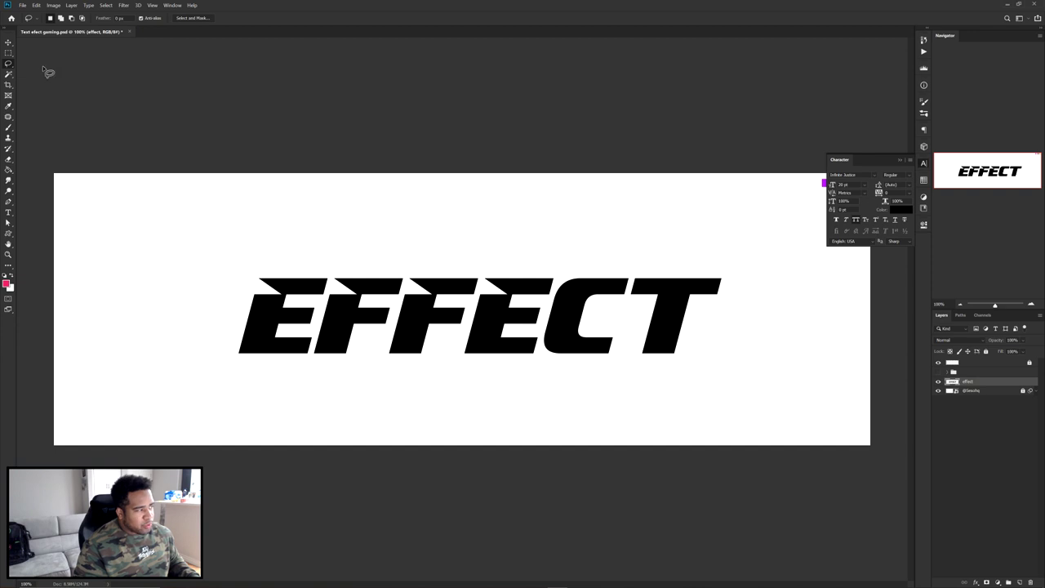
{"action": "scroll", "coordinate": [718, 294], "scroll_direction": "up", "scroll_amount": 2}
{"action": "mouse_move", "coordinate": [715, 278]}
{"action": "left_mouse_down"}
{"action": "mouse_move", "coordinate": [580, 228]}
{"action": "mouse_move", "coordinate": [519, 235]}
{"action": "mouse_move", "coordinate": [493, 277]}
{"action": "mouse_move", "coordinate": [487, 411]}
{"action": "mouse_move", "coordinate": [601, 448]}
{"action": "mouse_move", "coordinate": [718, 281]}
{"action": "left_mouse_up"}
{"action": "right_click", "coordinate": [596, 269]}
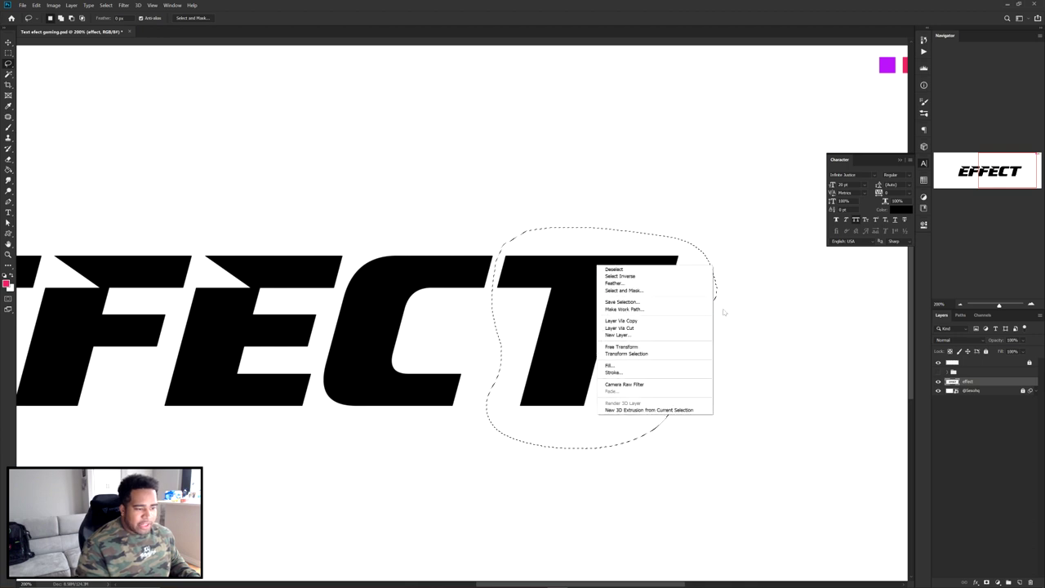
{"action": "left_click", "coordinate": [633, 326]}
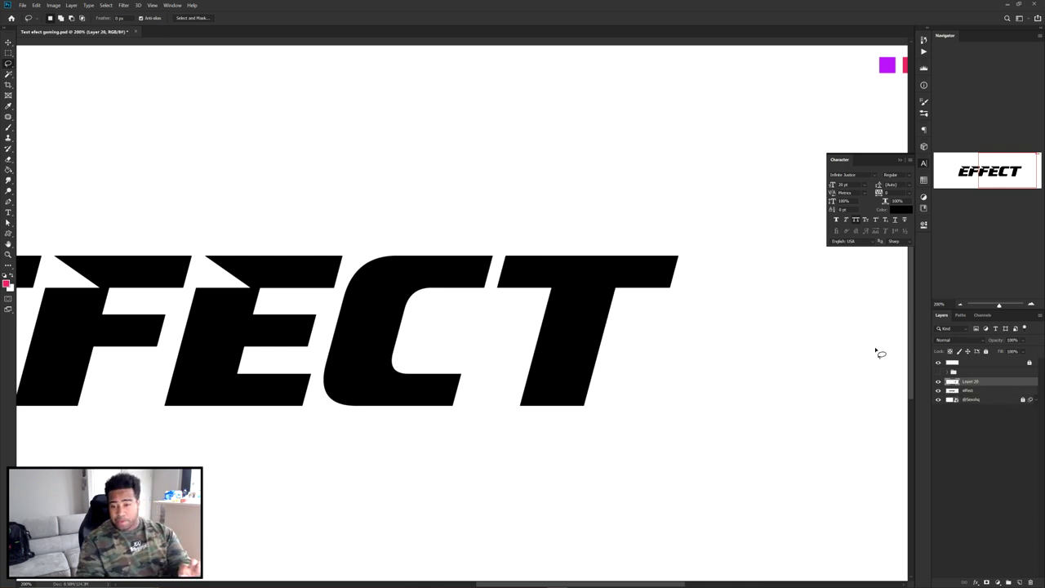
{"action": "mouse_move", "coordinate": [468, 243]}
{"action": "left_mouse_down"}
{"action": "mouse_move", "coordinate": [343, 288]}
{"action": "mouse_move", "coordinate": [313, 392]}
{"action": "mouse_move", "coordinate": [326, 418]}
{"action": "mouse_move", "coordinate": [493, 428]}
{"action": "mouse_move", "coordinate": [500, 247]}
{"action": "left_mouse_up"}
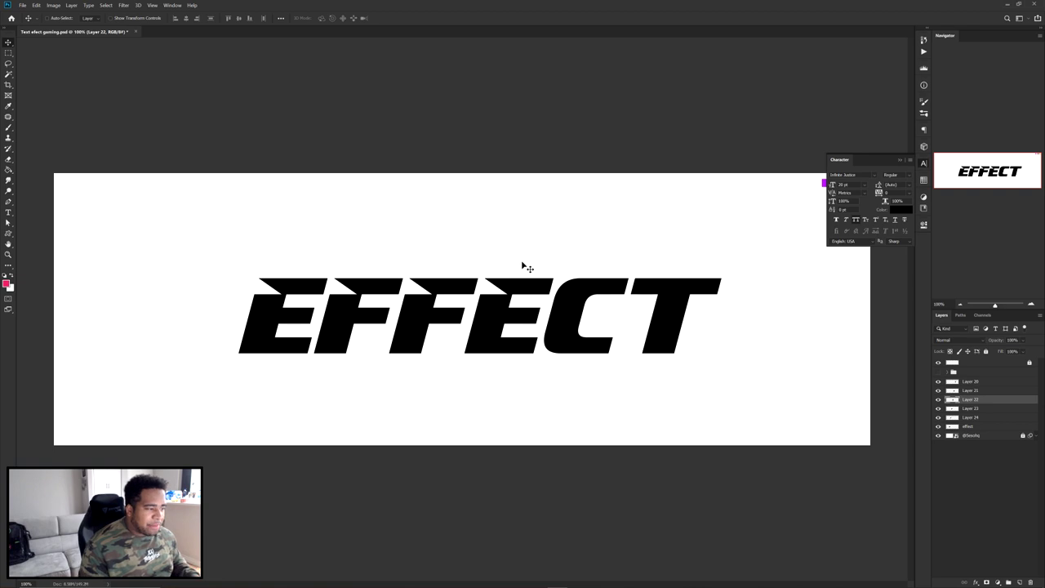
Scale the first F down slightly and place it closer to the first E, with its base above the baseline.
{"action": "left_click", "coordinate": [359, 310], "text": "ctrl"}
{"action": "key", "text": "ctrl+t"}
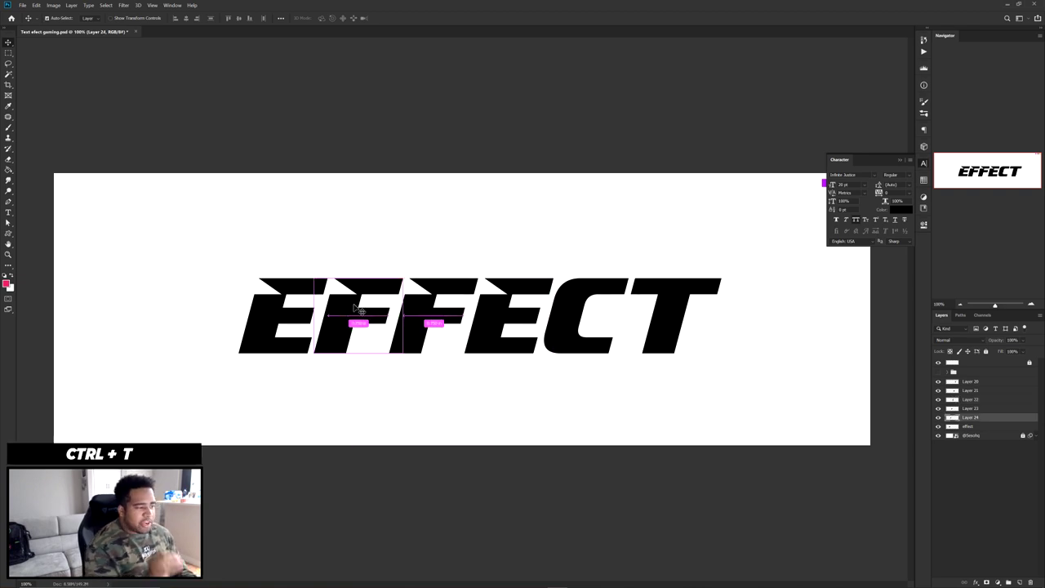
{"action": "scroll", "coordinate": [357, 299], "scroll_direction": "up", "scroll_amount": 2}
{"action": "left_click_drag", "start_coordinate": [520, 350], "coordinate": [488, 350]}
{"action": "left_click_drag", "start_coordinate": [356, 329], "coordinate": [357, 324]}
{"action": "key", "text": "Return"}
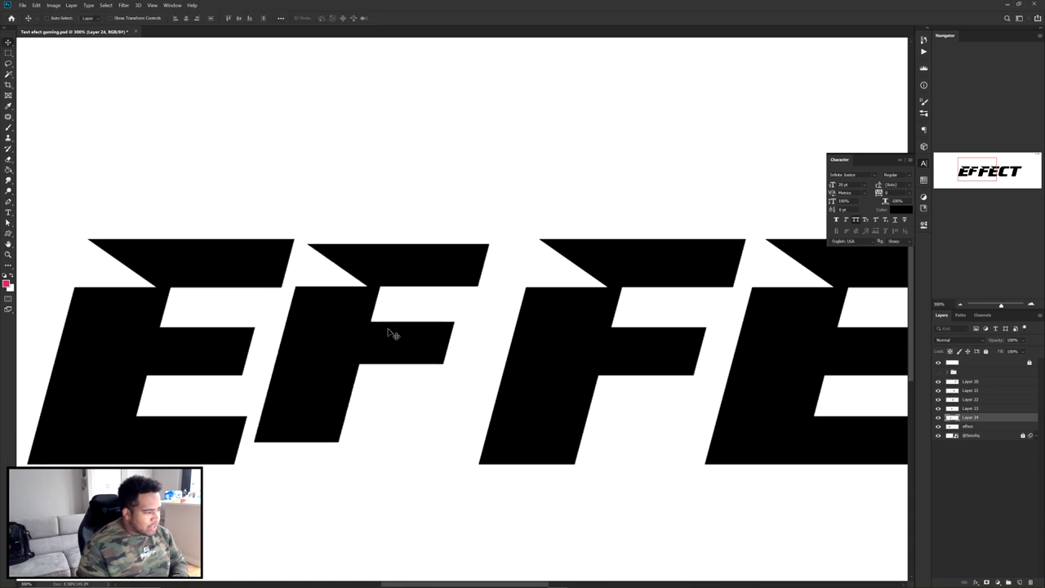
Move the second F closer to the first, and shorten the second E from its top edge and shift it toward the F.
{"action": "left_click_drag", "start_coordinate": [553, 350], "coordinate": [522, 348]}
{"action": "left_click_drag", "start_coordinate": [786, 348], "coordinate": [536, 314]}
{"action": "left_click", "coordinate": [536, 315], "text": "ctrl"}
{"action": "key", "text": "ctrl+t"}
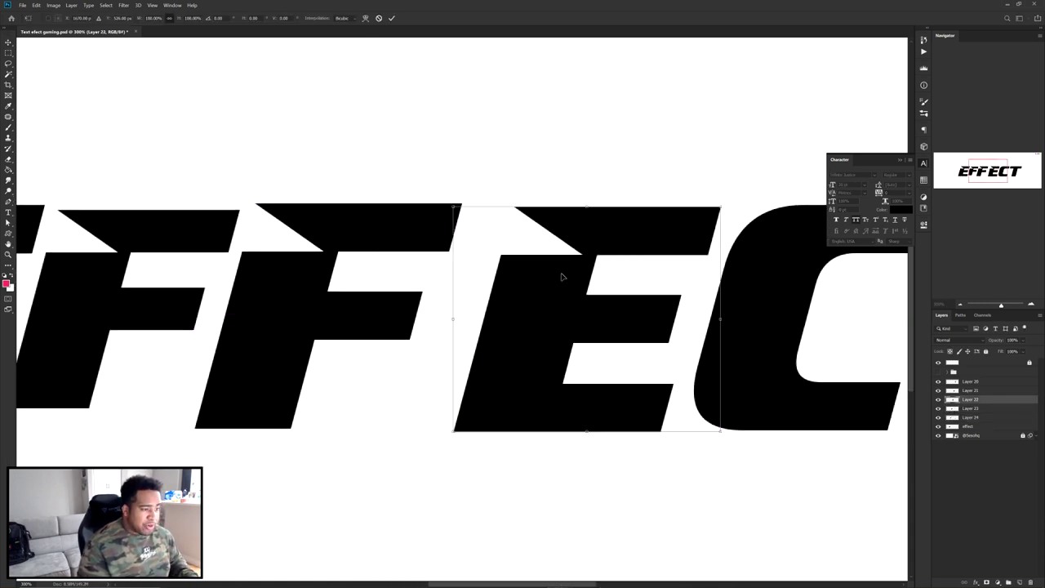
{"action": "left_click_drag", "start_coordinate": [590, 205], "coordinate": [590, 214]}
{"action": "key", "text": "Return"}
{"action": "left_click_drag", "start_coordinate": [595, 288], "coordinate": [576, 287]}
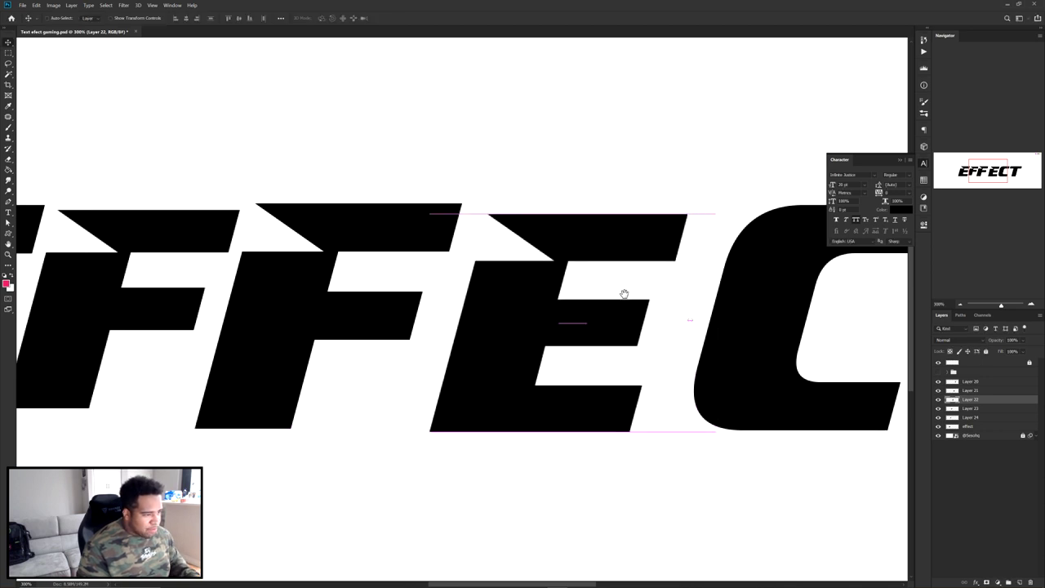
Enlarge the C slightly and move it closer to the second E, and shift the T toward the C and slightly down.
{"action": "scroll", "coordinate": [604, 286], "scroll_direction": "right", "scroll_amount": 3}
{"action": "left_click", "coordinate": [618, 284]}
{"action": "key", "text": "ctrl+t"}
{"action": "key", "text": "Return"}
{"action": "scroll", "coordinate": [571, 252], "scroll_direction": "right", "scroll_amount": 4}
{"action": "mouse_move", "coordinate": [633, 254]}
{"action": "left_mouse_down"}
{"action": "mouse_move", "coordinate": [642, 259]}
{"action": "mouse_move", "coordinate": [622, 260]}
{"action": "left_mouse_up"}
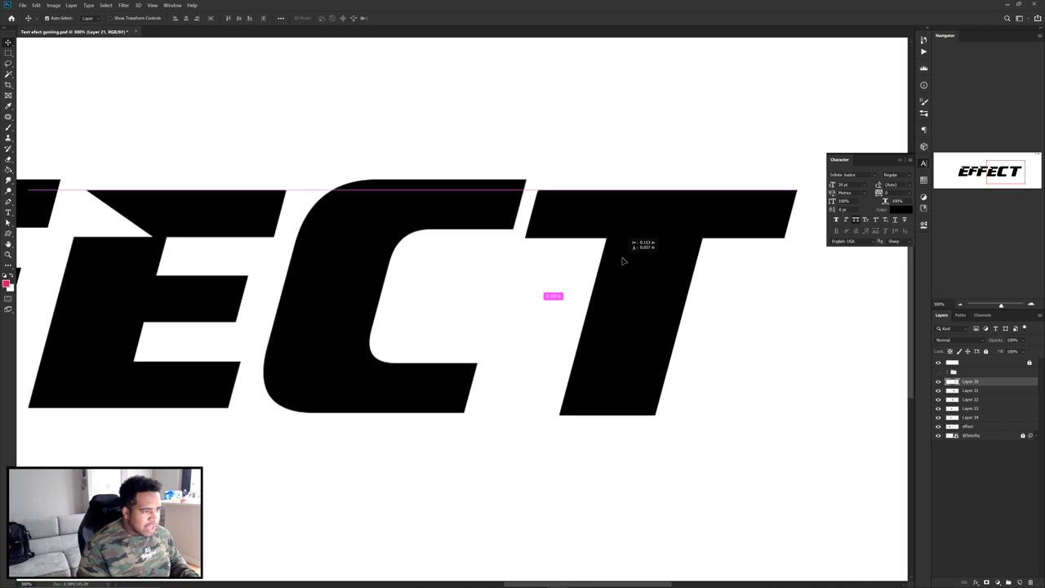
Tighten the spacing of the second E, the C and the T, and move all six letters together slightly up on the canvas.
{"action": "scroll", "coordinate": [632, 310], "scroll_direction": "down", "scroll_amount": 4}
{"action": "scroll", "coordinate": [485, 313], "scroll_direction": "up", "scroll_amount": 1}
{"action": "scroll", "coordinate": [475, 322], "scroll_direction": "up", "scroll_amount": 1}
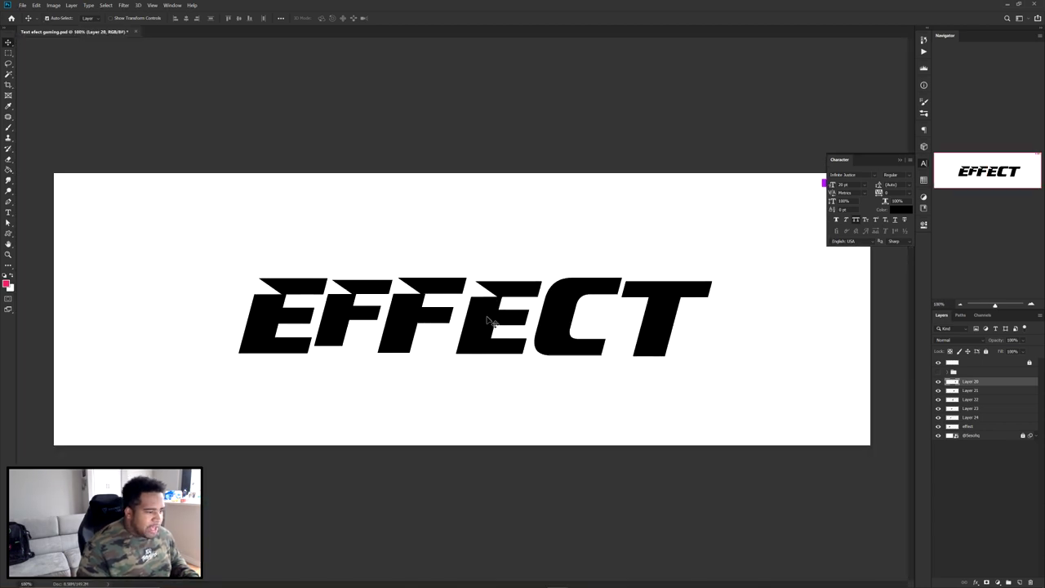
{"action": "scroll", "coordinate": [481, 314], "scroll_direction": "up", "scroll_amount": 2}
{"action": "left_click_drag", "start_coordinate": [482, 314], "coordinate": [478, 317]}
{"action": "left_click_drag", "start_coordinate": [695, 309], "coordinate": [525, 289]}
{"action": "left_click_drag", "start_coordinate": [804, 298], "coordinate": [796, 296]}
{"action": "left_click_drag", "start_coordinate": [534, 290], "coordinate": [524, 290]}
{"action": "scroll", "coordinate": [530, 304], "scroll_direction": "down", "scroll_amount": 2}
{"action": "left_click_drag", "start_coordinate": [187, 266], "coordinate": [718, 366]}
{"action": "left_click_drag", "start_coordinate": [622, 334], "coordinate": [612, 331]}
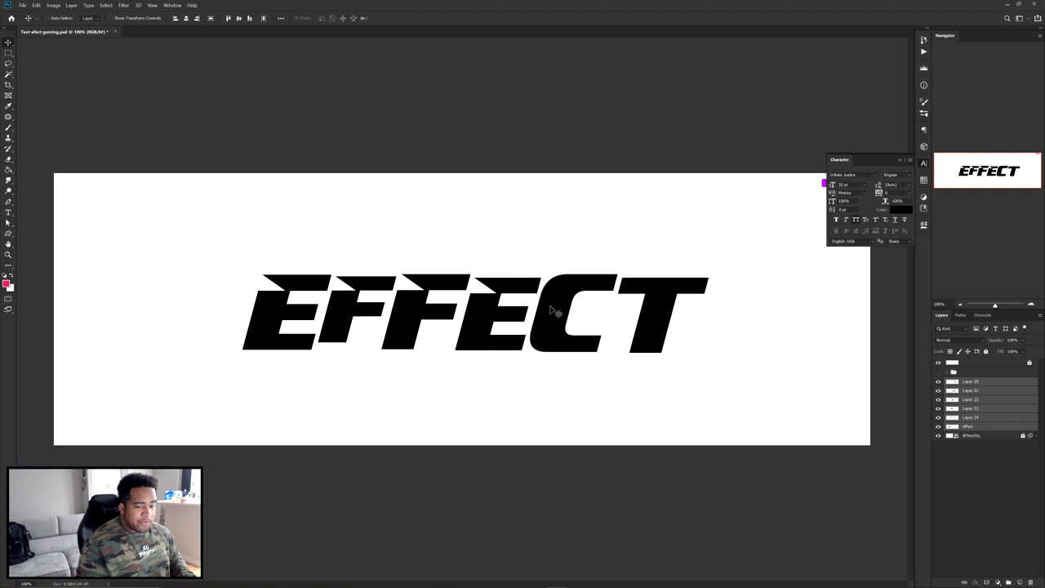
Group the six letter layers into one group.
{"action": "left_click", "coordinate": [989, 385]}
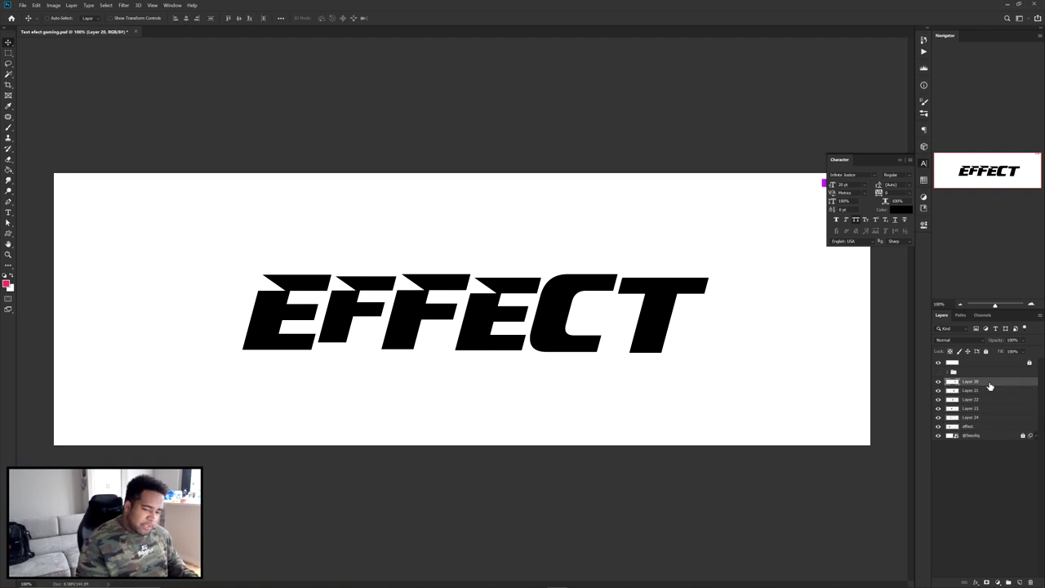
{"action": "left_click", "coordinate": [970, 427], "text": "shift"}
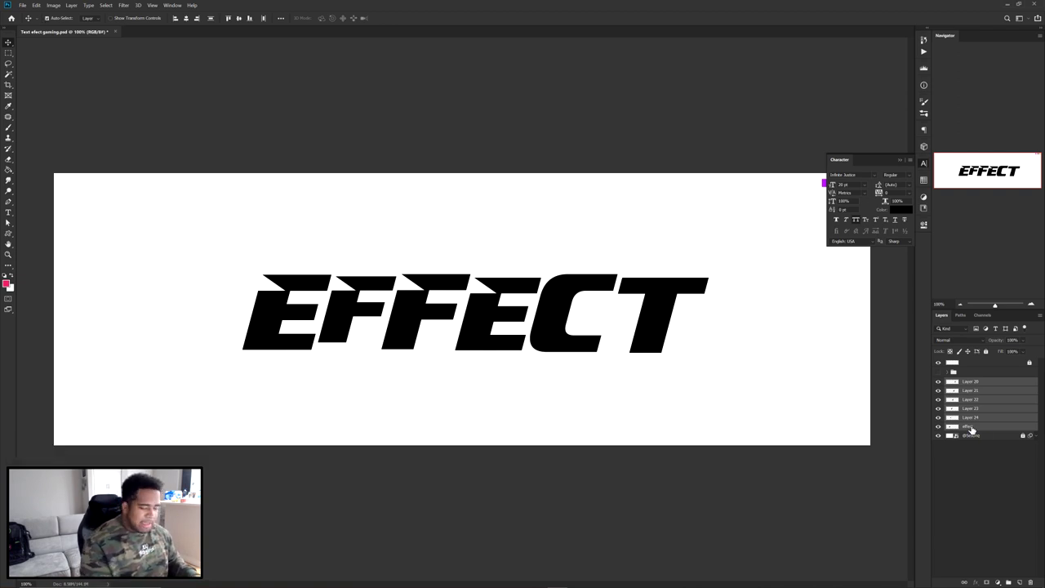
{"action": "key", "text": "ctrl+g"}
{"action": "left_click", "coordinate": [937, 382]}
{"action": "left_click", "coordinate": [938, 382]}
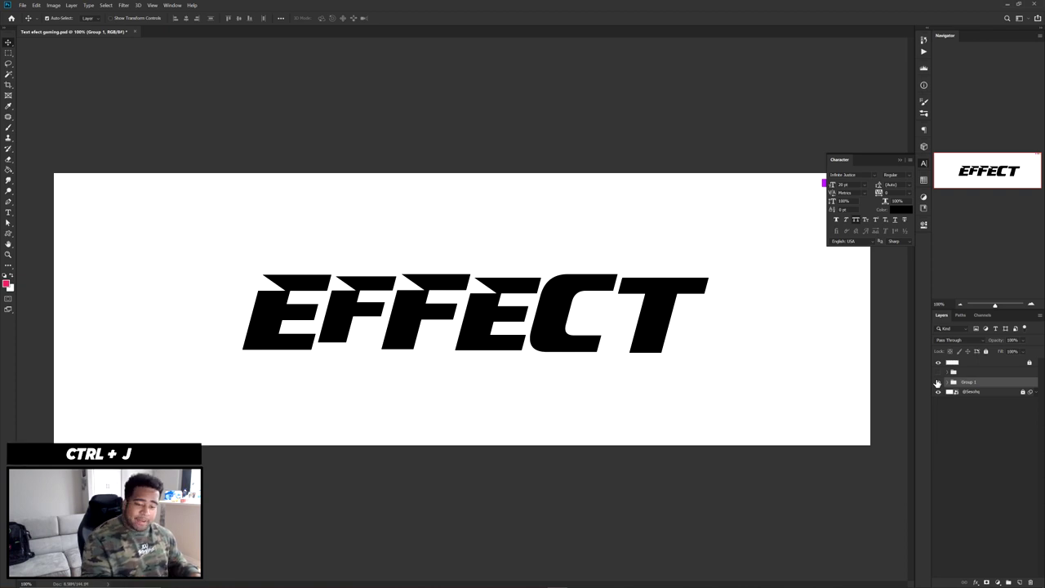
Duplicate the letter group, merge the copy into a single layer and hide the original group.
{"action": "key", "text": "ctrl+j"}
{"action": "right_click", "coordinate": [971, 384]}
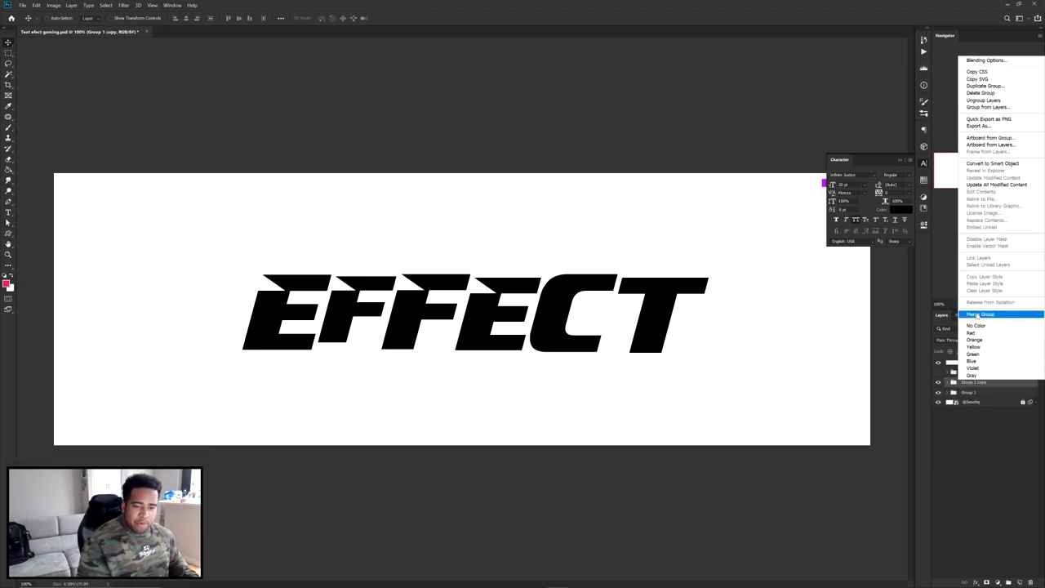
{"action": "left_click", "coordinate": [977, 315]}
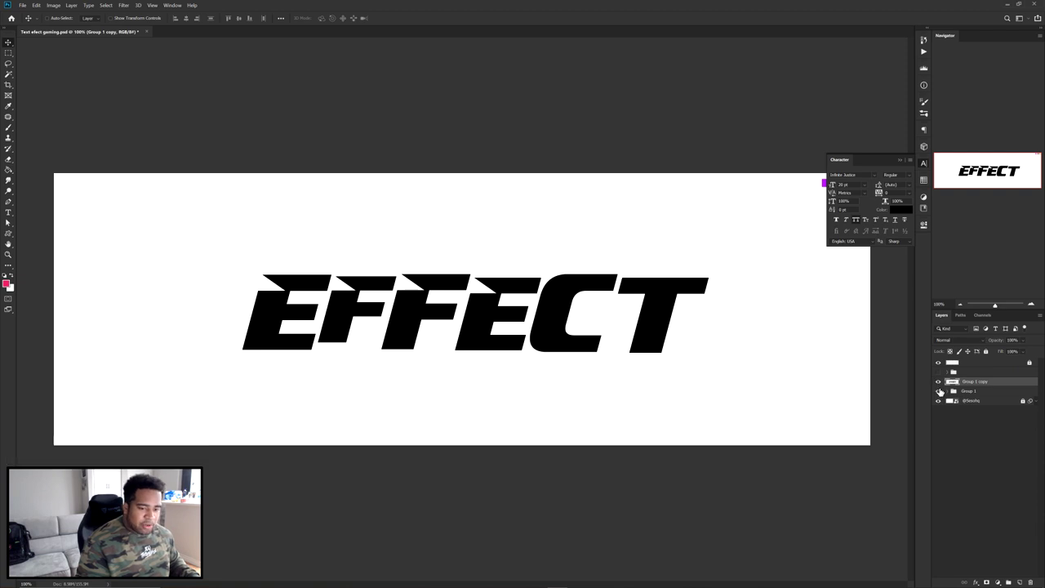
{"action": "left_click_drag", "start_coordinate": [654, 312], "coordinate": [676, 304]}
{"action": "key", "text": "ctrl+z"}
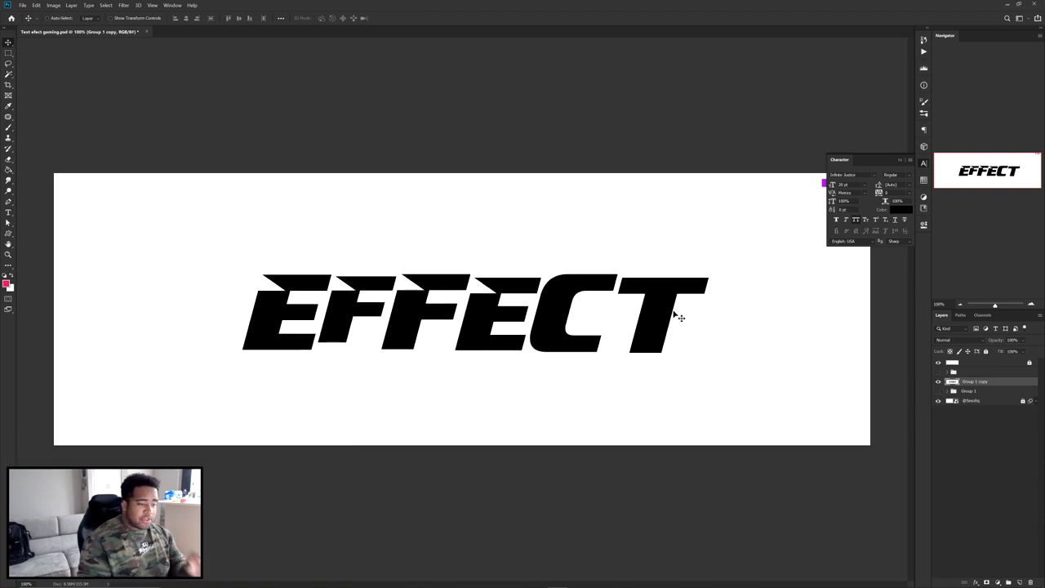
Add a yellow-orange Drop Shadow outline to the merged text with Normal blending, 100% opacity, distance 0 px, spread 100% and size 27 px.
{"action": "double_click", "coordinate": [1002, 384]}
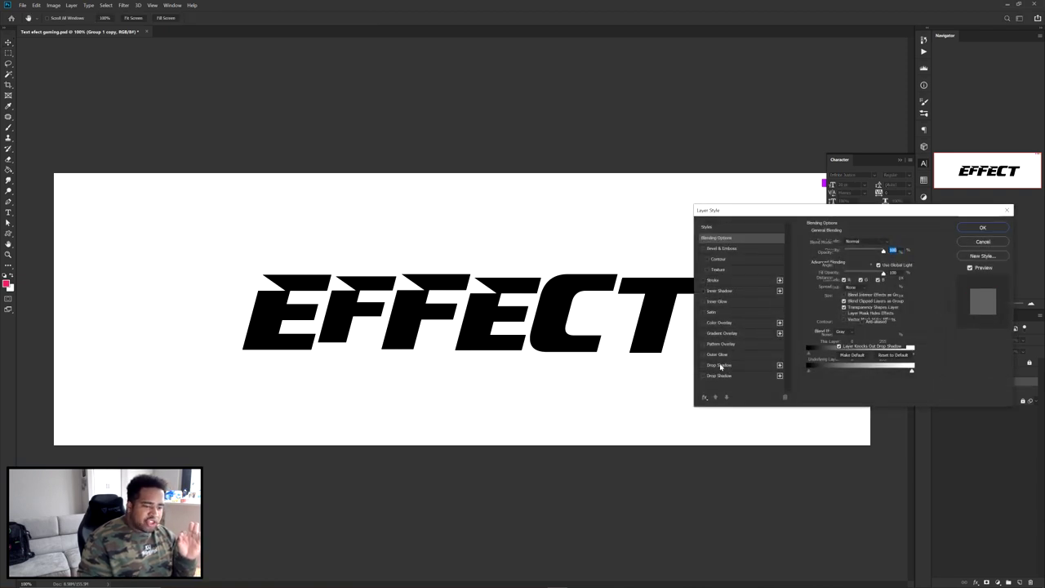
{"action": "left_click", "coordinate": [846, 289]}
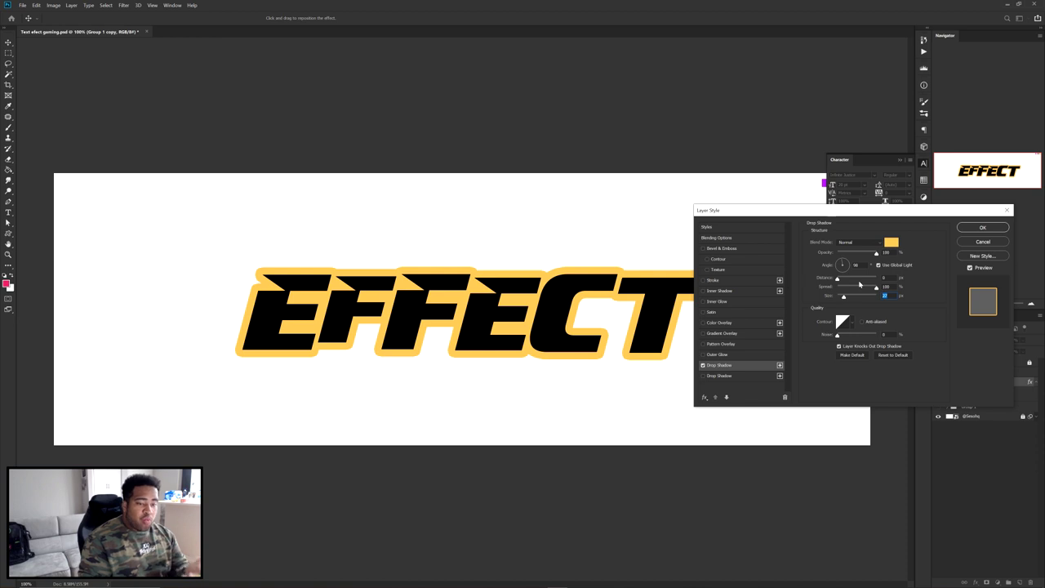
{"action": "left_click_drag", "start_coordinate": [838, 281], "coordinate": [842, 280]}
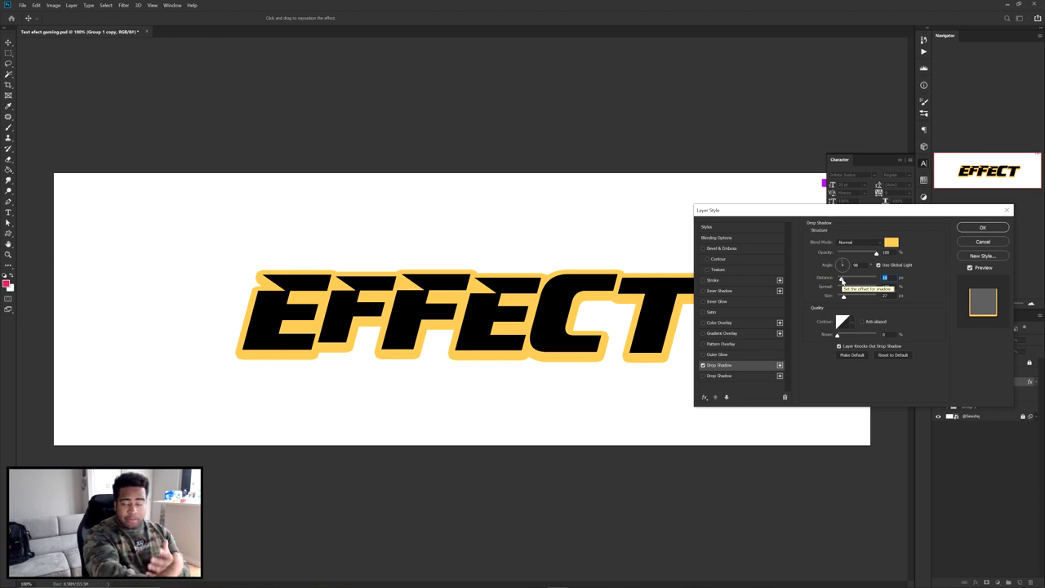
{"action": "left_click_drag", "start_coordinate": [843, 281], "coordinate": [821, 281]}
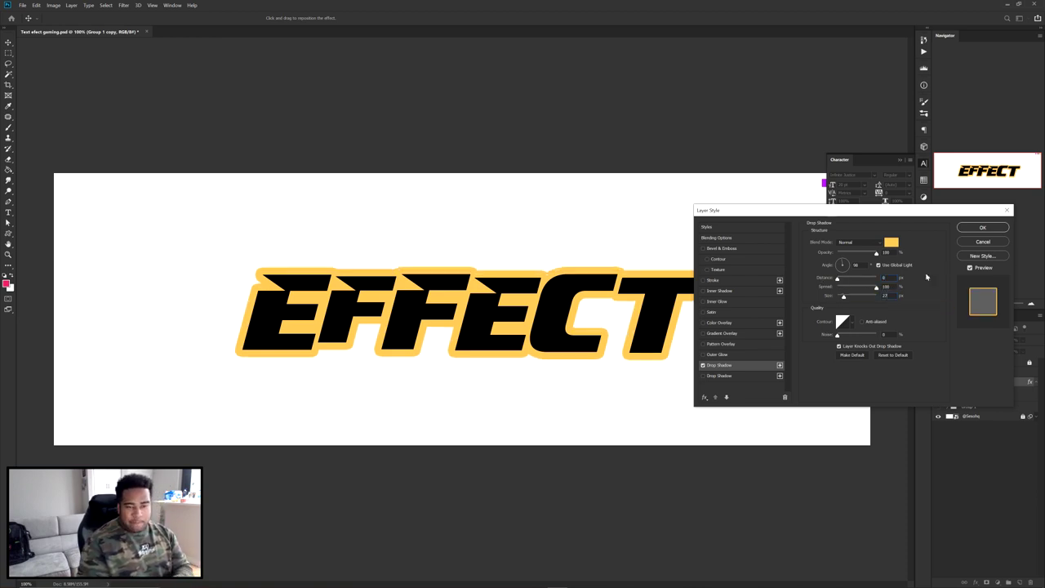
{"action": "left_click", "coordinate": [982, 228]}
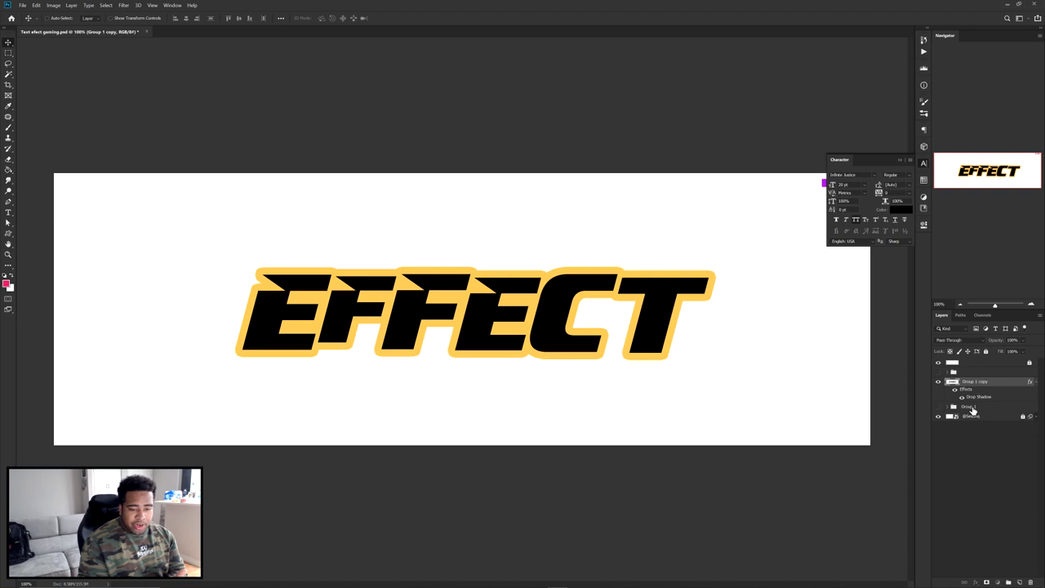
Add a new layer directly above the hidden letter group and start a Pen path along the yellow outline's top edge over the first F.
{"action": "left_click", "coordinate": [971, 406]}
{"action": "left_click", "coordinate": [1022, 582]}
{"action": "key", "text": "p"}
{"action": "scroll", "coordinate": [350, 278], "scroll_direction": "up", "scroll_amount": 2}
{"action": "scroll", "coordinate": [458, 258], "scroll_direction": "up", "scroll_amount": 3}
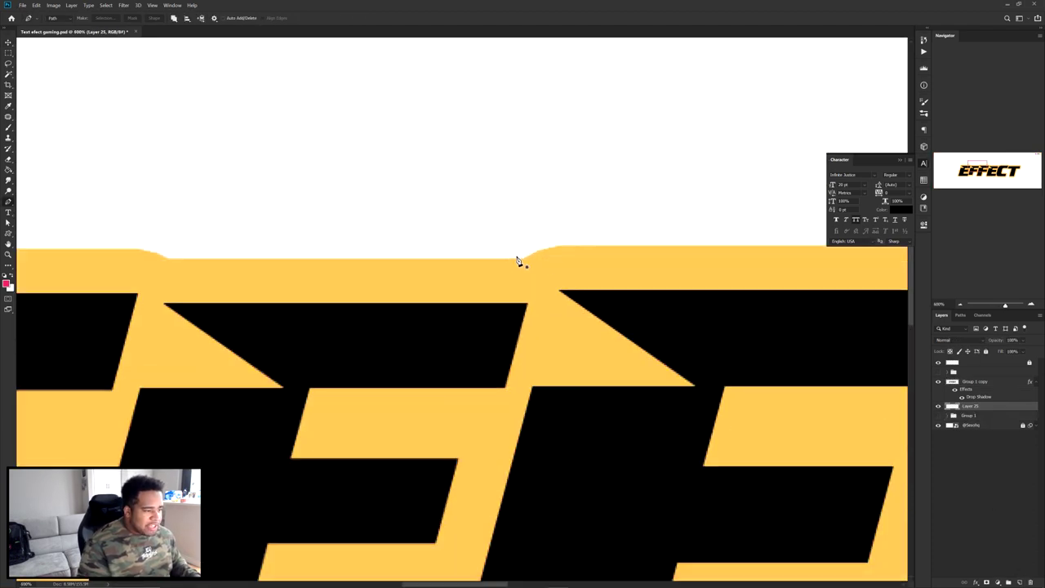
{"action": "left_click", "coordinate": [523, 263]}
{"action": "left_click_drag", "start_coordinate": [283, 250], "coordinate": [449, 253]}
{"action": "scroll", "coordinate": [450, 253], "scroll_direction": "left", "scroll_amount": 1}
{"action": "left_click", "coordinate": [367, 263]}
{"action": "left_click", "coordinate": [329, 255]}
{"action": "key", "text": "ctrl+z"}
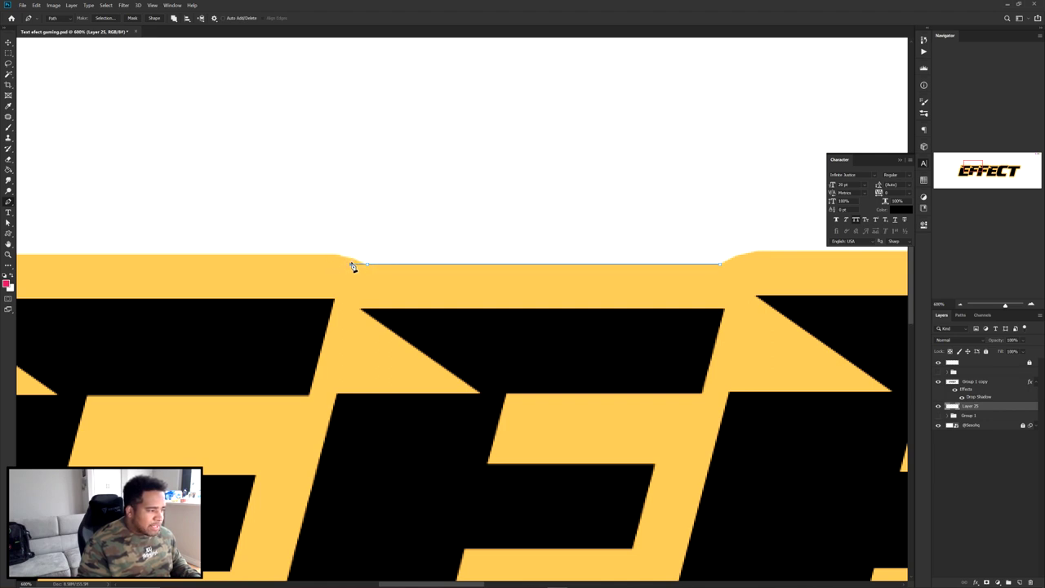
Extend the path along the first E's top outline to a sharp corner beyond its upper-left tip and back into the notch below.
{"action": "scroll", "coordinate": [345, 260], "scroll_direction": "left", "scroll_amount": 3}
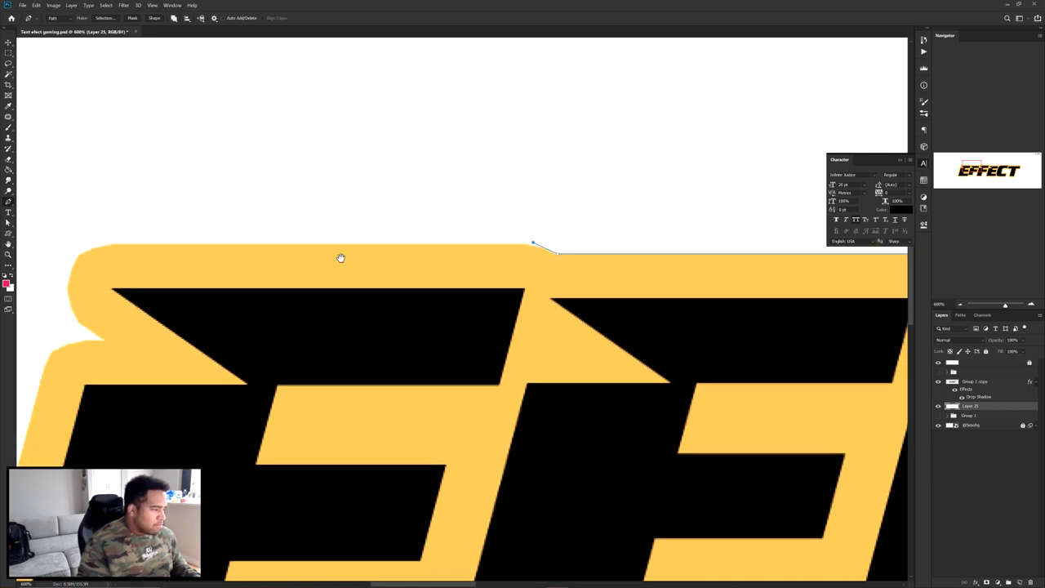
{"action": "scroll", "coordinate": [341, 259], "scroll_direction": "left", "scroll_amount": 3}
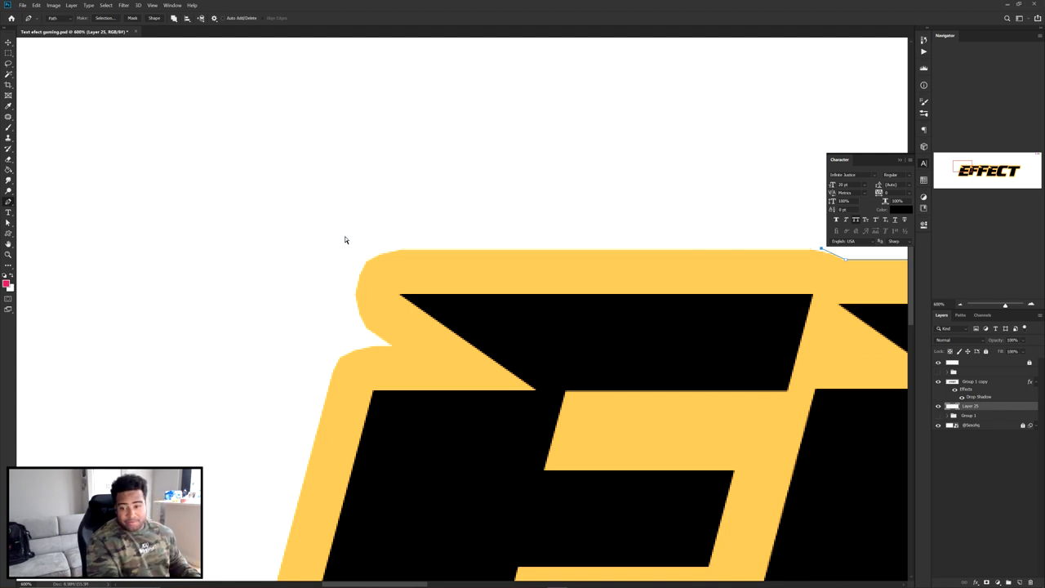
{"action": "left_click", "coordinate": [323, 249]}
{"action": "left_click", "coordinate": [393, 343]}
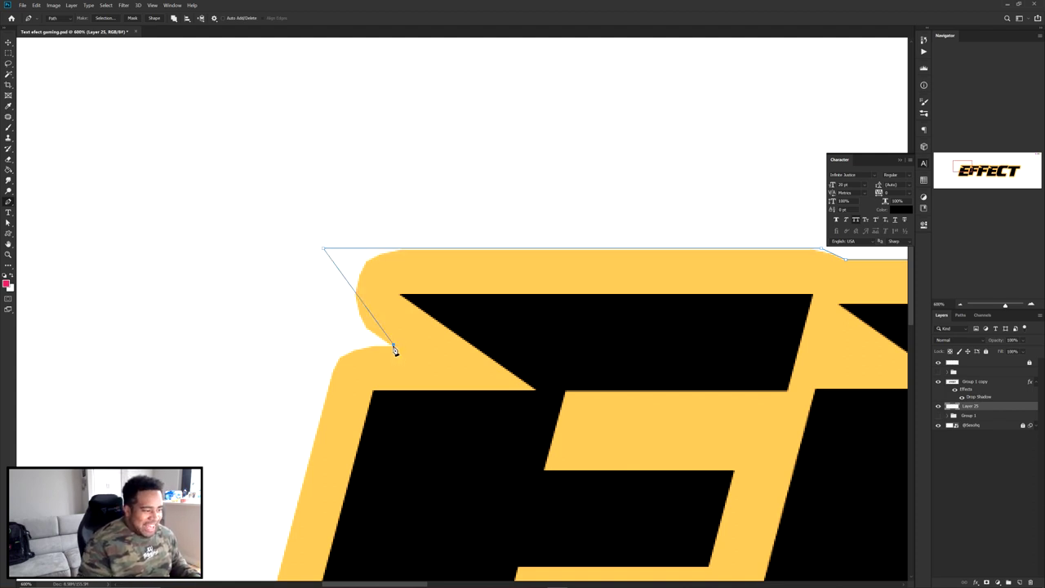
{"action": "left_click", "coordinate": [323, 249]}
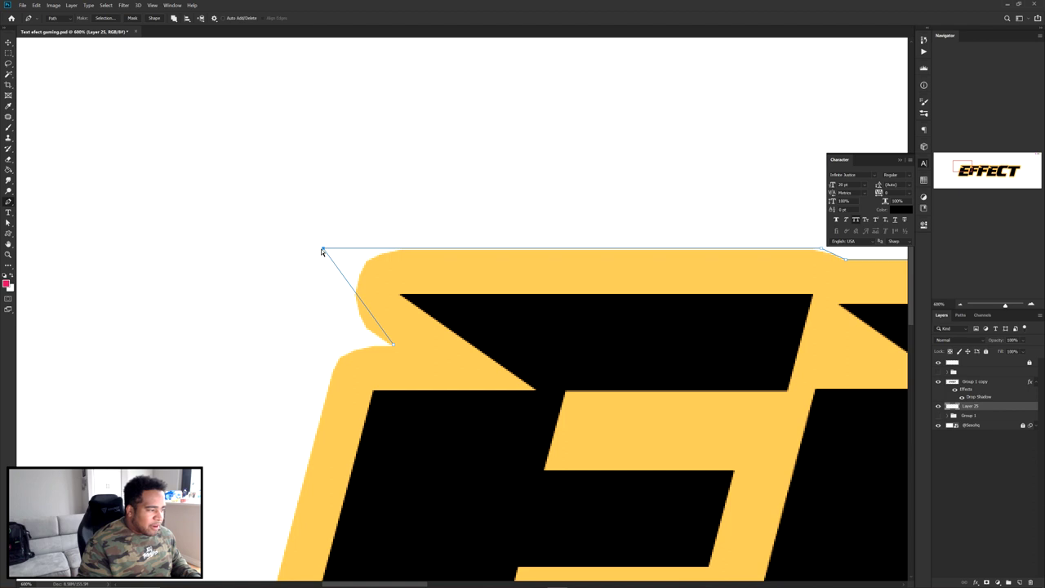
{"action": "left_click_drag", "start_coordinate": [324, 249], "coordinate": [294, 249]}
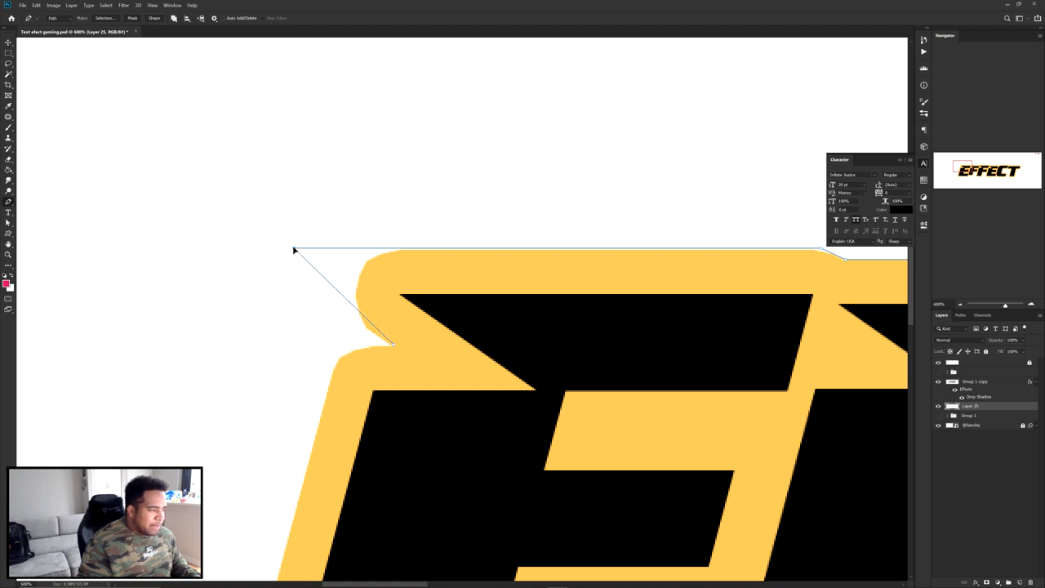
Extend the path from the notch down the first E's slanted outer edge to a sharp corner beyond its rounded lower-left end.
{"action": "left_click", "coordinate": [340, 356]}
{"action": "left_click_drag", "start_coordinate": [334, 397], "coordinate": [427, 116]}
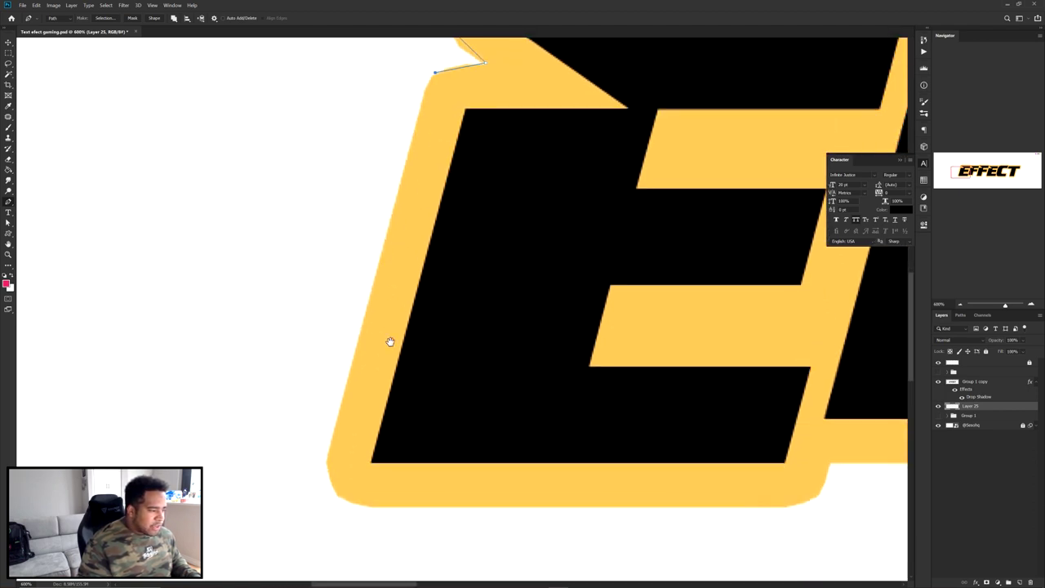
{"action": "left_click_drag", "start_coordinate": [389, 348], "coordinate": [378, 287]}
{"action": "left_click_drag", "start_coordinate": [312, 452], "coordinate": [305, 441]}
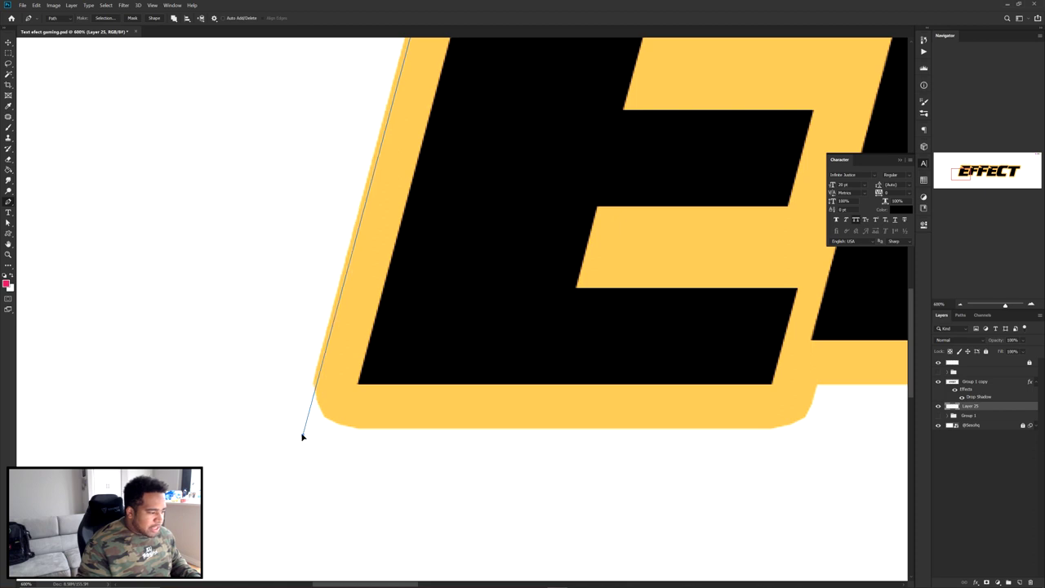
Continue the path along the first E's bottom edge, into the notch, and along the first F's bottom to its lower-right corner.
{"action": "left_click_drag", "start_coordinate": [642, 430], "coordinate": [345, 408]}
{"action": "left_click", "coordinate": [513, 409]}
{"action": "left_click", "coordinate": [520, 363]}
{"action": "left_click_drag", "start_coordinate": [513, 409], "coordinate": [506, 409]}
{"action": "left_click", "coordinate": [520, 363], "text": "ctrl"}
{"action": "left_click_drag", "start_coordinate": [702, 359], "coordinate": [508, 365]}
{"action": "left_click", "coordinate": [529, 368]}
Trace the gap between the two Fs and the second F's bottom edge with sharp lower corners.
{"action": "left_click", "coordinate": [568, 216]}
{"action": "left_click", "coordinate": [698, 217]}
{"action": "left_click_drag", "start_coordinate": [732, 298], "coordinate": [441, 305]}
{"action": "left_click", "coordinate": [354, 421]}
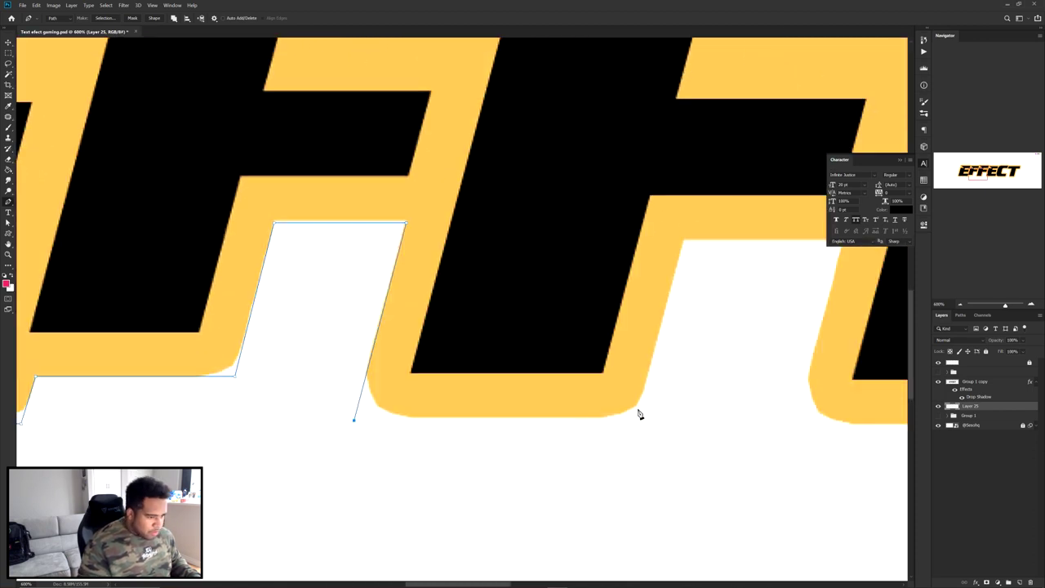
{"action": "left_click", "coordinate": [634, 421]}
Trace the gap between the second F and second E, then the second E's bottom edge up to the notch before the C.
{"action": "left_click", "coordinate": [683, 240]}
{"action": "left_click_drag", "start_coordinate": [619, 341], "coordinate": [383, 360]}
{"action": "left_click", "coordinate": [589, 262]}
{"action": "left_click", "coordinate": [542, 442]}
{"action": "mouse_move", "coordinate": [726, 391]}
{"action": "left_mouse_down"}
{"action": "mouse_move", "coordinate": [387, 365]}
{"action": "mouse_move", "coordinate": [418, 390]}
{"action": "left_mouse_up"}
{"action": "left_click", "coordinate": [677, 414]}
{"action": "left_click", "coordinate": [699, 395]}
Curve the path under the C, add its sharp lower-right corners and continue to the lower end of its inner opening.
{"action": "left_click_drag", "start_coordinate": [490, 417], "coordinate": [560, 419]}
{"action": "left_click", "coordinate": [490, 417], "text": "alt"}
{"action": "left_click", "coordinate": [826, 417]}
{"action": "left_click_drag", "start_coordinate": [905, 399], "coordinate": [595, 401]}
{"action": "key", "text": "ctrl+minus"}
{"action": "left_click_drag", "start_coordinate": [666, 304], "coordinate": [695, 334]}
{"action": "left_click", "coordinate": [564, 274]}
{"action": "left_click", "coordinate": [376, 272]}
Trace the C's inner opening and the T's left underside down to a sharp corner at the stem's lower left.
{"action": "left_click", "coordinate": [407, 147]}
{"action": "left_click", "coordinate": [445, 123]}
{"action": "left_click", "coordinate": [569, 125]}
{"action": "left_click", "coordinate": [568, 133]}
{"action": "left_click", "coordinate": [690, 135]}
{"action": "left_click", "coordinate": [610, 430]}
Continue the path along the T stem's bottom, up its right side and around the crossbar's right end to the upper-right corner.
{"action": "left_click_drag", "start_coordinate": [740, 412], "coordinate": [491, 444]}
{"action": "left_click", "coordinate": [596, 462]}
{"action": "left_click", "coordinate": [674, 171]}
{"action": "left_click_drag", "start_coordinate": [702, 178], "coordinate": [541, 384]}
{"action": "left_click", "coordinate": [650, 378]}
{"action": "left_click", "coordinate": [689, 227]}
Trace the top edges of the T, C, second E and second F, curving over the C, and close the path at its starting point.
{"action": "left_click", "coordinate": [221, 226]}
{"action": "left_click_drag", "start_coordinate": [221, 226], "coordinate": [548, 245]}
{"action": "left_click", "coordinate": [552, 228]}
{"action": "left_click", "coordinate": [245, 228]}
{"action": "left_click_drag", "start_coordinate": [246, 227], "coordinate": [482, 232]}
{"action": "left_click_drag", "start_coordinate": [397, 259], "coordinate": [356, 280]}
{"action": "left_click", "coordinate": [397, 258], "text": "alt"}
{"action": "scroll", "coordinate": [377, 251], "scroll_direction": "left", "scroll_amount": 10}
{"action": "left_click", "coordinate": [152, 249]}
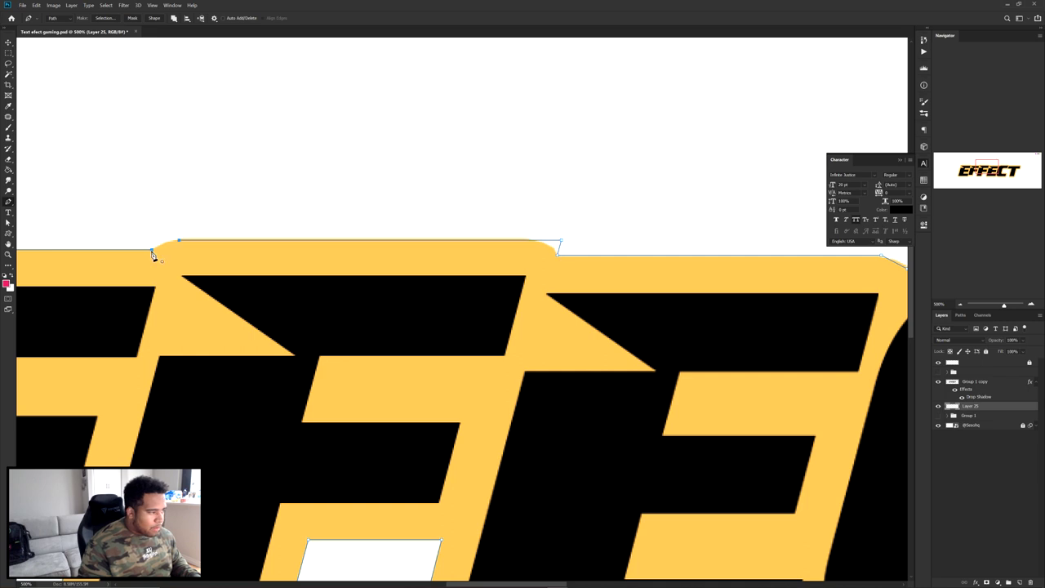
{"action": "scroll", "coordinate": [433, 262], "scroll_direction": "down", "scroll_amount": 5}
{"action": "scroll", "coordinate": [433, 263], "scroll_direction": "down", "scroll_amount": 3}
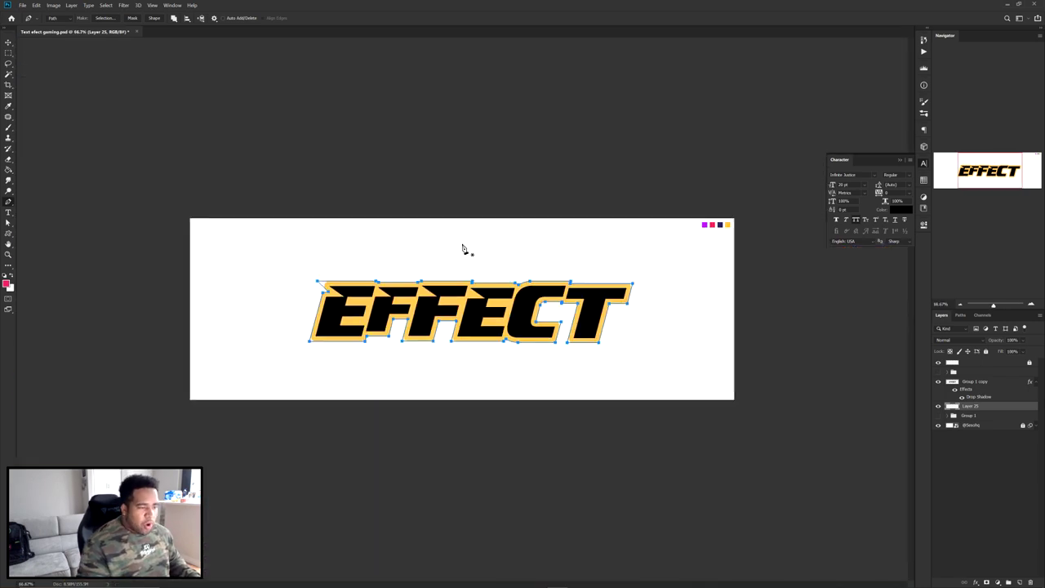
Fill the closed path with the yellow-orange color in Normal mode at 100% opacity and delete the path.
{"action": "scroll", "coordinate": [501, 257], "scroll_direction": "up", "scroll_amount": 4}
{"action": "right_click", "coordinate": [501, 252]}
{"action": "left_click", "coordinate": [528, 300]}
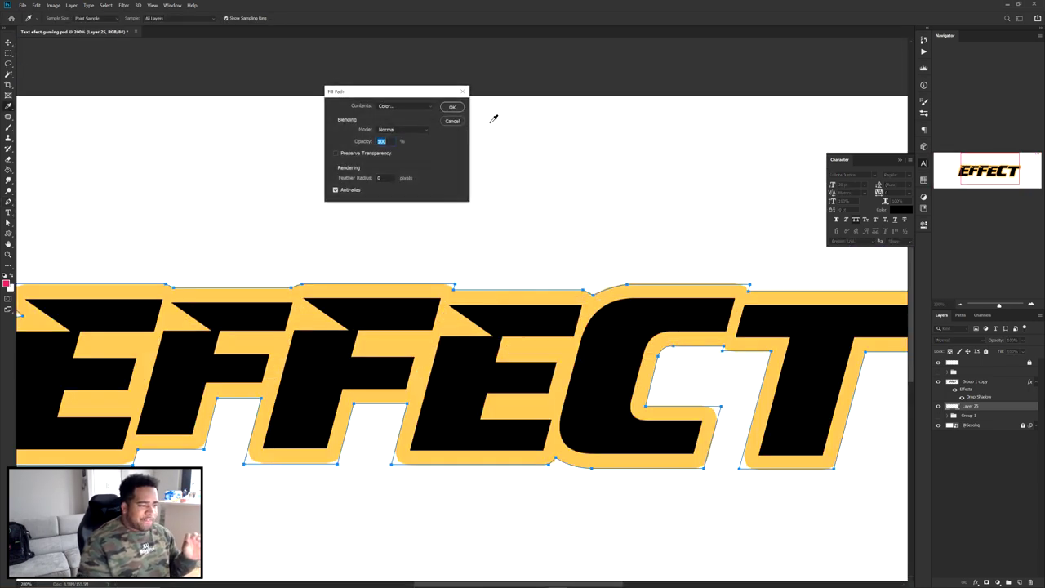
{"action": "left_click", "coordinate": [452, 107]}
{"action": "right_click", "coordinate": [490, 141]}
{"action": "left_click", "coordinate": [523, 151]}
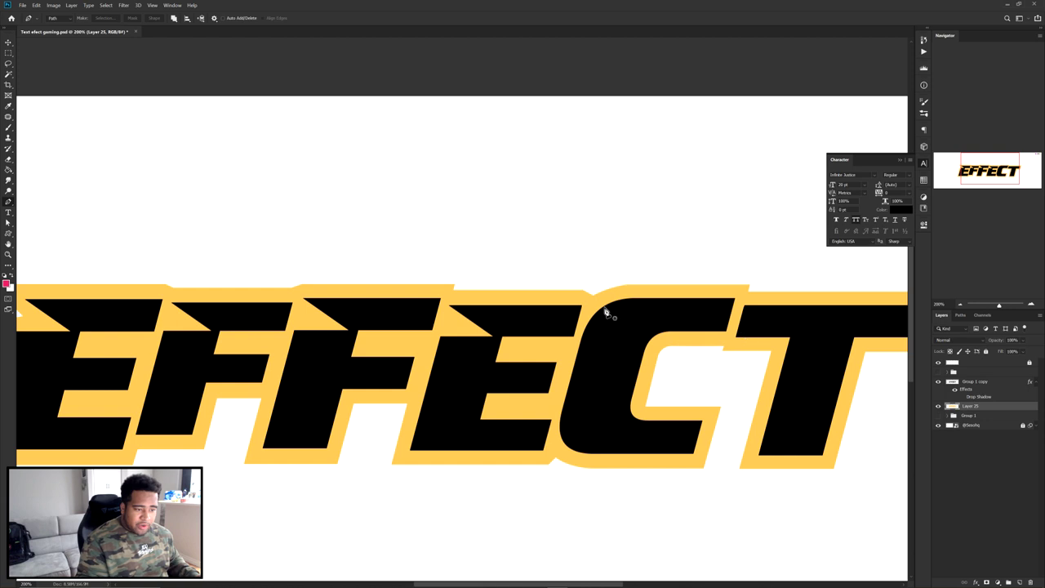
Compare the sharp-cornered filled shape with the rounded Drop Shadow outline by toggling their visibility.
{"action": "key", "text": "ctrl+minus"}
{"action": "key", "text": "v"}
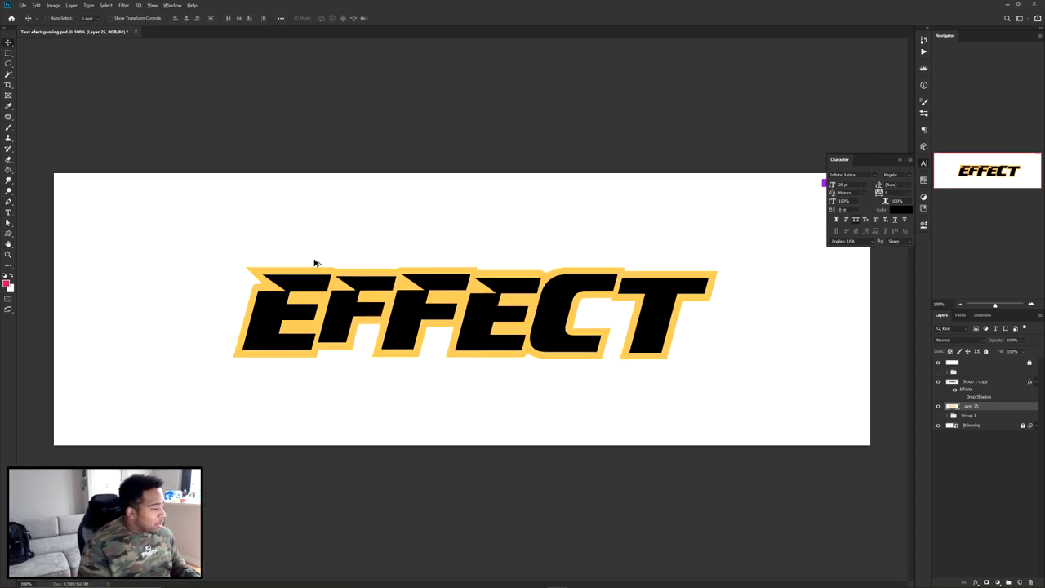
{"action": "scroll", "coordinate": [232, 269], "scroll_direction": "up", "scroll_amount": 2}
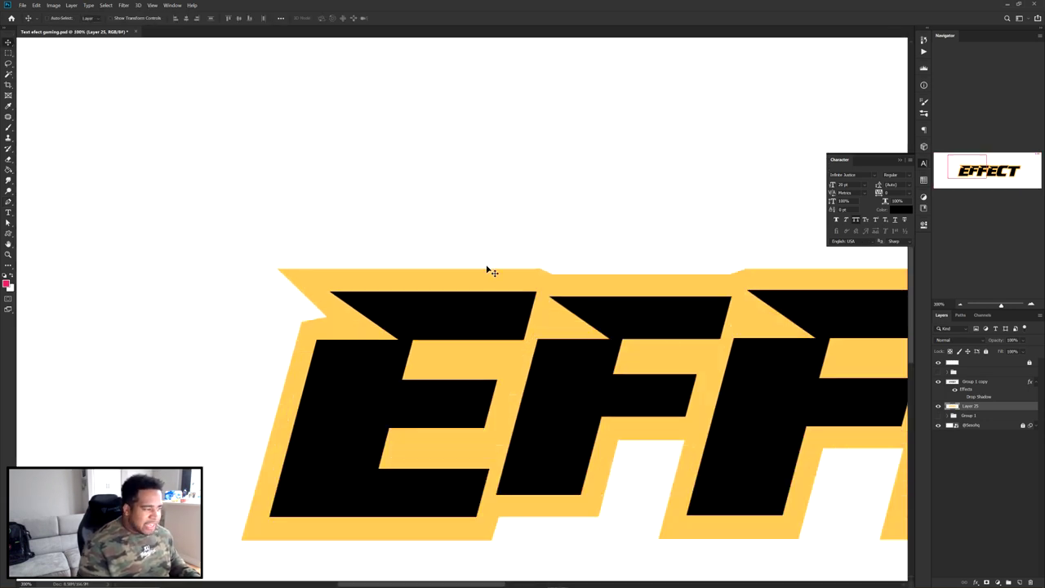
{"action": "left_click", "coordinate": [938, 405]}
{"action": "left_click", "coordinate": [962, 398]}
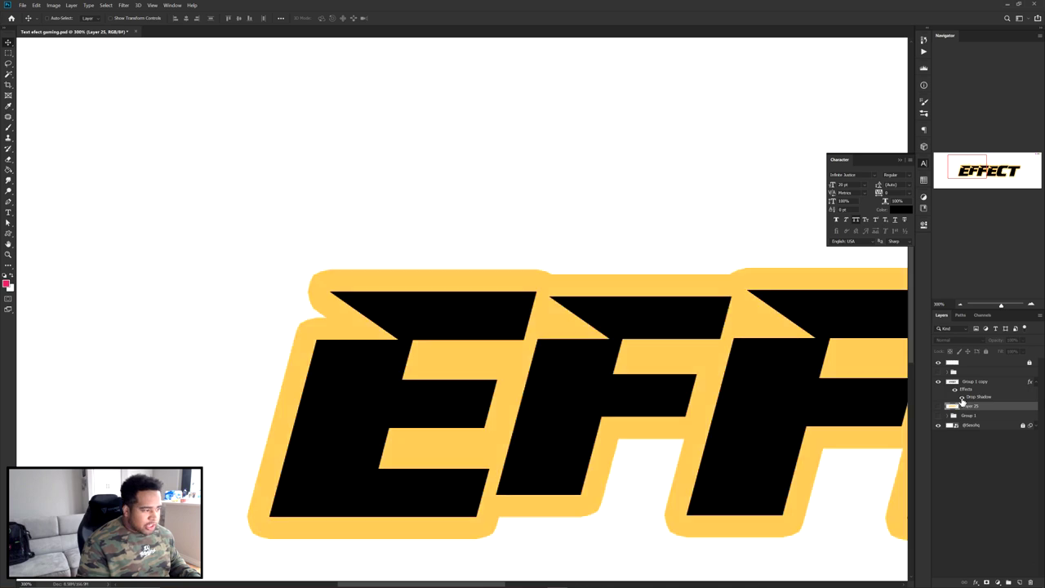
{"action": "left_click", "coordinate": [962, 397]}
{"action": "left_click", "coordinate": [938, 405]}
{"action": "scroll", "coordinate": [631, 399], "scroll_direction": "down", "scroll_amount": 2}
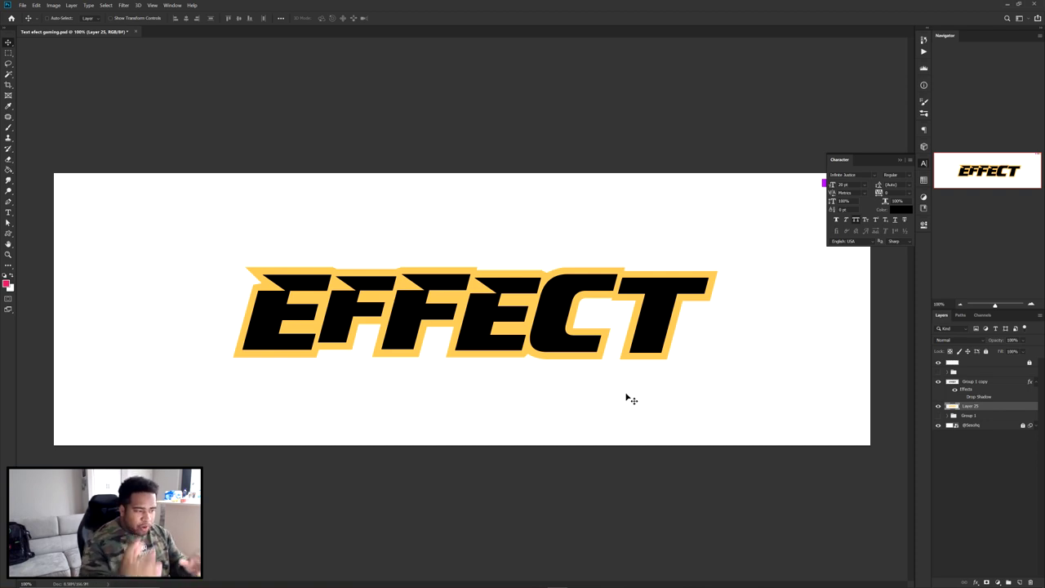
Unlock the color swatch layer, move the swatches to the upper middle of the canvas and lock the layer again.
{"action": "left_click", "coordinate": [923, 163]}
{"action": "left_click", "coordinate": [980, 361]}
{"action": "left_click", "coordinate": [986, 351]}
{"action": "left_click_drag", "start_coordinate": [803, 222], "coordinate": [414, 223]}
{"action": "left_click", "coordinate": [986, 352]}
{"action": "left_click_drag", "start_coordinate": [304, 282], "coordinate": [319, 270]}
{"action": "key", "text": "ctrl+z"}
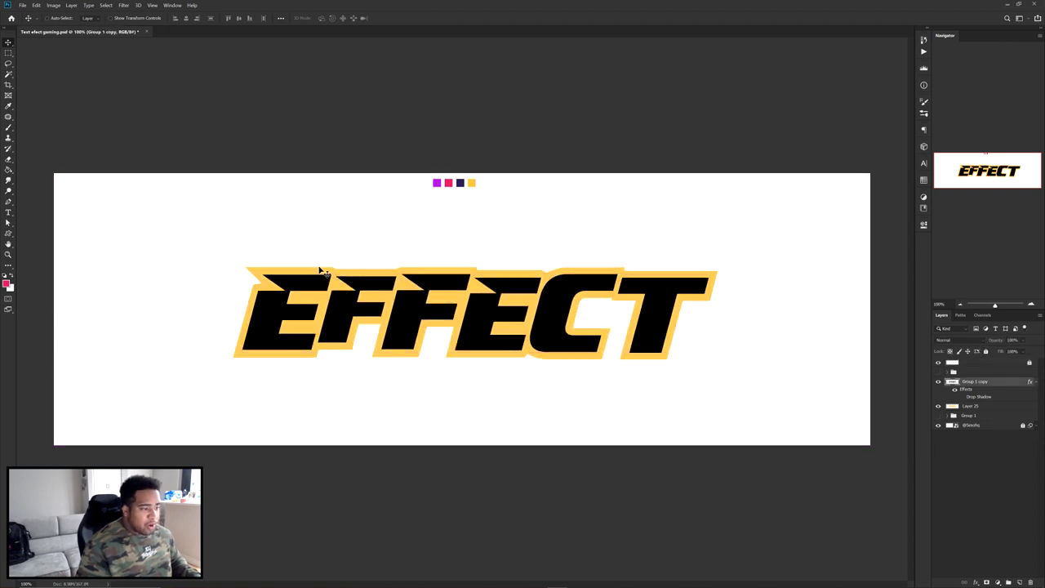
{"action": "left_click", "coordinate": [1034, 383]}
{"action": "double_click", "coordinate": [1013, 383]}
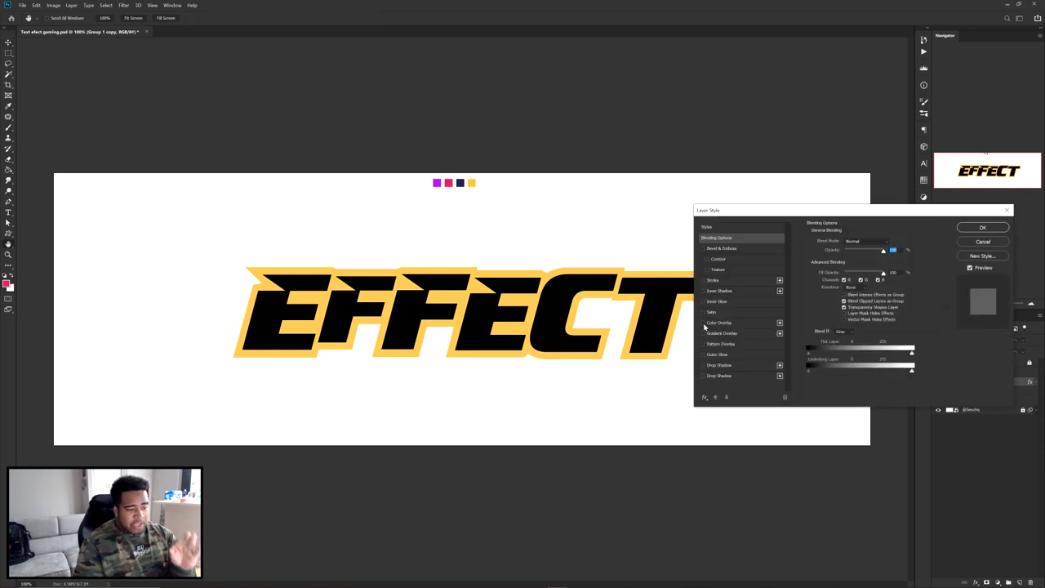
{"action": "left_click", "coordinate": [703, 324]}
{"action": "left_click", "coordinate": [976, 242]}
Add a new layer above the merged text and clip it to the text with a clipping mask.
{"action": "left_click", "coordinate": [1021, 582]}
{"action": "right_click", "coordinate": [1000, 382]}
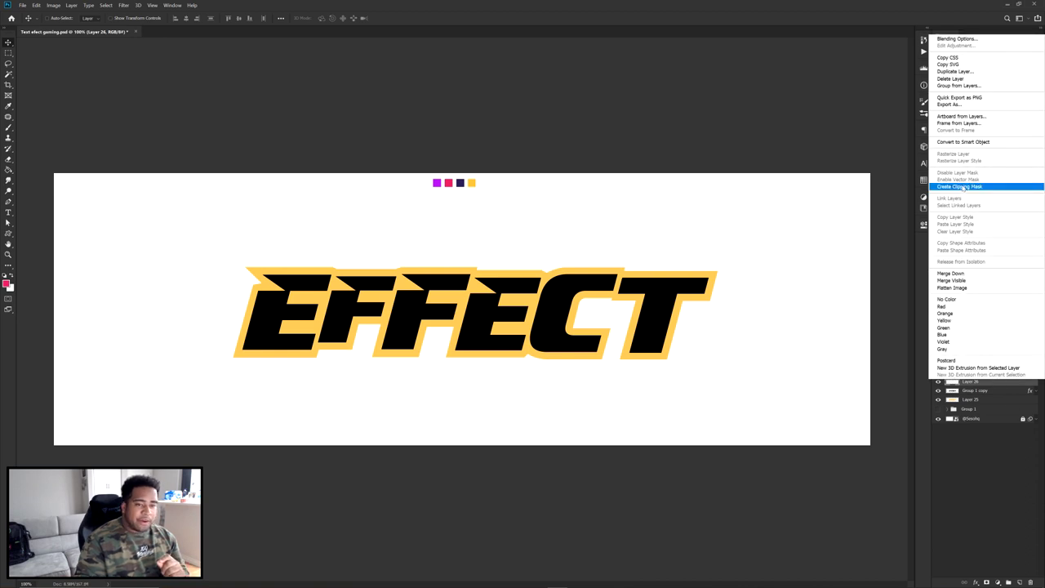
{"action": "left_click", "coordinate": [962, 187]}
Paint the first E, second F, second E and T in the purple swatch color with the Brush on the clipped layer.
{"action": "key", "text": "b"}
{"action": "scroll", "coordinate": [265, 276], "scroll_direction": "up", "scroll_amount": 2}
{"action": "mouse_move", "coordinate": [269, 285]}
{"action": "left_mouse_down"}
{"action": "mouse_move", "coordinate": [235, 388]}
{"action": "mouse_move", "coordinate": [284, 244]}
{"action": "mouse_move", "coordinate": [310, 293]}
{"action": "mouse_move", "coordinate": [355, 217]}
{"action": "mouse_move", "coordinate": [354, 294]}
{"action": "mouse_move", "coordinate": [378, 261]}
{"action": "mouse_move", "coordinate": [353, 287]}
{"action": "mouse_move", "coordinate": [368, 265]}
{"action": "mouse_move", "coordinate": [325, 411]}
{"action": "mouse_move", "coordinate": [316, 377]}
{"action": "left_mouse_up"}
{"action": "mouse_move", "coordinate": [588, 254]}
{"action": "left_mouse_down"}
{"action": "mouse_move", "coordinate": [539, 371]}
{"action": "mouse_move", "coordinate": [598, 333]}
{"action": "mouse_move", "coordinate": [642, 245]}
{"action": "mouse_move", "coordinate": [622, 351]}
{"action": "left_mouse_up"}
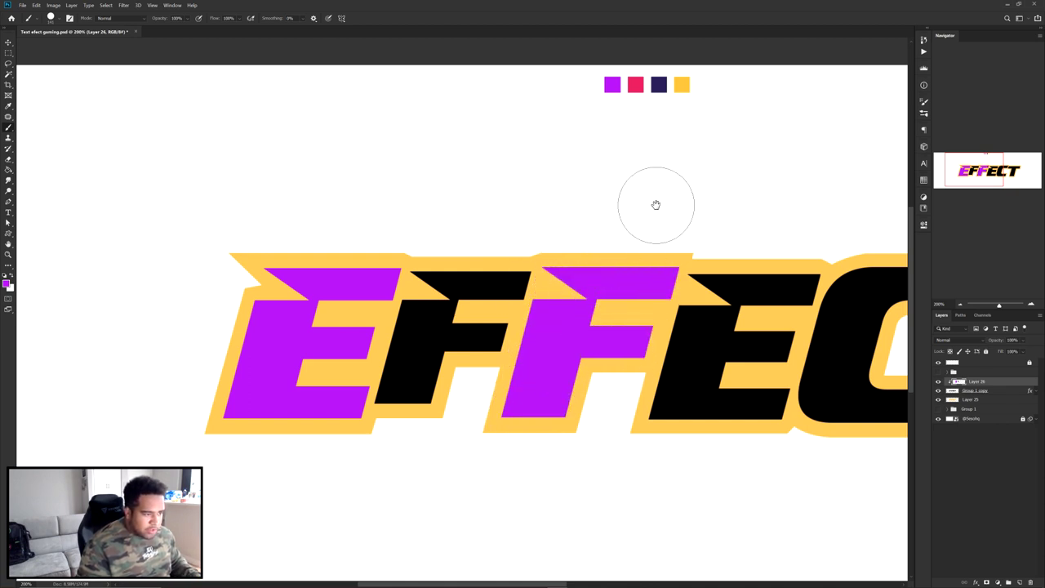
{"action": "left_click_drag", "start_coordinate": [904, 277], "coordinate": [562, 289]}
{"action": "mouse_move", "coordinate": [669, 276]}
{"action": "left_mouse_down"}
{"action": "mouse_move", "coordinate": [684, 408]}
{"action": "mouse_move", "coordinate": [807, 269]}
{"action": "left_mouse_up"}
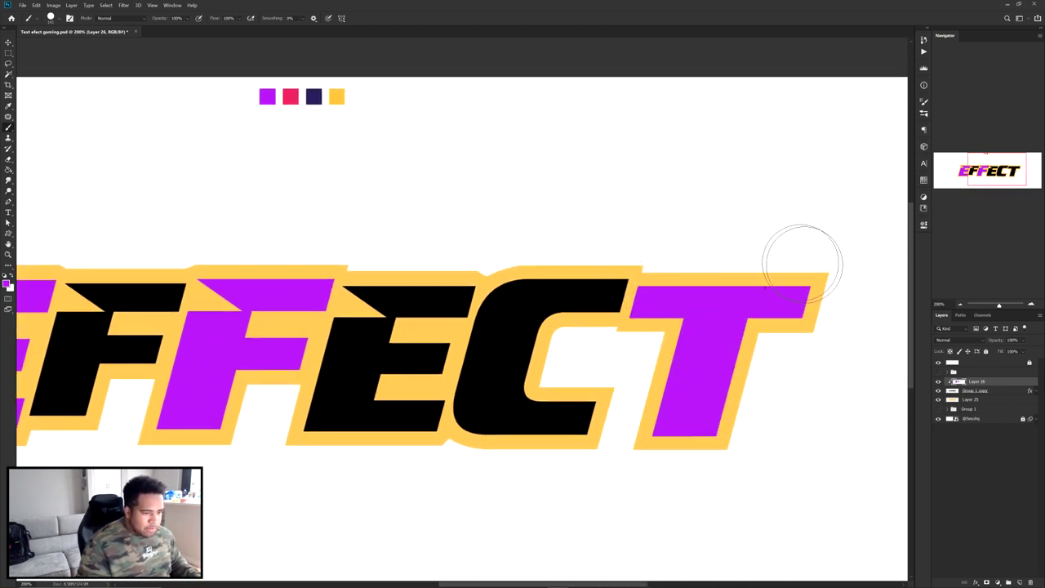
{"action": "mouse_move", "coordinate": [363, 278]}
{"action": "left_mouse_down"}
{"action": "mouse_move", "coordinate": [291, 384]}
{"action": "mouse_move", "coordinate": [378, 366]}
{"action": "mouse_move", "coordinate": [432, 262]}
{"action": "mouse_move", "coordinate": [443, 272]}
{"action": "mouse_move", "coordinate": [400, 418]}
{"action": "left_mouse_up"}
Sample the pink-red swatch and paint the C and the first F with it.
{"action": "left_click", "coordinate": [290, 96], "text": "alt"}
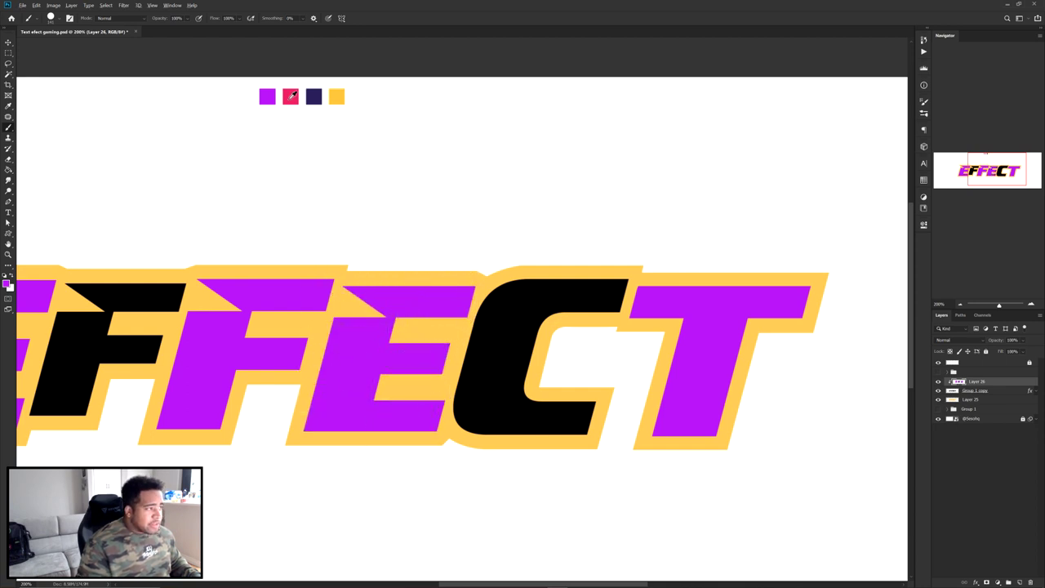
{"action": "mouse_move", "coordinate": [560, 260]}
{"action": "left_mouse_down"}
{"action": "mouse_move", "coordinate": [510, 327]}
{"action": "mouse_move", "coordinate": [489, 388]}
{"action": "mouse_move", "coordinate": [555, 410]}
{"action": "mouse_move", "coordinate": [578, 280]}
{"action": "mouse_move", "coordinate": [589, 314]}
{"action": "mouse_move", "coordinate": [860, 274]}
{"action": "left_mouse_up"}
{"action": "mouse_move", "coordinate": [390, 286]}
{"action": "left_mouse_down"}
{"action": "mouse_move", "coordinate": [380, 256]}
{"action": "mouse_move", "coordinate": [348, 381]}
{"action": "mouse_move", "coordinate": [434, 241]}
{"action": "mouse_move", "coordinate": [439, 254]}
{"action": "mouse_move", "coordinate": [443, 243]}
{"action": "mouse_move", "coordinate": [417, 311]}
{"action": "left_mouse_up"}
{"action": "scroll", "coordinate": [432, 280], "scroll_direction": "down", "scroll_amount": 2}
Apply a Color Overlay in dark navy 2b1f58 with Normal blending and 100% opacity to the outline shape layer.
{"action": "key", "text": "v"}
{"action": "scroll", "coordinate": [500, 281], "scroll_direction": "up", "scroll_amount": 2}
{"action": "left_click", "coordinate": [482, 307]}
{"action": "double_click", "coordinate": [998, 399]}
{"action": "left_click", "coordinate": [719, 322]}
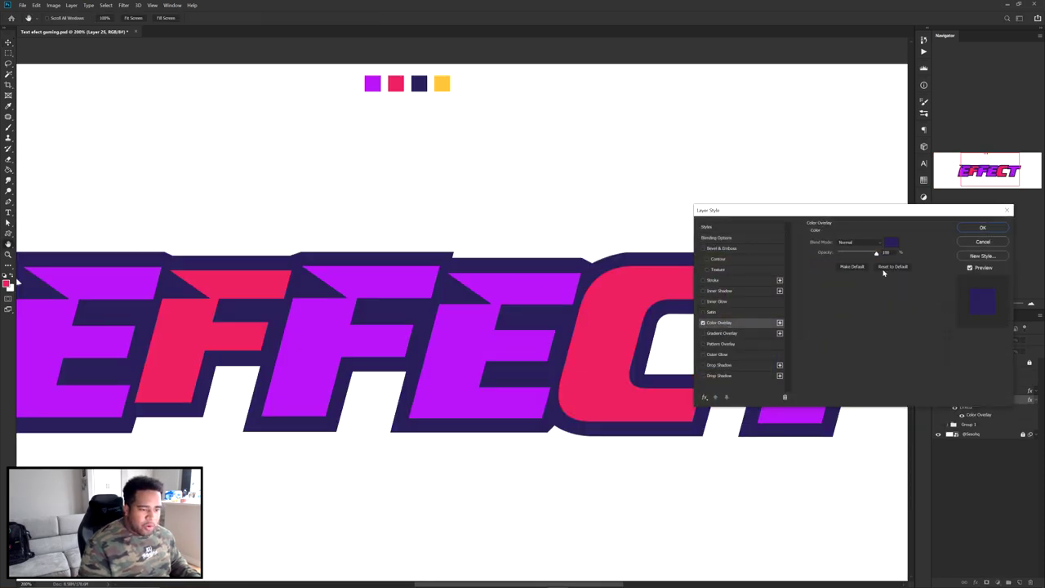
{"action": "left_click", "coordinate": [890, 244]}
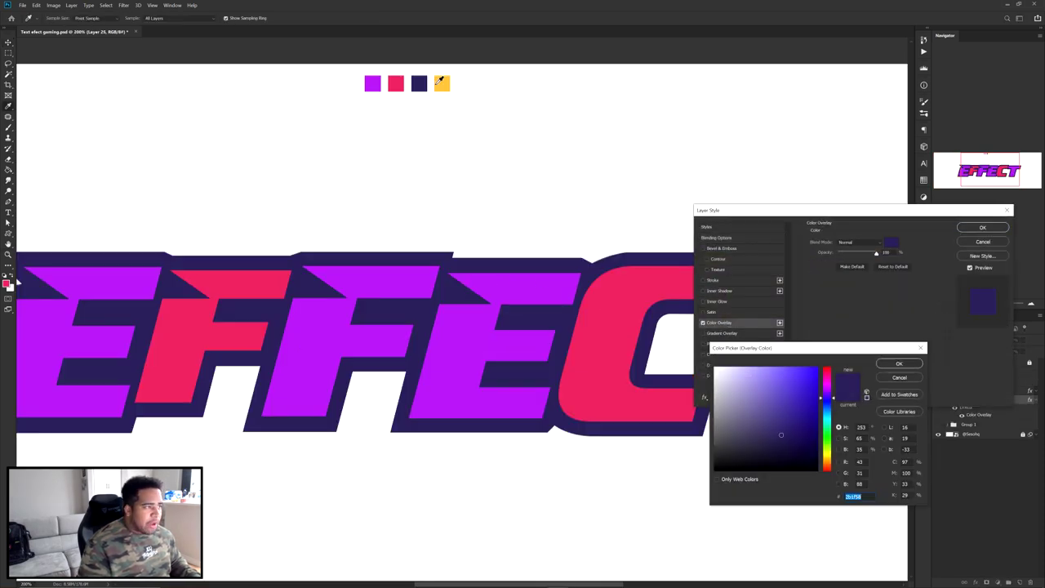
{"action": "left_click", "coordinate": [897, 364]}
{"action": "left_click_drag", "start_coordinate": [866, 497], "coordinate": [827, 498]}
{"action": "left_click", "coordinate": [899, 364]}
{"action": "key", "text": "v"}
{"action": "left_click", "coordinate": [982, 227]}
{"action": "key", "text": "ctrl+minus"}
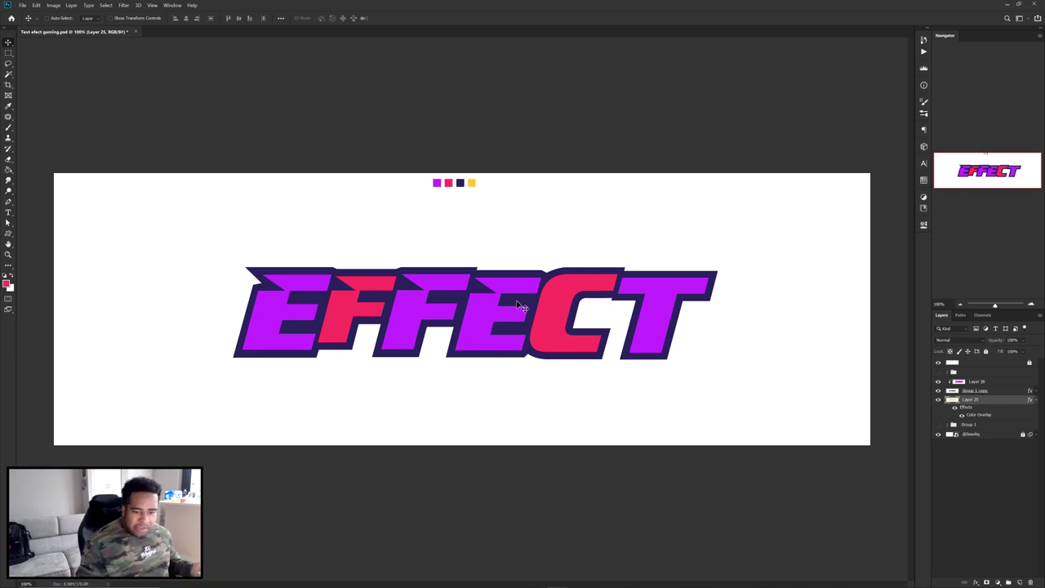
Rasterize the outline layer's style, test-move the navy shape away from the letters and undo that move.
{"action": "right_click", "coordinate": [996, 400]}
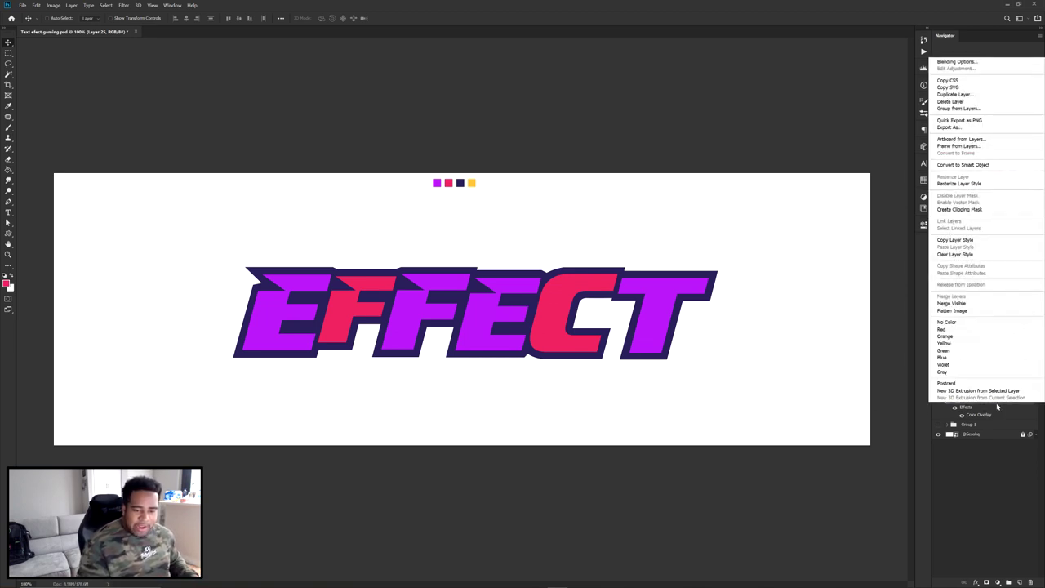
{"action": "left_click", "coordinate": [964, 184]}
{"action": "left_click_drag", "start_coordinate": [625, 281], "coordinate": [649, 237]}
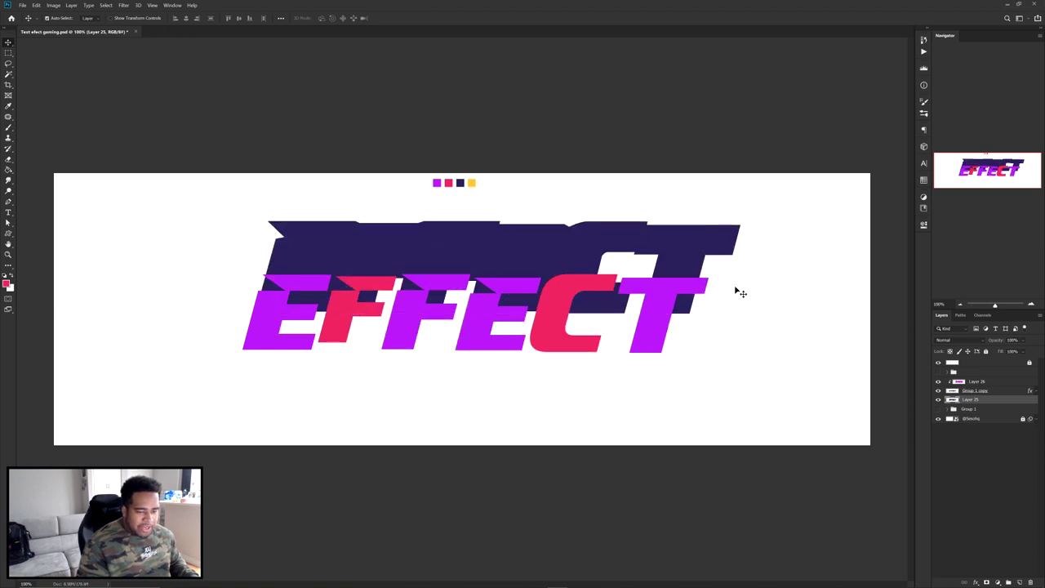
{"action": "key", "text": "ctrl+z"}
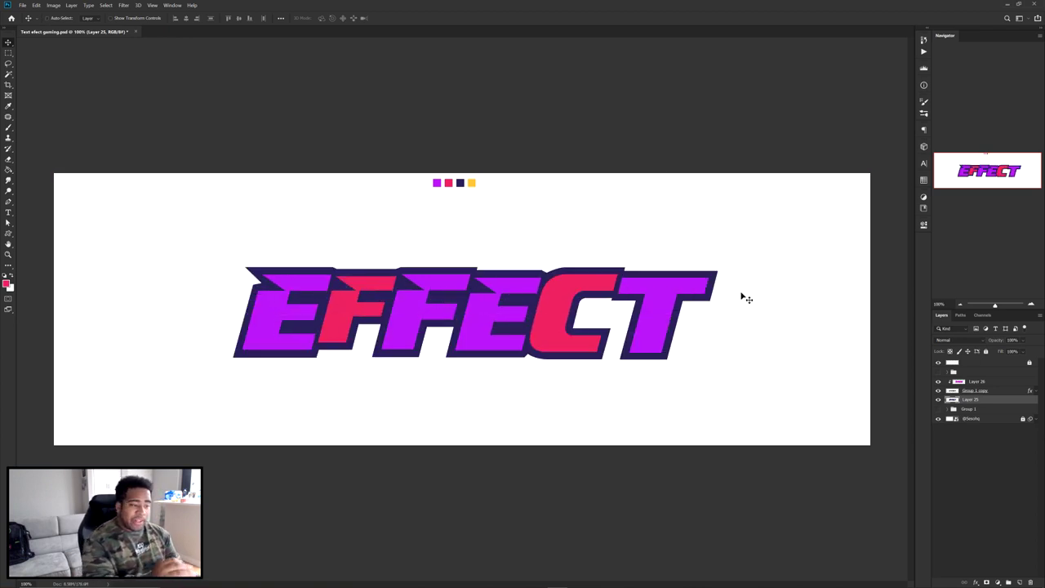
Rename the outline layer Backplate, the merged text layer Text and the clipped paint layer Color.
{"action": "double_click", "coordinate": [971, 399]}
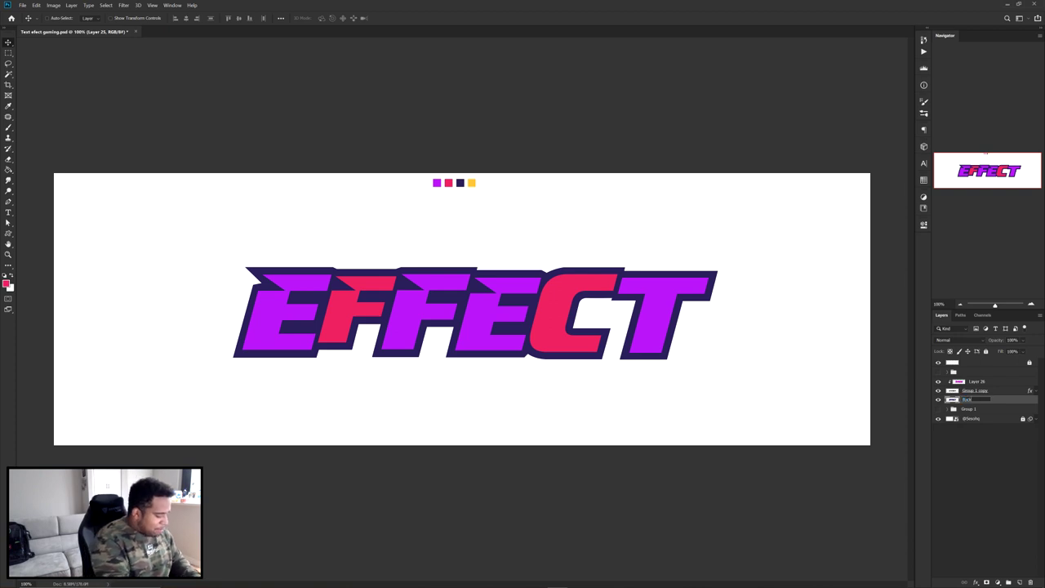
{"action": "key", "text": "Return"}
{"action": "left_click", "coordinate": [973, 391]}
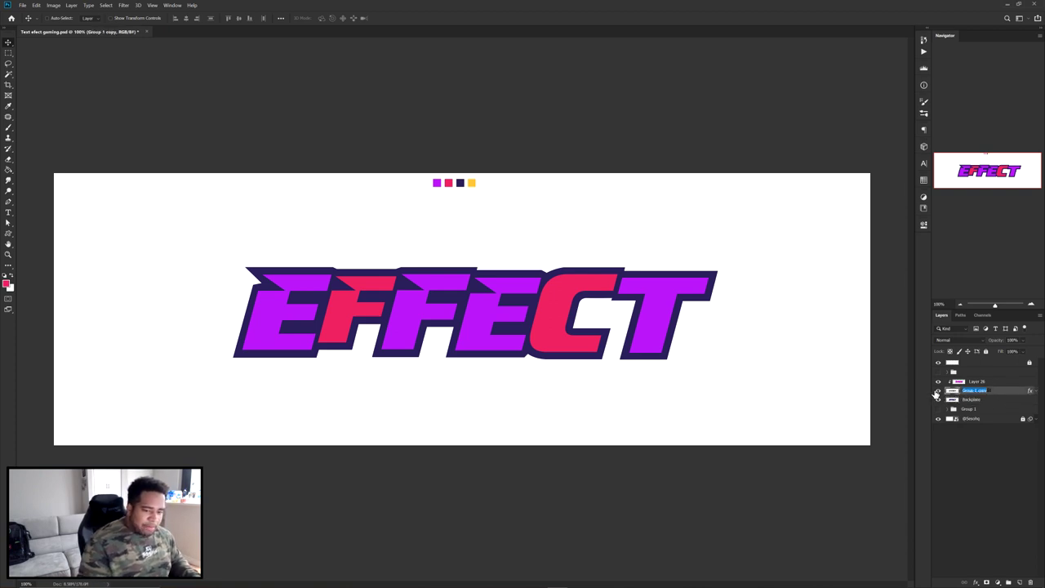
{"action": "double_click", "coordinate": [973, 391]}
{"action": "type", "text": "Text"}
{"action": "key", "text": "Return"}
{"action": "double_click", "coordinate": [980, 381]}
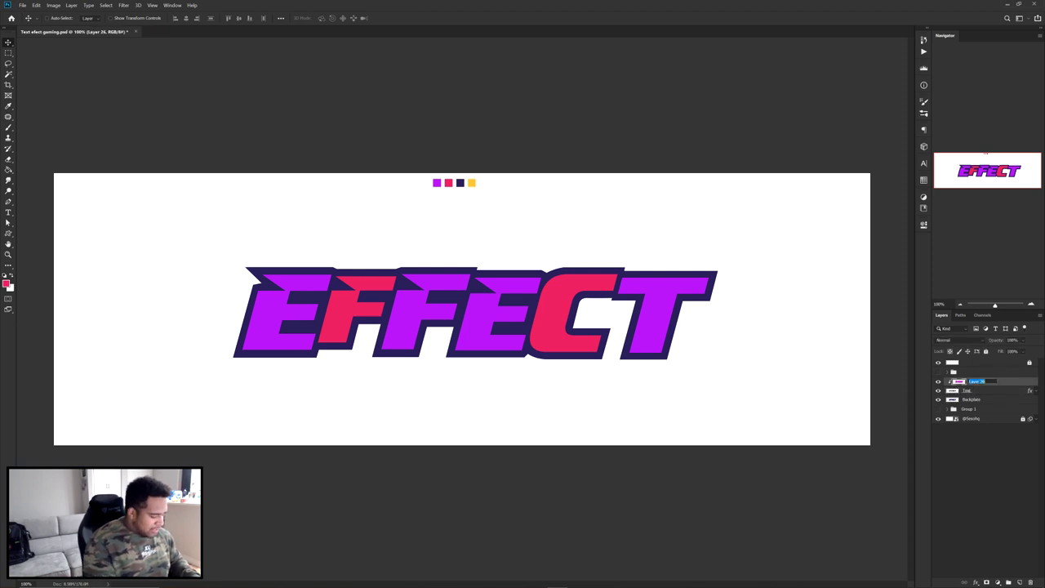
{"action": "key", "text": "Return"}
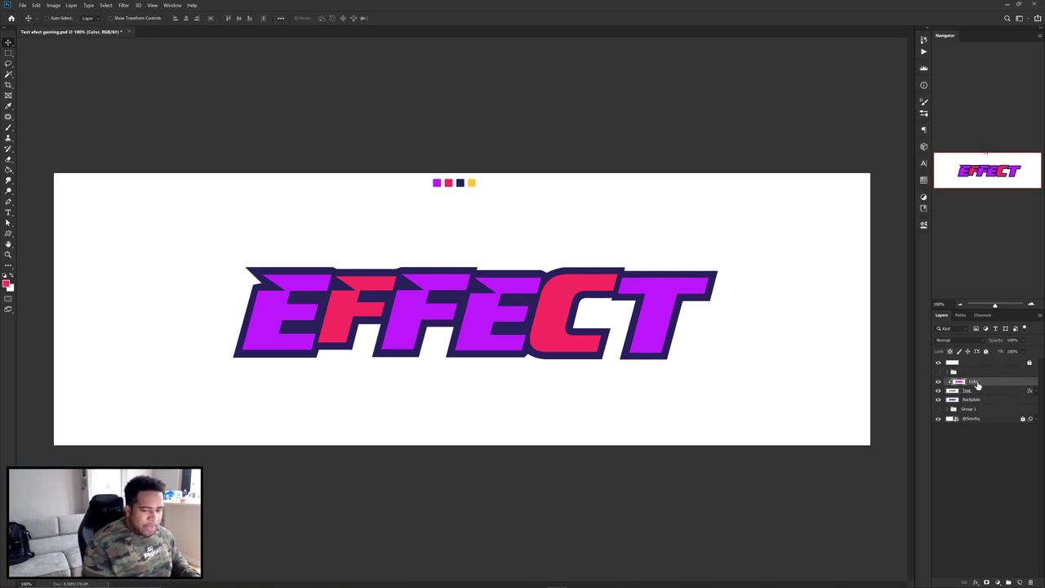
Duplicate the Backplate layer beneath itself and offset the copy downward and slightly to the left.
{"action": "left_click", "coordinate": [983, 400]}
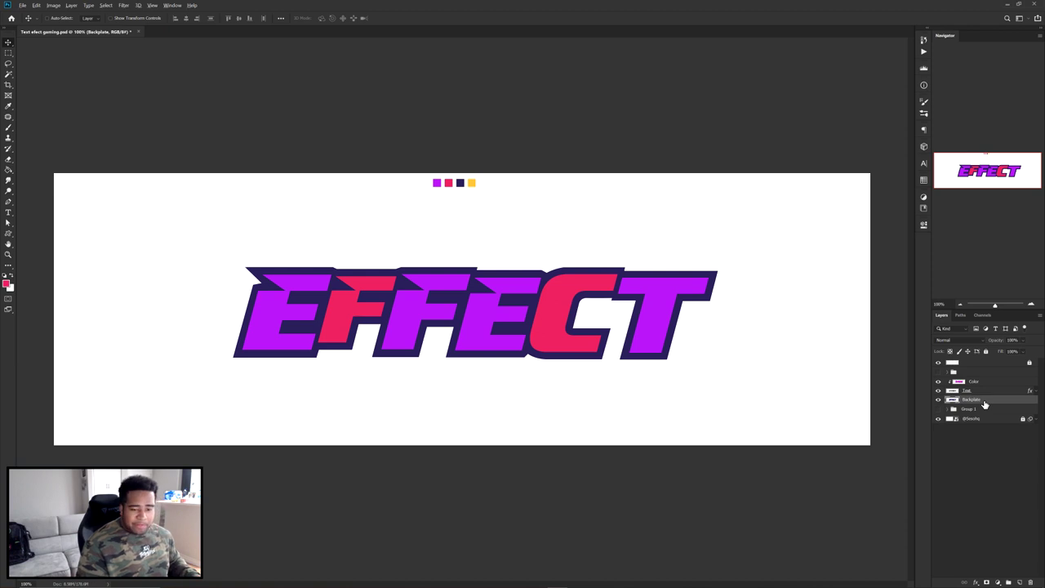
{"action": "left_click_drag", "start_coordinate": [987, 401], "coordinate": [996, 411]}
{"action": "scroll", "coordinate": [653, 335], "scroll_direction": "up", "scroll_amount": 2}
{"action": "left_click_drag", "start_coordinate": [678, 305], "coordinate": [608, 356]}
{"action": "scroll", "coordinate": [605, 408], "scroll_direction": "up", "scroll_amount": 4}
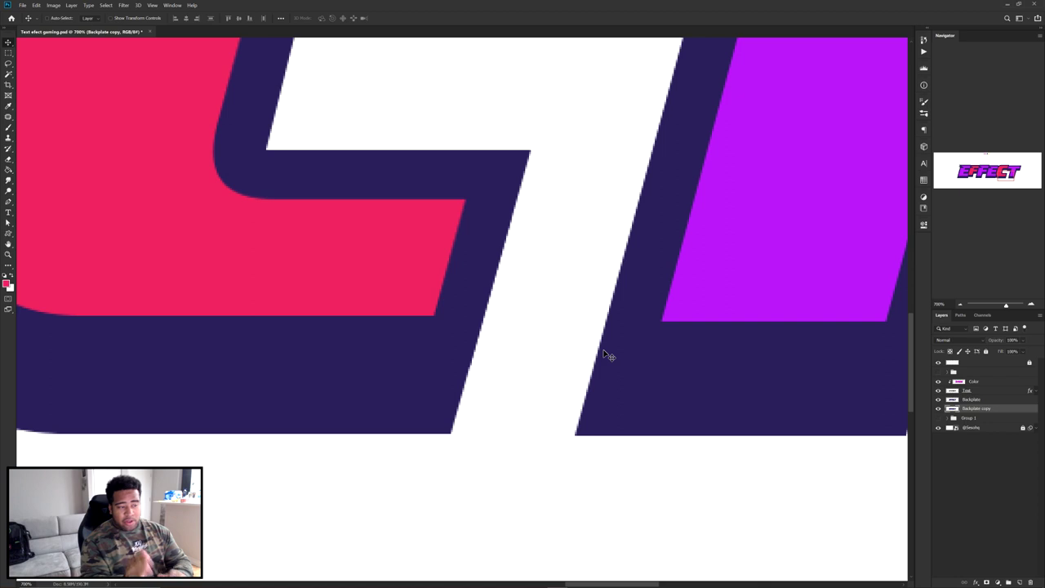
{"action": "scroll", "coordinate": [560, 338], "scroll_direction": "down", "scroll_amount": 3}
Darken the Backplate copy to black by lowering Lightness in Hue/Saturation.
{"action": "key", "text": "ctrl+u"}
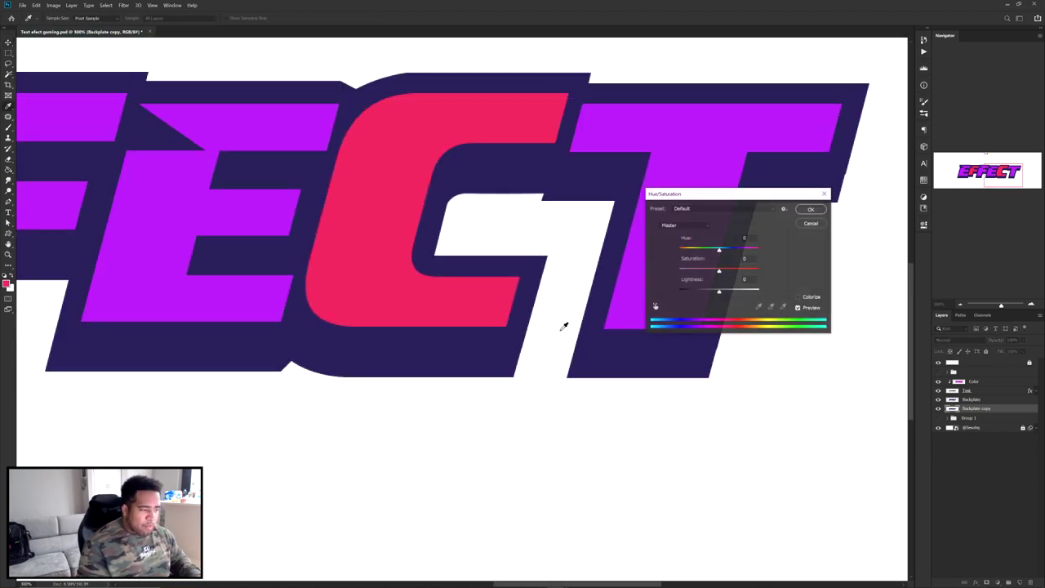
{"action": "left_click_drag", "start_coordinate": [717, 291], "coordinate": [671, 291]}
{"action": "left_click", "coordinate": [811, 209]}
{"action": "key", "text": "v"}
{"action": "key", "text": "ctrl+minus"}
{"action": "key", "text": "ctrl+minus"}
{"action": "key", "text": "ctrl+minus"}
{"action": "key", "text": "ctrl+plus"}
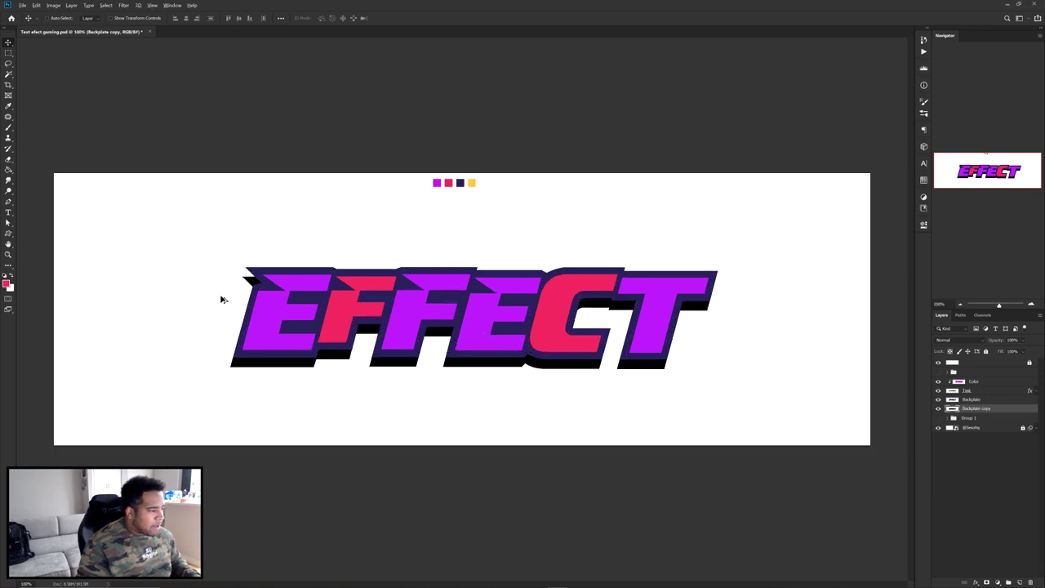
On the Backplate copy layer, brush in sampled black to connect the first E's navy spike to its extruded corner.
{"action": "scroll", "coordinate": [222, 298], "scroll_direction": "up", "scroll_amount": 3}
{"action": "scroll", "coordinate": [459, 313], "scroll_direction": "down", "scroll_amount": 2}
{"action": "left_click_drag", "start_coordinate": [542, 303], "coordinate": [422, 287]}
{"action": "scroll", "coordinate": [267, 232], "scroll_direction": "up", "scroll_amount": 3}
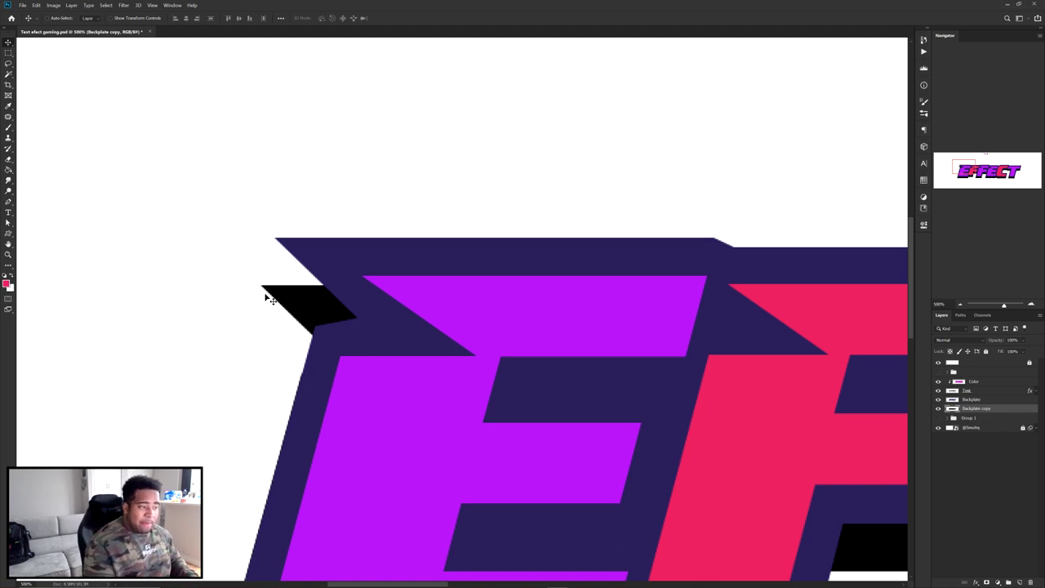
{"action": "key", "text": "b"}
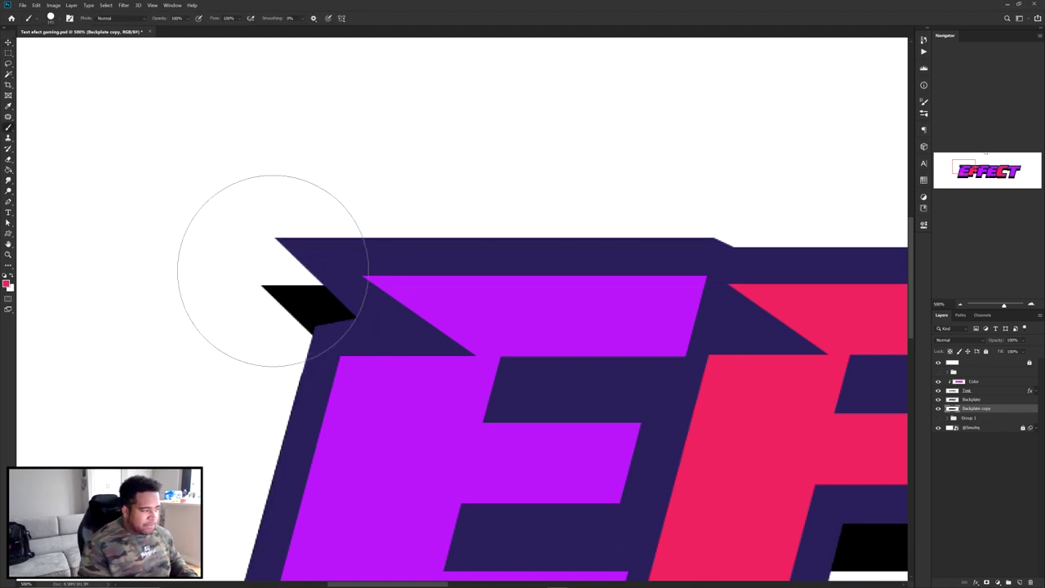
{"action": "scroll", "coordinate": [273, 269], "scroll_direction": "up", "scroll_amount": 2, "text": "alt"}
{"action": "left_click", "coordinate": [343, 303], "text": "alt"}
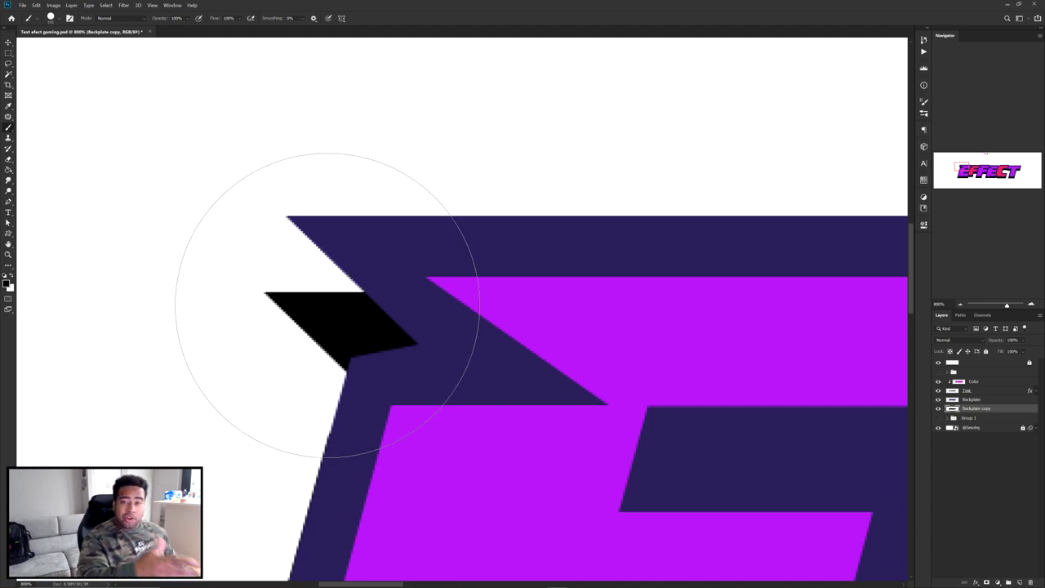
{"action": "left_click_drag", "start_coordinate": [300, 282], "coordinate": [93, 273], "text": "alt"}
{"action": "mouse_move", "coordinate": [284, 267]}
{"action": "left_mouse_down", "text": "alt"}
{"action": "mouse_move", "coordinate": [264, 268]}
{"action": "mouse_move", "coordinate": [266, 333]}
{"action": "left_mouse_up", "text": "alt"}
{"action": "scroll", "coordinate": [279, 253], "scroll_direction": "up", "scroll_amount": 2, "text": "alt"}
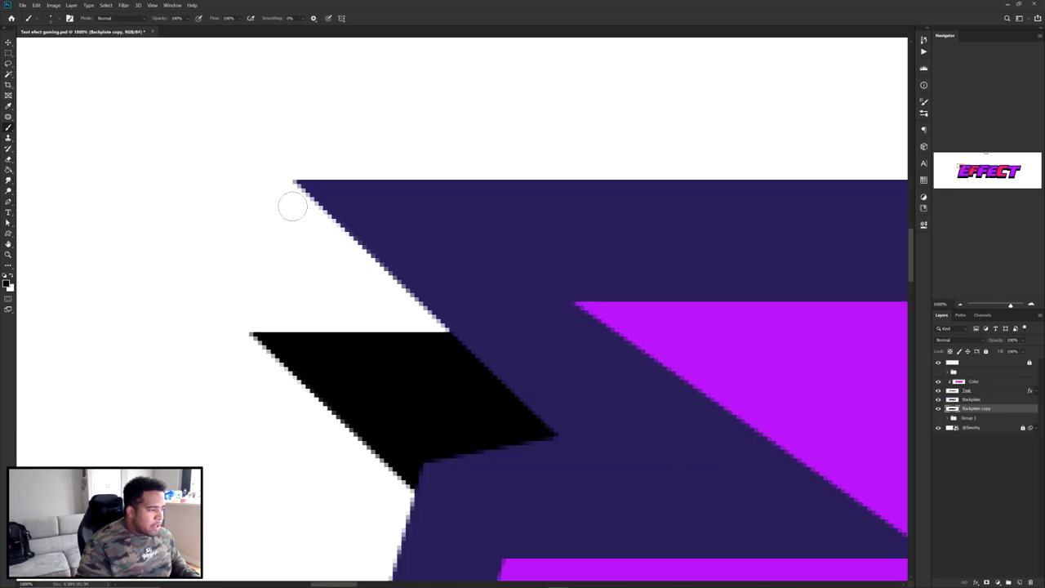
{"action": "left_click_drag", "start_coordinate": [295, 194], "coordinate": [299, 208]}
{"action": "left_click", "coordinate": [262, 321], "text": "shift"}
{"action": "left_click", "coordinate": [366, 346], "text": "shift"}
{"action": "left_click_drag", "start_coordinate": [296, 322], "coordinate": [299, 321], "text": "alt"}
{"action": "mouse_move", "coordinate": [327, 221]}
{"action": "left_mouse_down"}
{"action": "mouse_move", "coordinate": [306, 296]}
{"action": "mouse_move", "coordinate": [313, 317]}
{"action": "left_mouse_up"}
{"action": "mouse_move", "coordinate": [330, 217]}
{"action": "left_mouse_down"}
{"action": "mouse_move", "coordinate": [387, 299]}
{"action": "mouse_move", "coordinate": [360, 344]}
{"action": "left_mouse_up"}
{"action": "scroll", "coordinate": [441, 329], "scroll_direction": "down", "scroll_amount": 7, "text": "alt"}
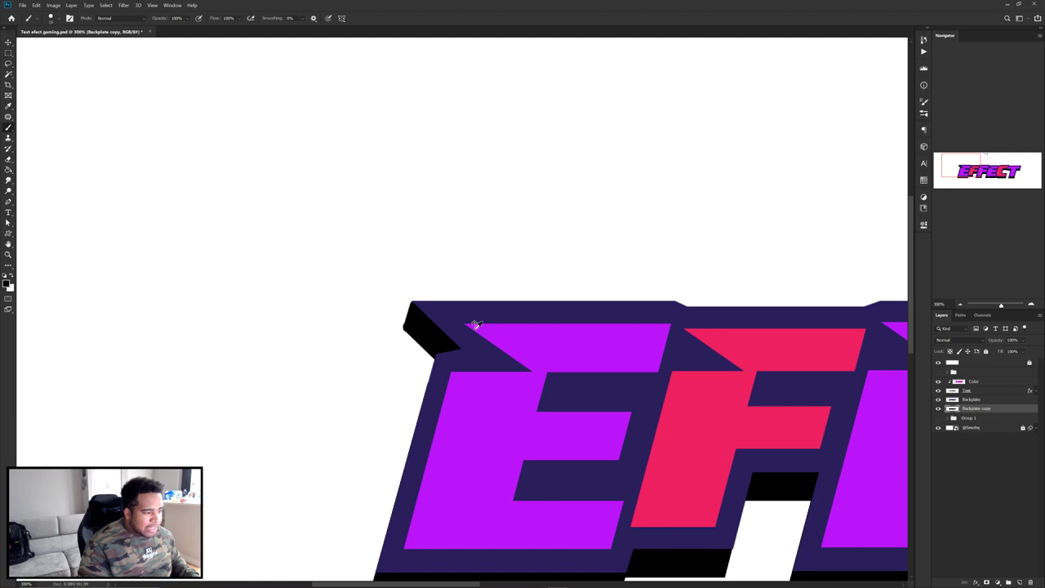
Erase the excess black along the outer edge of the extrusion at the first E's spike.
{"action": "left_click_drag", "start_coordinate": [749, 376], "coordinate": [391, 297]}
{"action": "left_click_drag", "start_coordinate": [167, 288], "coordinate": [406, 286]}
{"action": "scroll", "coordinate": [264, 225], "scroll_direction": "up", "scroll_amount": 7, "text": "alt"}
{"action": "key", "text": "e"}
{"action": "left_click_drag", "start_coordinate": [360, 246], "coordinate": [107, 205], "text": "alt"}
{"action": "mouse_move", "coordinate": [328, 194]}
{"action": "left_mouse_down", "text": "alt"}
{"action": "mouse_move", "coordinate": [380, 250]}
{"action": "mouse_move", "coordinate": [210, 377]}
{"action": "left_mouse_up", "text": "alt"}
{"action": "mouse_move", "coordinate": [359, 232]}
{"action": "left_mouse_down", "text": "alt"}
{"action": "mouse_move", "coordinate": [277, 228]}
{"action": "mouse_move", "coordinate": [314, 229]}
{"action": "left_mouse_up", "text": "alt"}
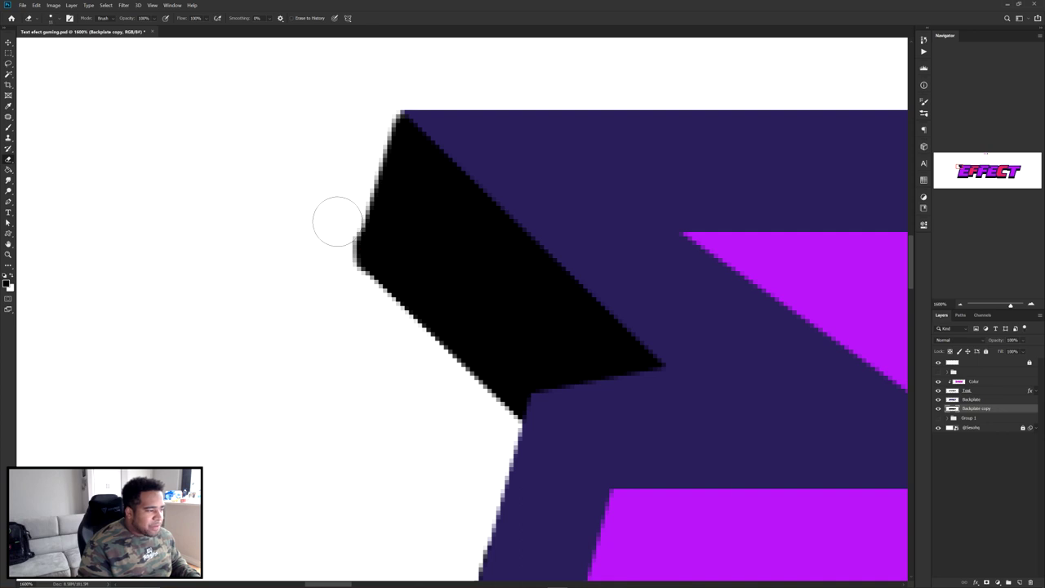
{"action": "scroll", "coordinate": [324, 266], "scroll_direction": "down", "scroll_amount": 6}
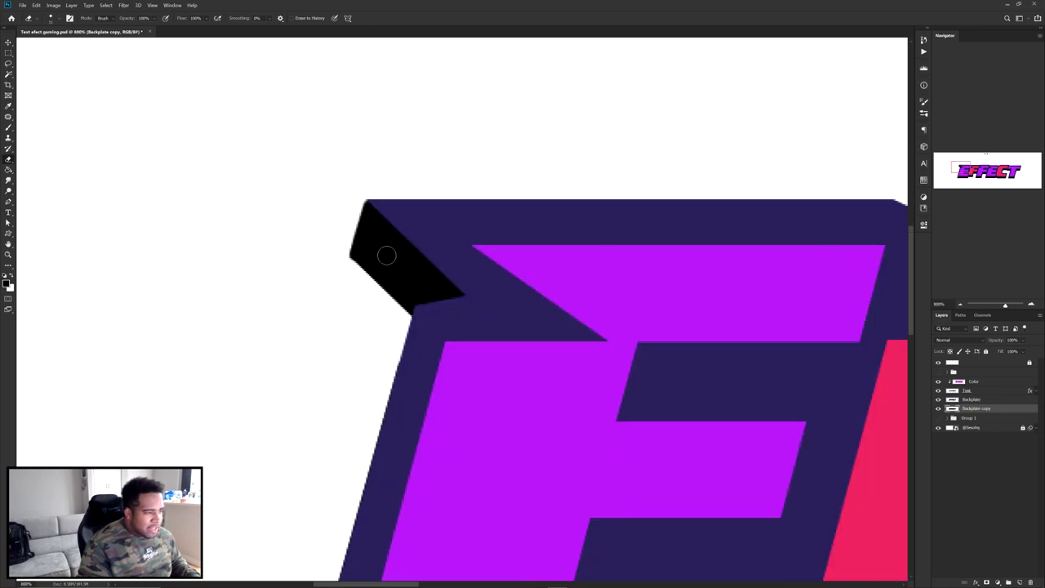
{"action": "scroll", "coordinate": [378, 255], "scroll_direction": "down", "scroll_amount": 3}
{"action": "key", "text": "v"}
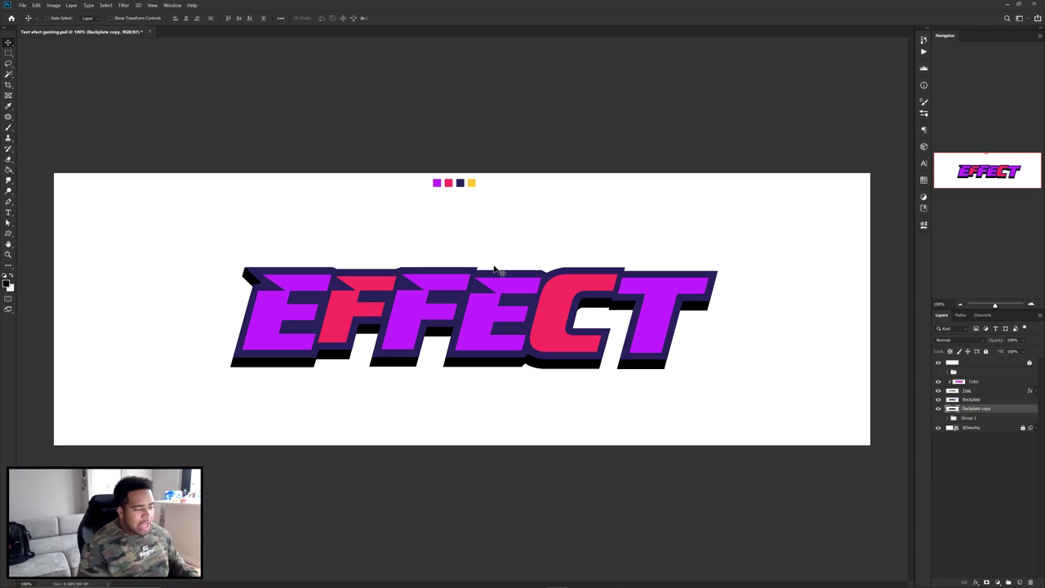
Group the Color and Text layers as b1, and merge a duplicate of the group into a single layer.
{"action": "left_click", "coordinate": [563, 311]}
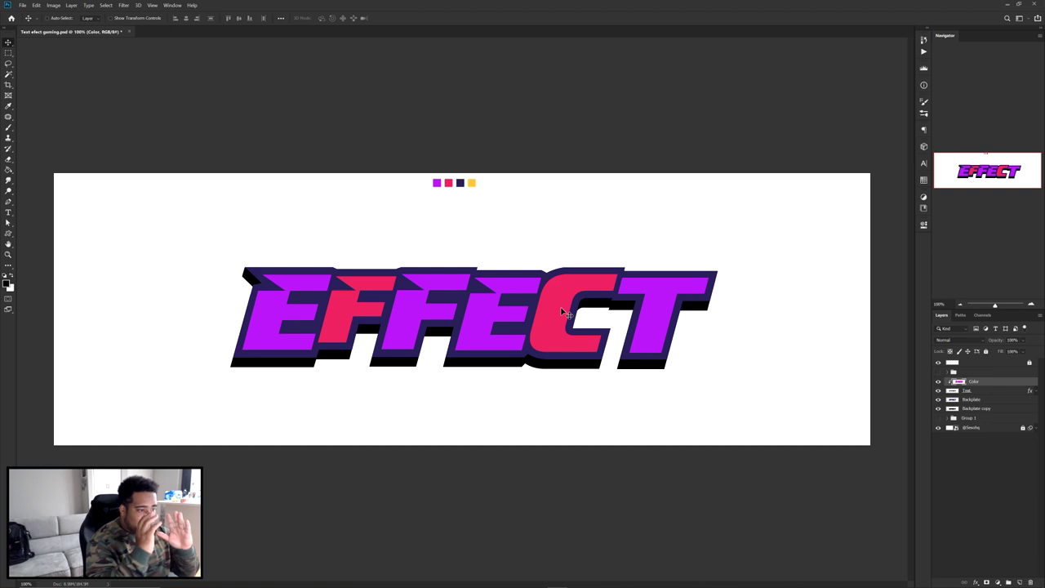
{"action": "left_click", "coordinate": [968, 391], "text": "shift"}
{"action": "mouse_move", "coordinate": [723, 336]}
{"action": "left_mouse_down"}
{"action": "mouse_move", "coordinate": [711, 357]}
{"action": "mouse_move", "coordinate": [719, 338]}
{"action": "left_mouse_up"}
{"action": "key", "text": "ctrl+g"}
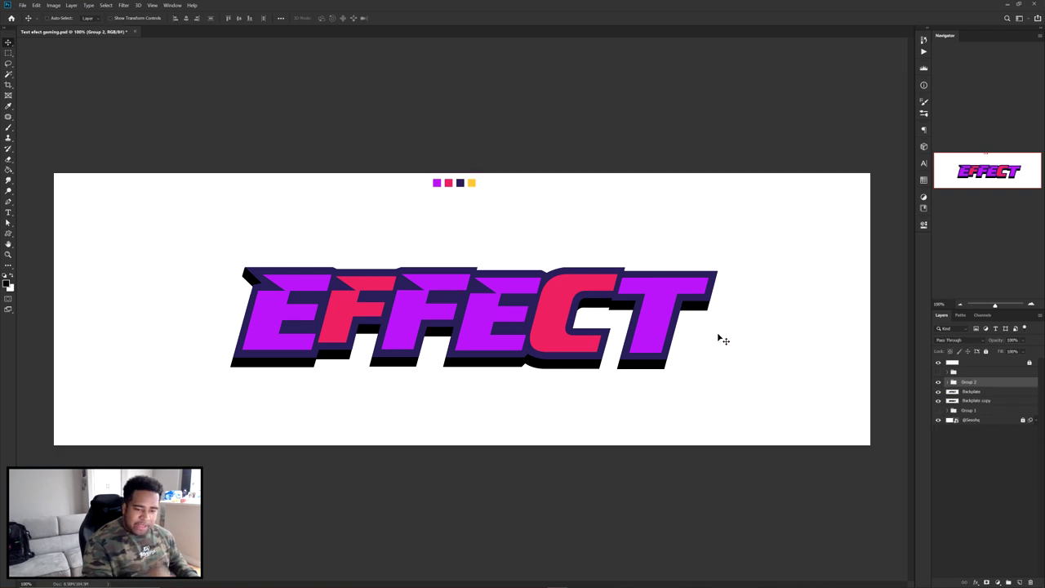
{"action": "double_click", "coordinate": [966, 383]}
{"action": "type", "text": "b1"}
{"action": "key", "text": "Return"}
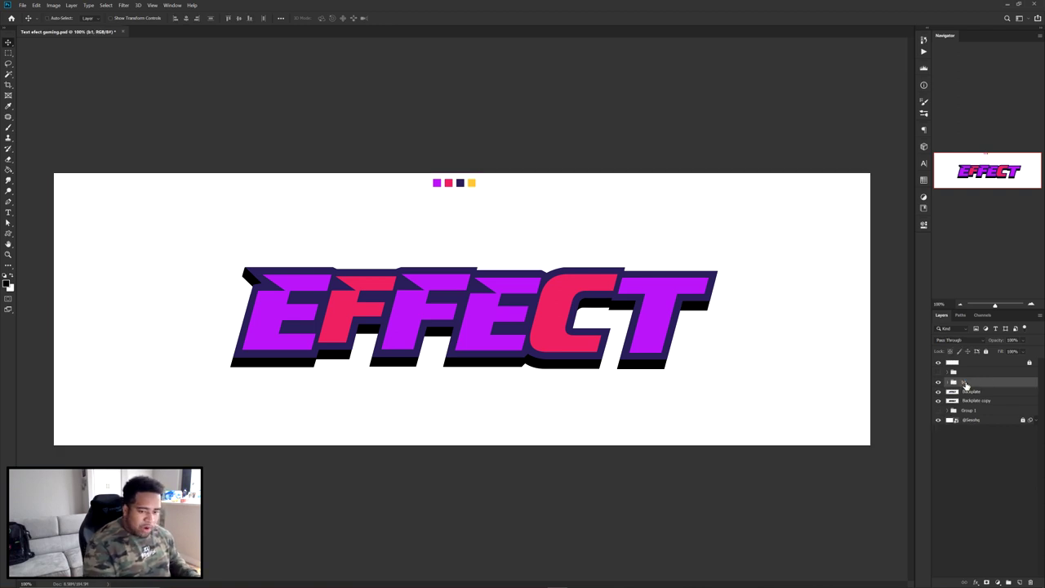
{"action": "key", "text": "ctrl+j"}
{"action": "key", "text": "ctrl+e"}
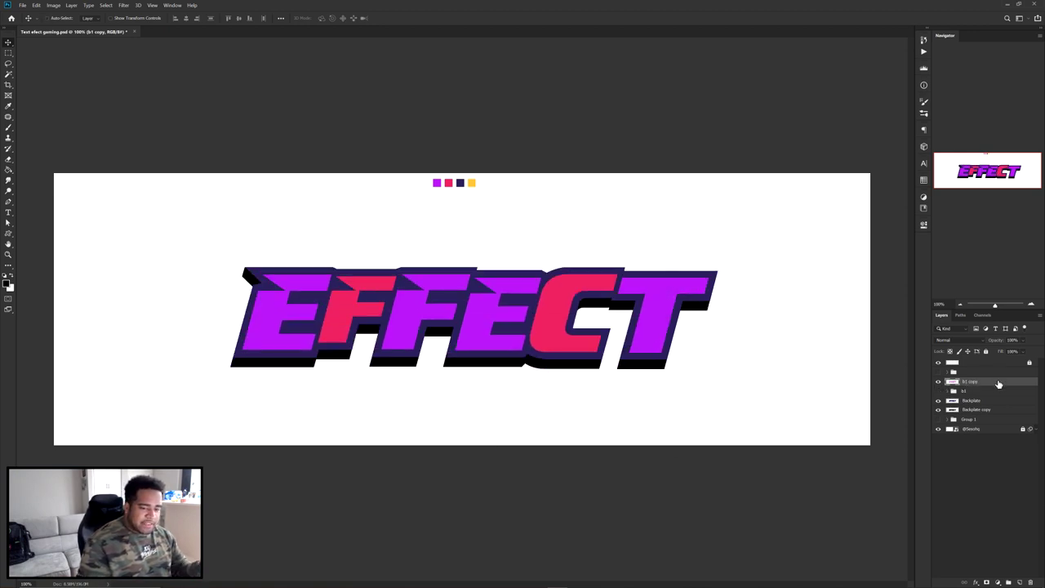
Add a purple Linear Dodge (Add) Inner Glow at 40% opacity to the b1 copy layer and compare the lettering with the layer hidden.
{"action": "double_click", "coordinate": [997, 383]}
{"action": "left_click_drag", "start_coordinate": [776, 207], "coordinate": [655, 173]}
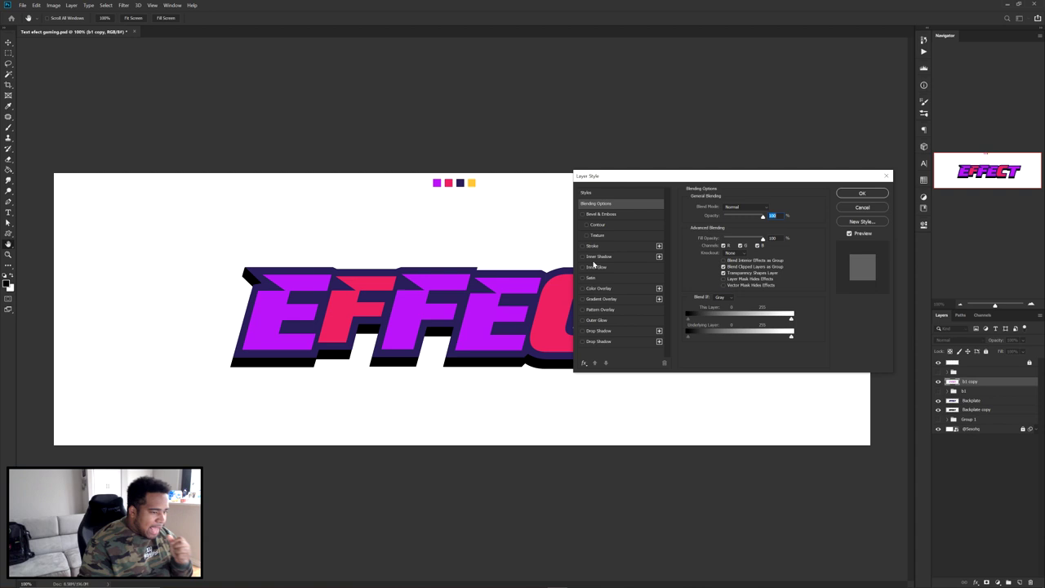
{"action": "left_click", "coordinate": [592, 267]}
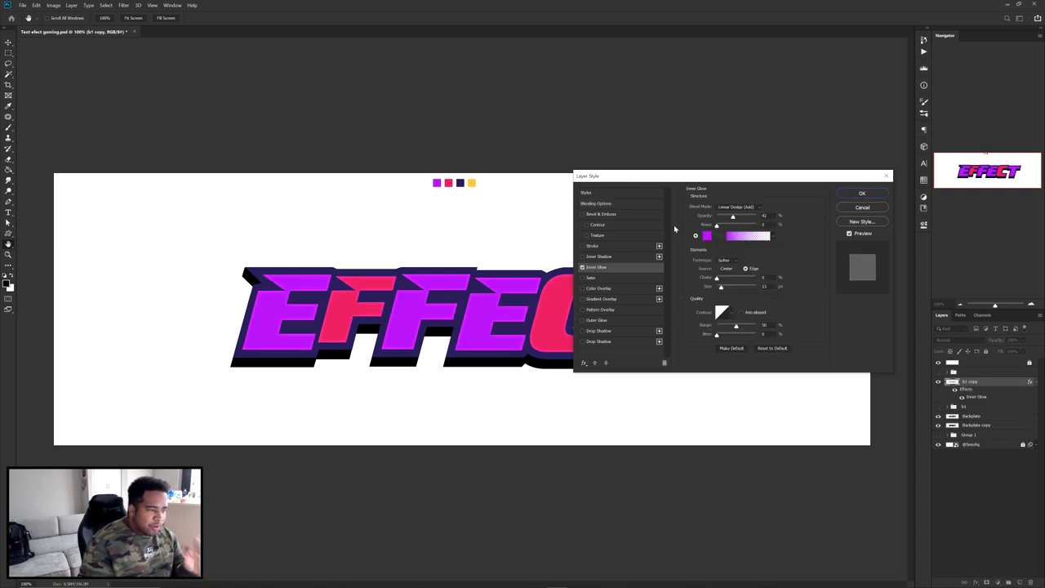
{"action": "left_click", "coordinate": [707, 236]}
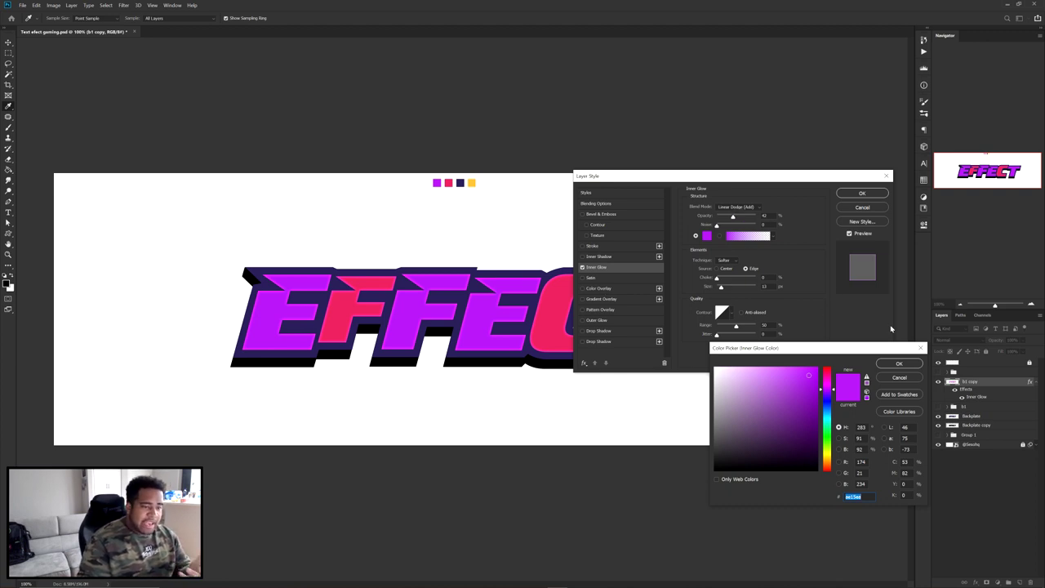
{"action": "left_click", "coordinate": [898, 363]}
{"action": "type", "text": "40"}
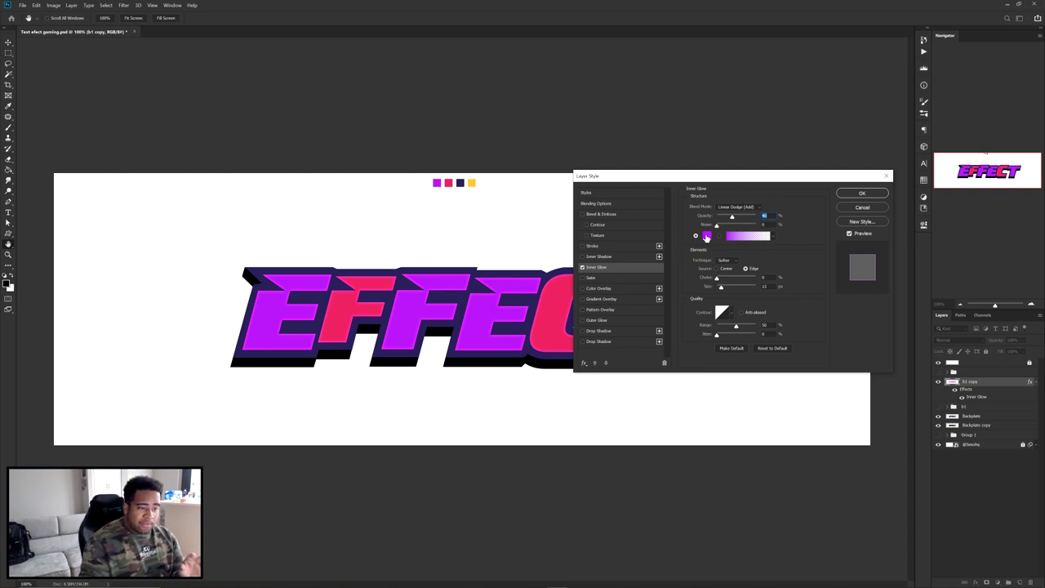
{"action": "left_click", "coordinate": [706, 237]}
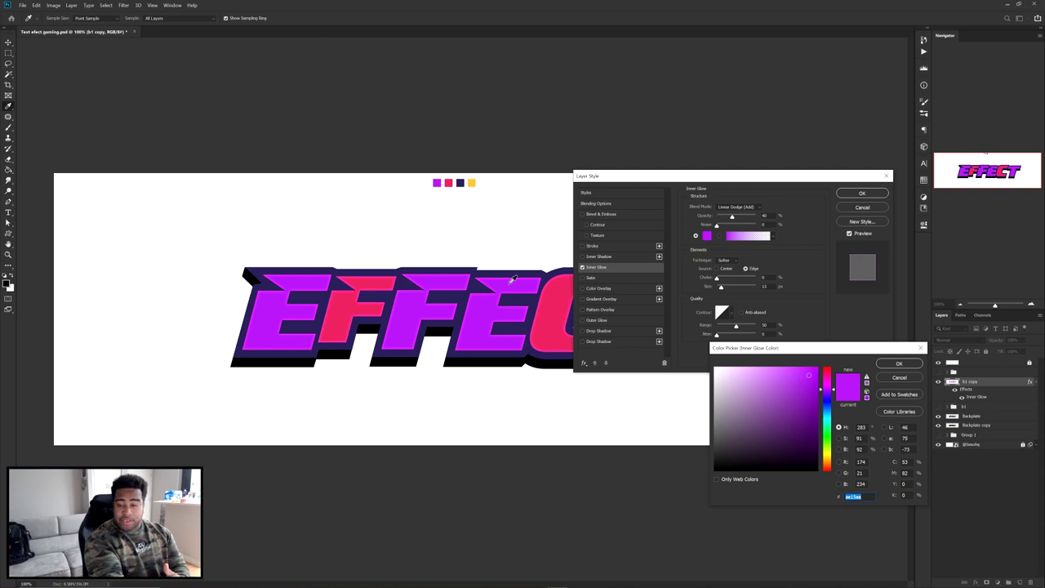
{"action": "left_click", "coordinate": [899, 362]}
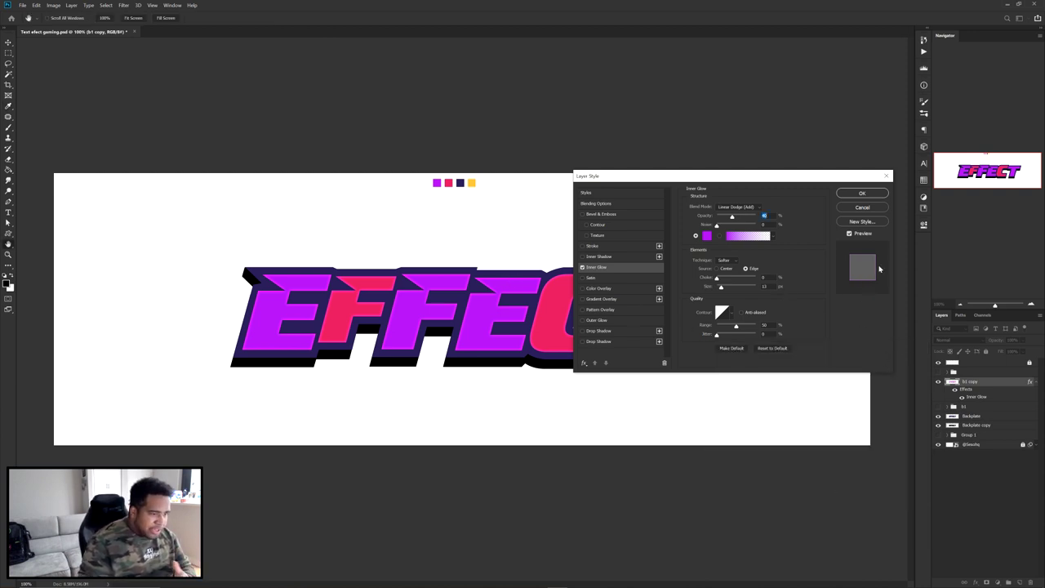
{"action": "left_click", "coordinate": [859, 193]}
{"action": "scroll", "coordinate": [511, 321], "scroll_direction": "up", "scroll_amount": 3}
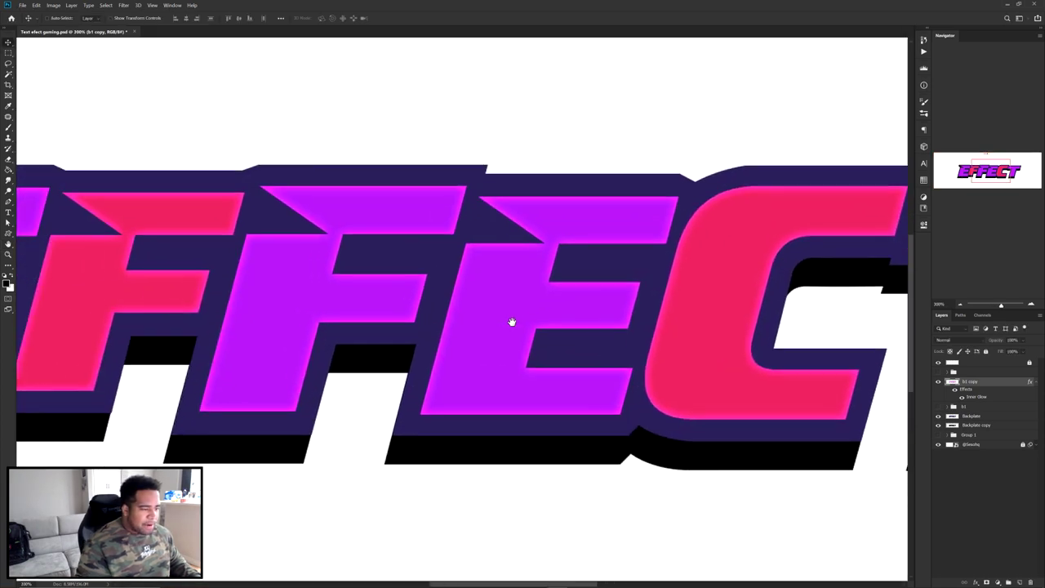
{"action": "scroll", "coordinate": [608, 343], "scroll_direction": "down", "scroll_amount": 1}
{"action": "left_click", "coordinate": [938, 381]}
{"action": "left_click", "coordinate": [938, 381]}
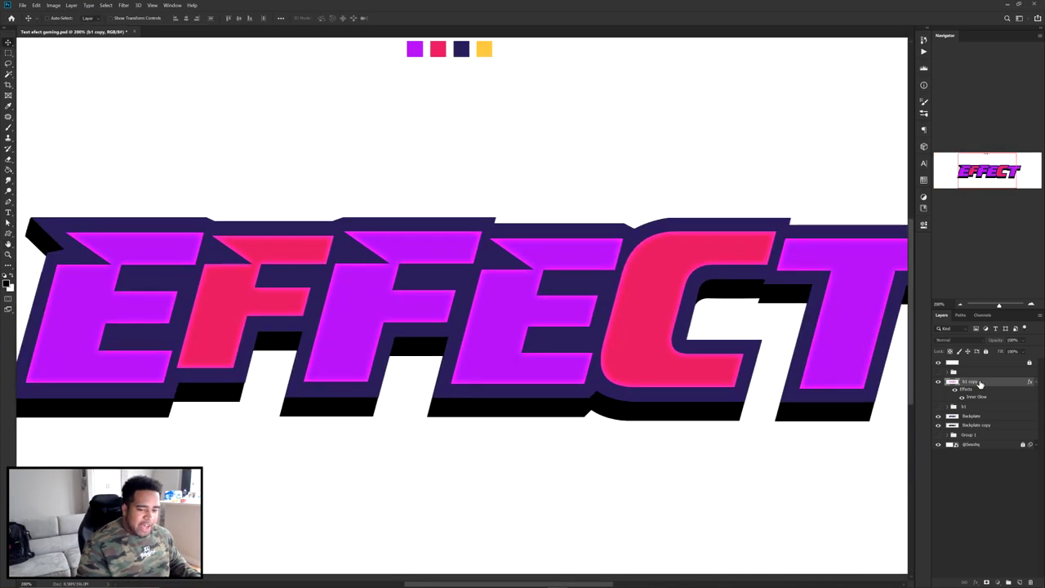
Duplicate the b1 copy layer, set the duplicate's fill to 0% and turn off its Inner Glow.
{"action": "key", "text": "ctrl+j"}
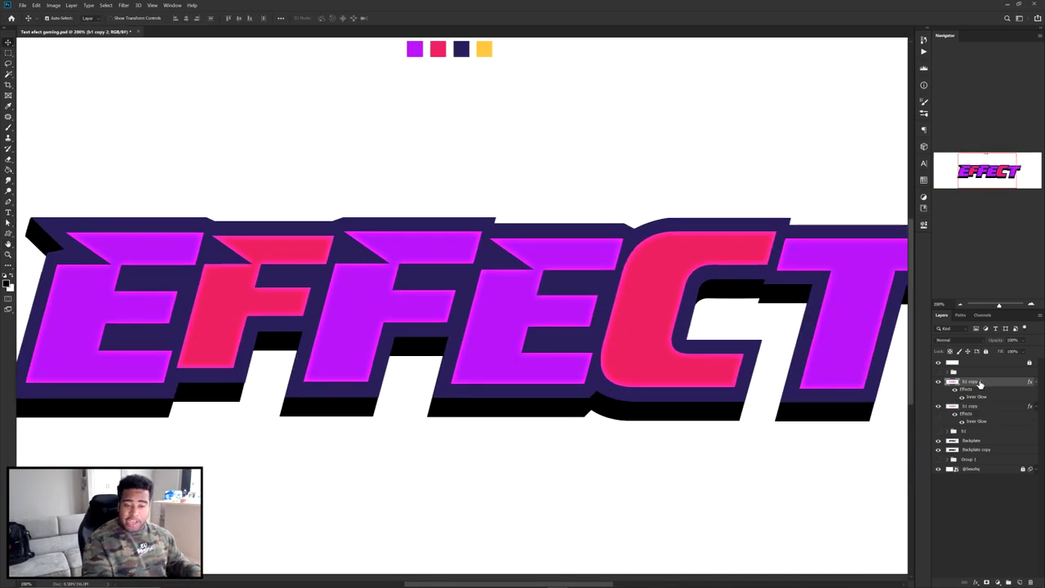
{"action": "left_click", "coordinate": [1023, 351]}
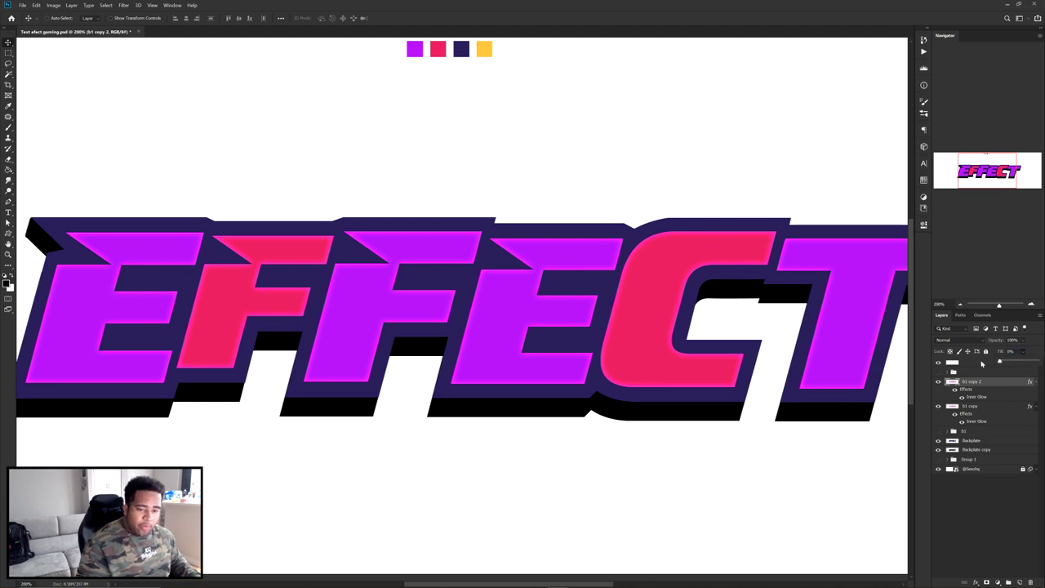
{"action": "left_click_drag", "start_coordinate": [844, 303], "coordinate": [573, 247]}
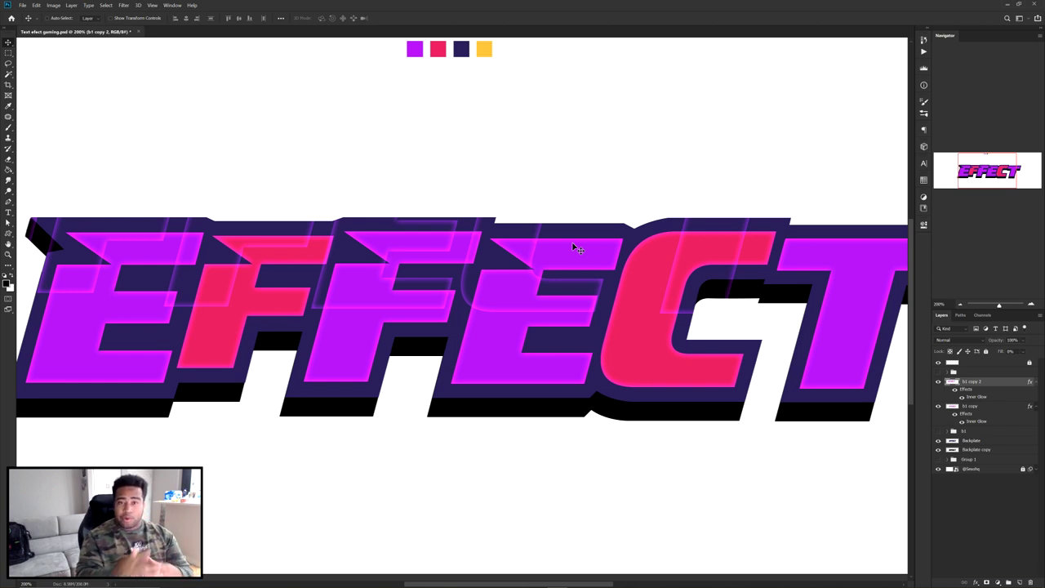
{"action": "key", "text": "ctrl+z"}
{"action": "left_click", "coordinate": [962, 397]}
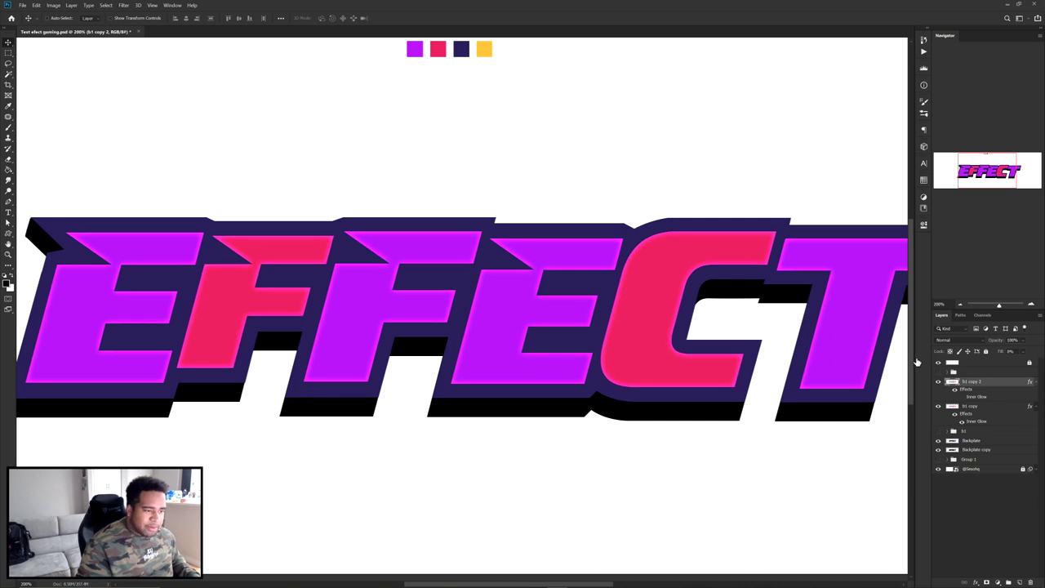
Add a black Multiply Satin effect at 25% opacity to the b1 copy 2 layer.
{"action": "double_click", "coordinate": [979, 381]}
{"action": "left_click", "coordinate": [583, 278]}
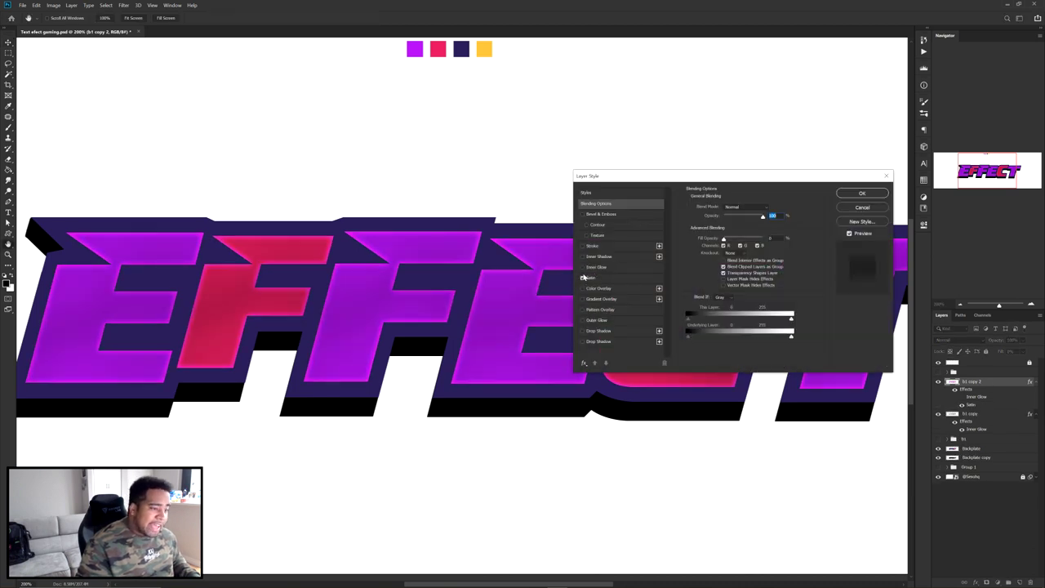
{"action": "left_click_drag", "start_coordinate": [699, 178], "coordinate": [661, 204]}
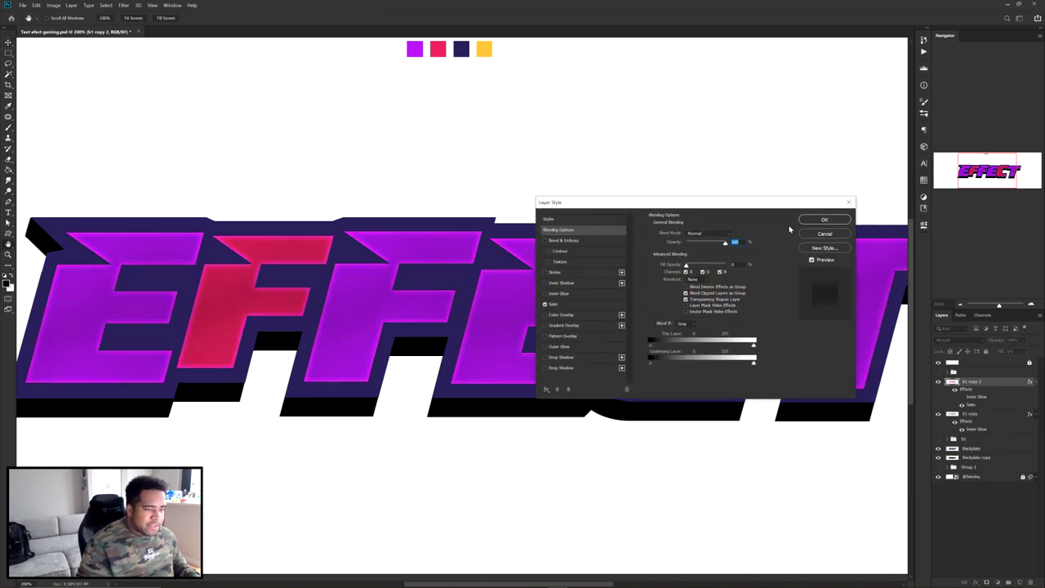
{"action": "left_click", "coordinate": [570, 305]}
{"action": "left_click_drag", "start_coordinate": [693, 249], "coordinate": [688, 245]}
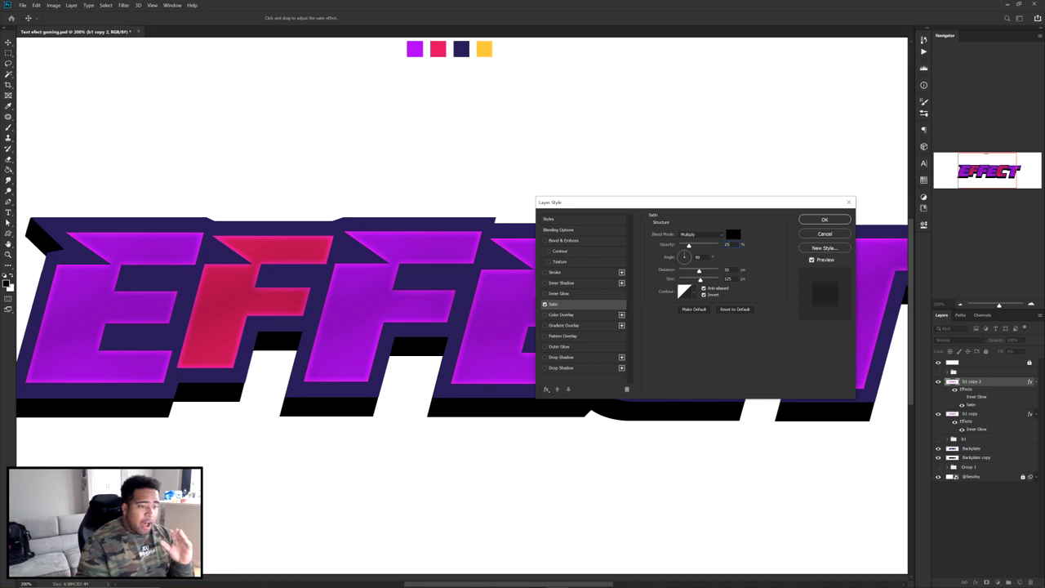
{"action": "left_click", "coordinate": [825, 220]}
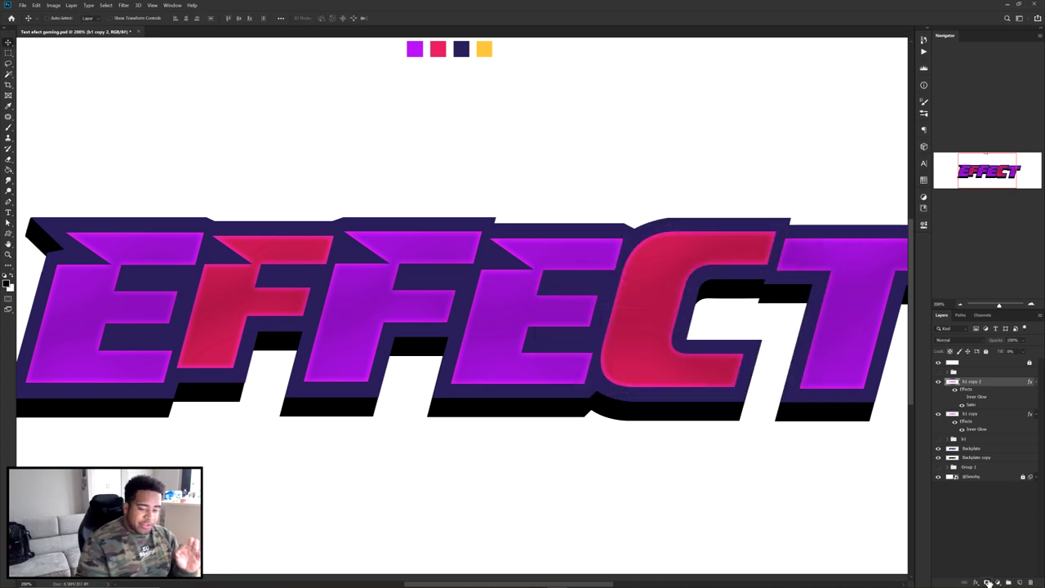
Mask the b1 copy 2 layer, brush out parts of the satin shading with large soft black strokes across the letters, and compare before and after.
{"action": "left_click", "coordinate": [987, 582]}
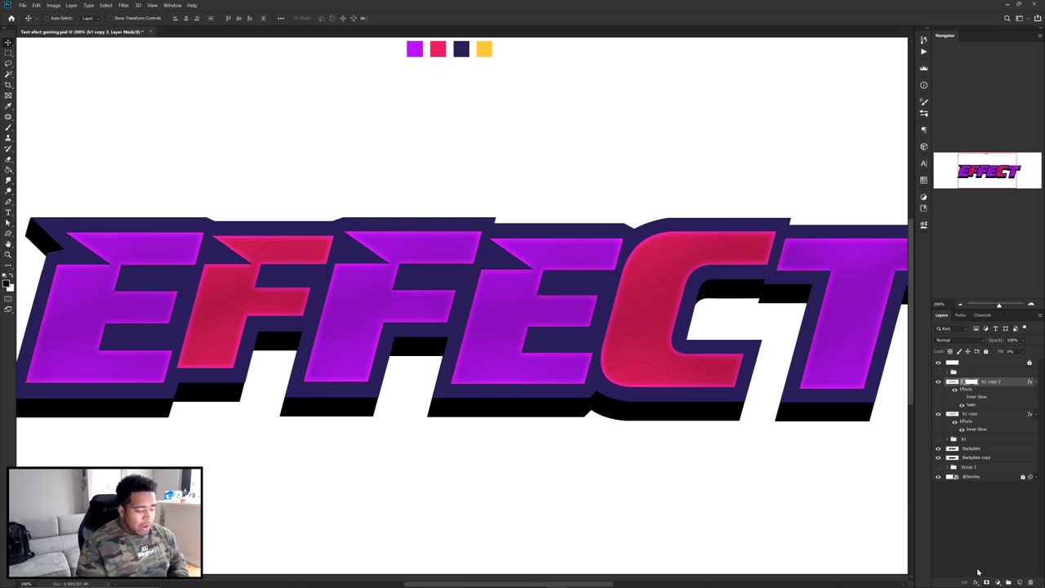
{"action": "key", "text": "b"}
{"action": "left_click_drag", "start_coordinate": [274, 326], "coordinate": [304, 326]}
{"action": "left_click_drag", "start_coordinate": [369, 400], "coordinate": [425, 399]}
{"action": "mouse_move", "coordinate": [418, 399]}
{"action": "left_mouse_down"}
{"action": "mouse_move", "coordinate": [430, 342]}
{"action": "mouse_move", "coordinate": [333, 321]}
{"action": "mouse_move", "coordinate": [457, 305]}
{"action": "left_mouse_up"}
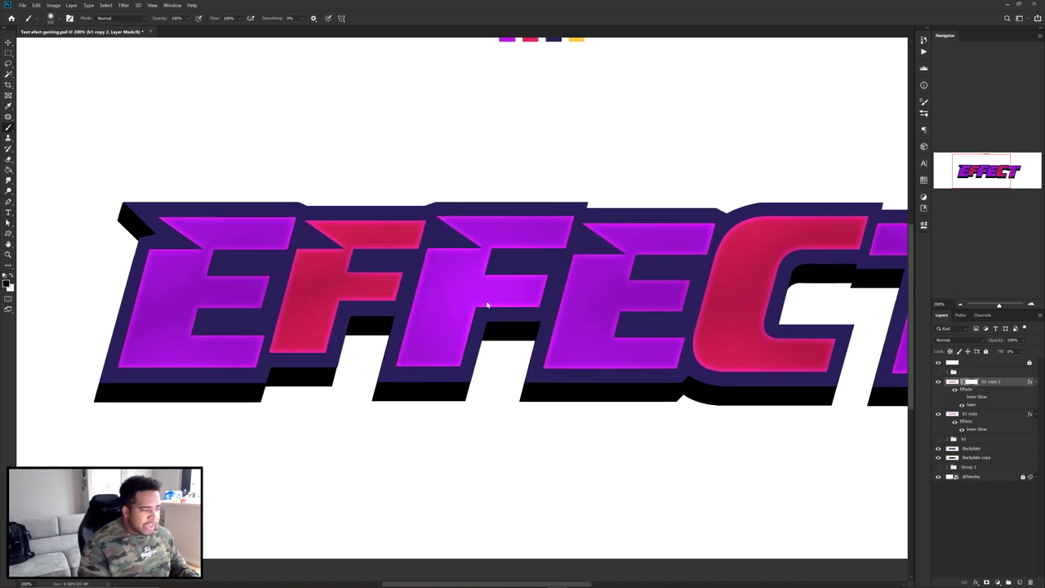
{"action": "left_click", "coordinate": [211, 230]}
{"action": "left_click_drag", "start_coordinate": [506, 248], "coordinate": [635, 363]}
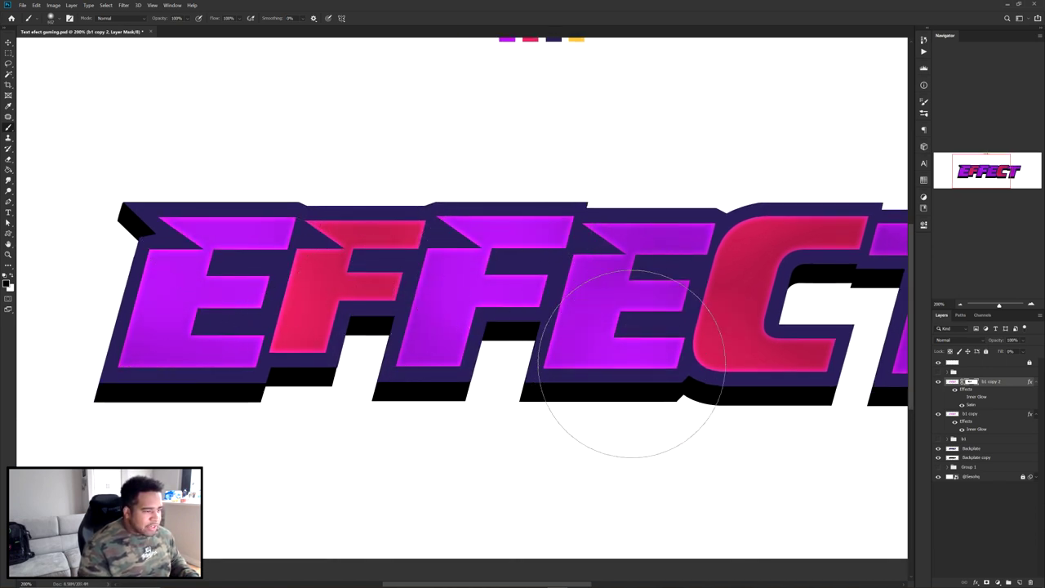
{"action": "left_click_drag", "start_coordinate": [799, 356], "coordinate": [573, 368]}
{"action": "left_click_drag", "start_coordinate": [533, 305], "coordinate": [520, 275]}
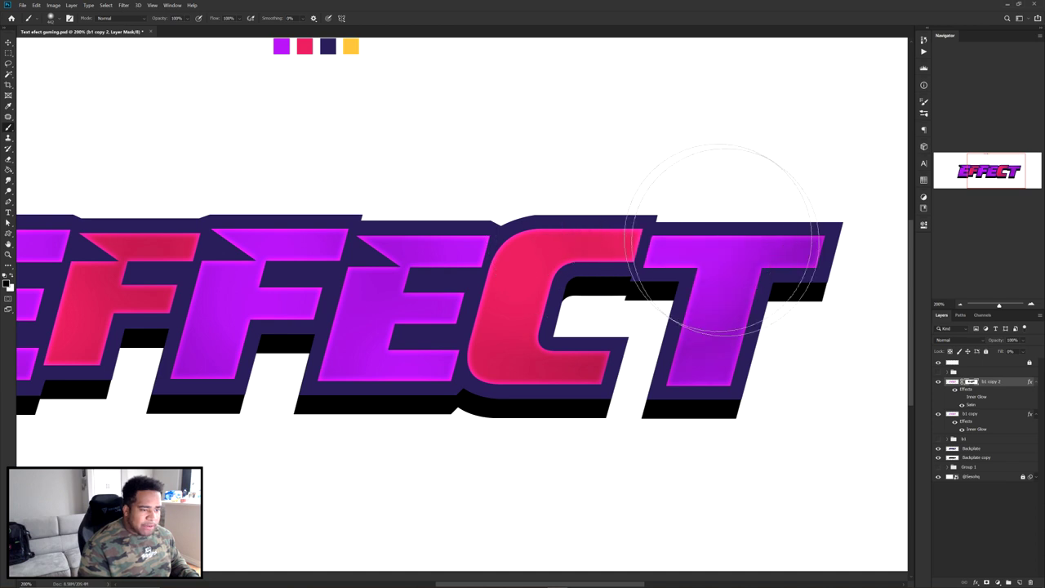
{"action": "left_click", "coordinate": [937, 382]}
{"action": "left_click", "coordinate": [937, 383]}
{"action": "left_click", "coordinate": [938, 382]}
{"action": "left_click", "coordinate": [937, 382]}
{"action": "key", "text": "ctrl+minus"}
{"action": "key", "text": "v"}
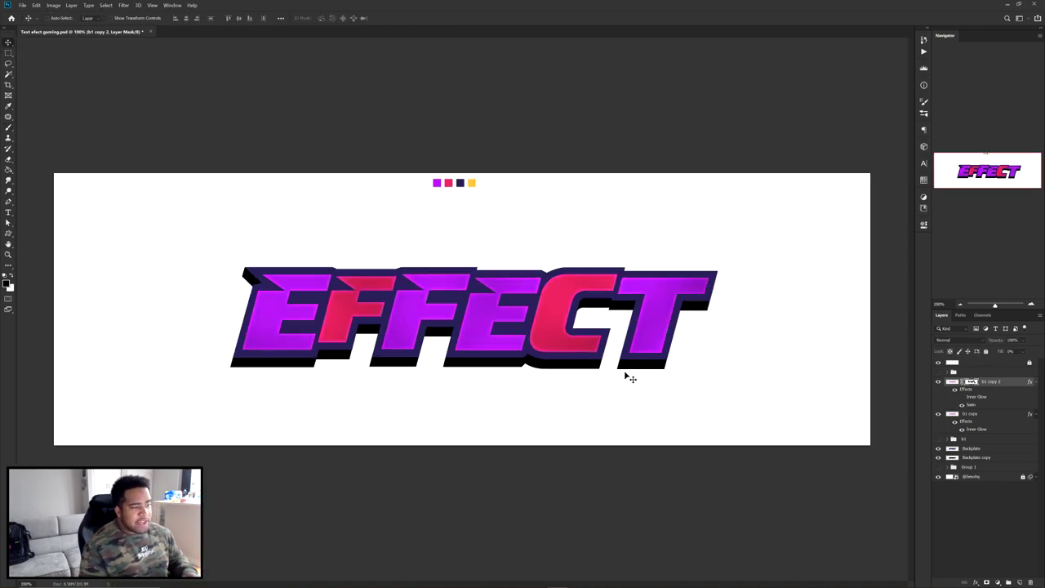
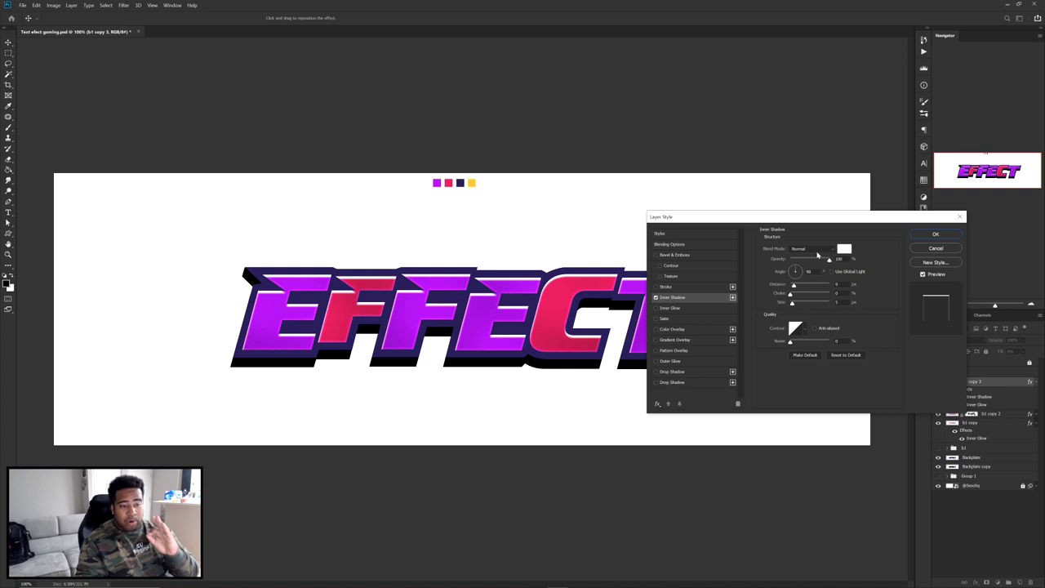
Apply a white Normal Inner Shadow at 100% opacity and a 90° angle to the b1 copy 3 layer.
{"action": "left_click_drag", "start_coordinate": [797, 278], "coordinate": [794, 278]}
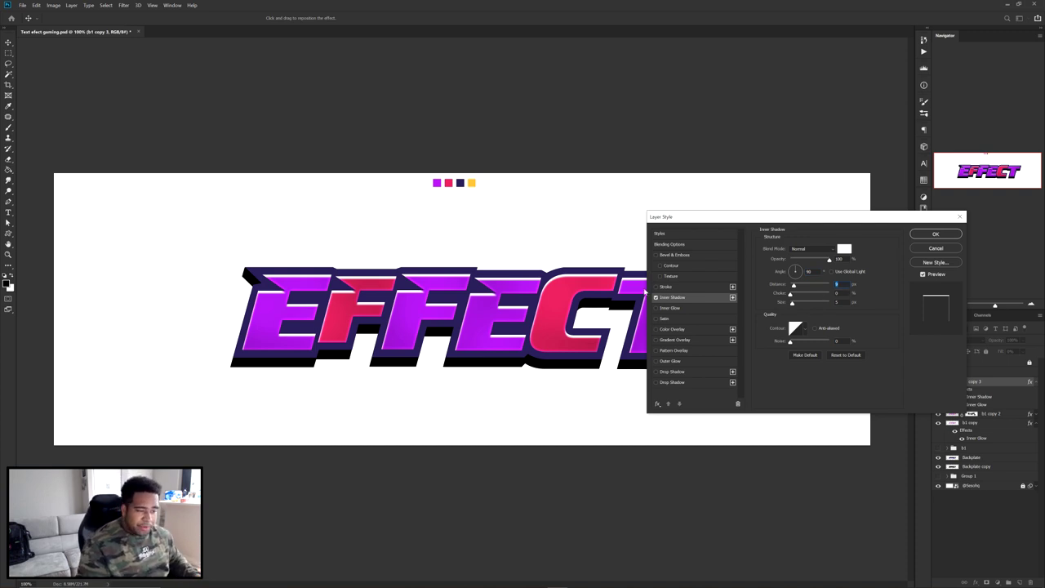
{"action": "left_click", "coordinate": [937, 234]}
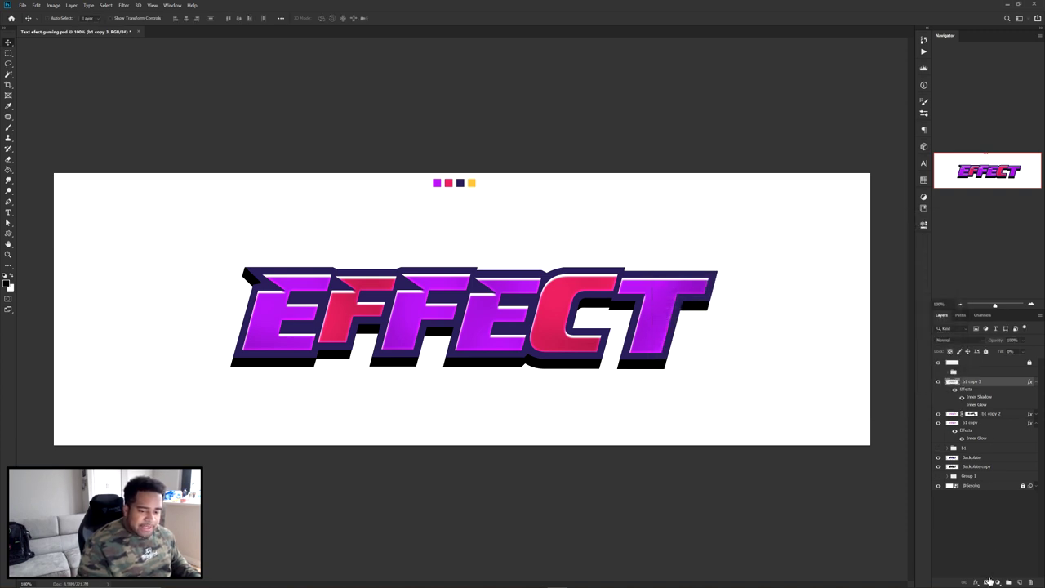
Try masking the b1 copy 3 layer and brushing out the lower highlights with a large soft black stroke.
{"action": "left_click", "coordinate": [986, 582]}
{"action": "key", "text": "b"}
{"action": "mouse_move", "coordinate": [261, 369]}
{"action": "left_mouse_down"}
{"action": "mouse_move", "coordinate": [271, 389]}
{"action": "mouse_move", "coordinate": [406, 375]}
{"action": "mouse_move", "coordinate": [339, 372]}
{"action": "mouse_move", "coordinate": [345, 389]}
{"action": "mouse_move", "coordinate": [536, 397]}
{"action": "mouse_move", "coordinate": [595, 385]}
{"action": "mouse_move", "coordinate": [493, 369]}
{"action": "mouse_move", "coordinate": [435, 377]}
{"action": "left_mouse_up"}
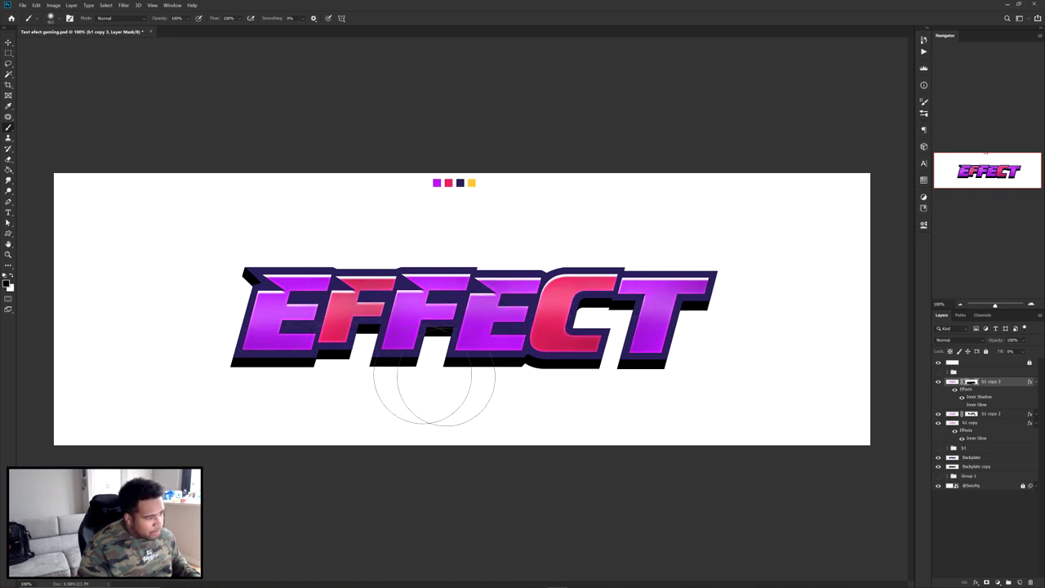
Shift the b1 copy 3 layer to inspect its masked highlight edges up close, and undo the moves and mask painting.
{"action": "key", "text": "ctrl+minus"}
{"action": "key", "text": "ctrl+minus"}
{"action": "key", "text": "v"}
{"action": "key", "text": "ctrl+plus"}
{"action": "key", "text": "ctrl+plus"}
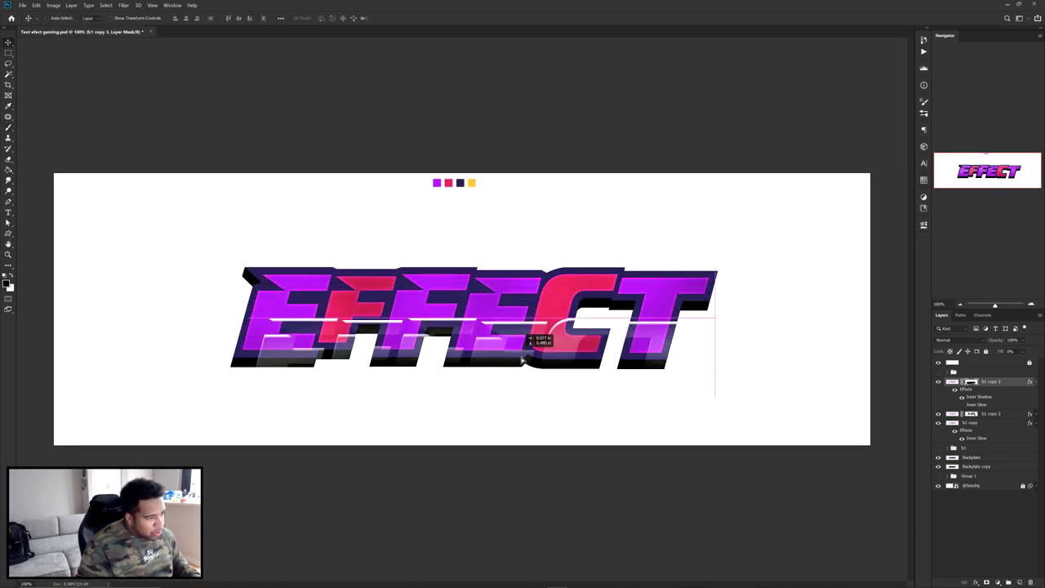
{"action": "key", "text": "ctrl+plus"}
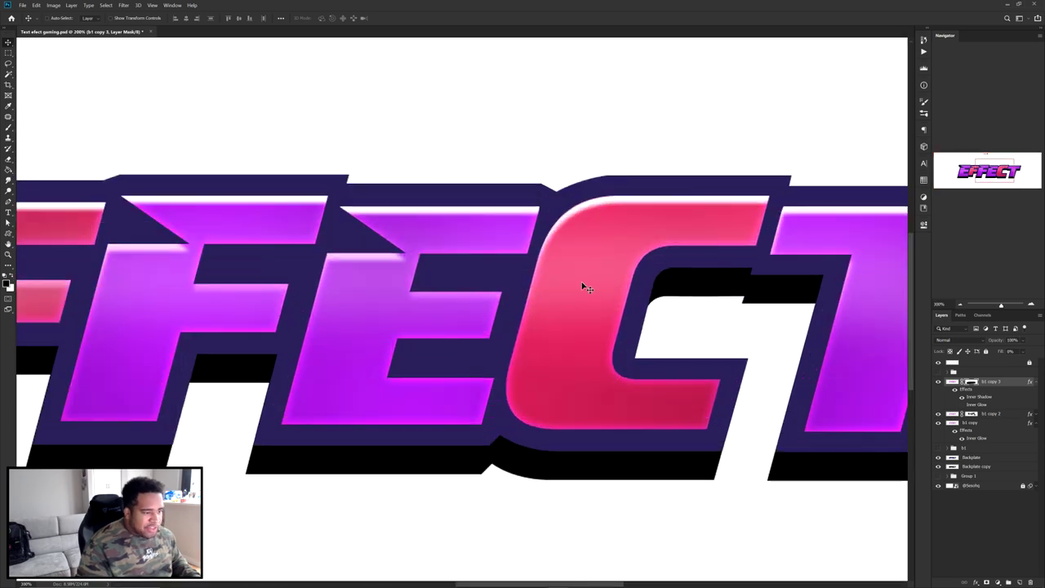
{"action": "mouse_move", "coordinate": [599, 275]}
{"action": "left_mouse_down"}
{"action": "mouse_move", "coordinate": [668, 271]}
{"action": "mouse_move", "coordinate": [597, 270]}
{"action": "left_mouse_up"}
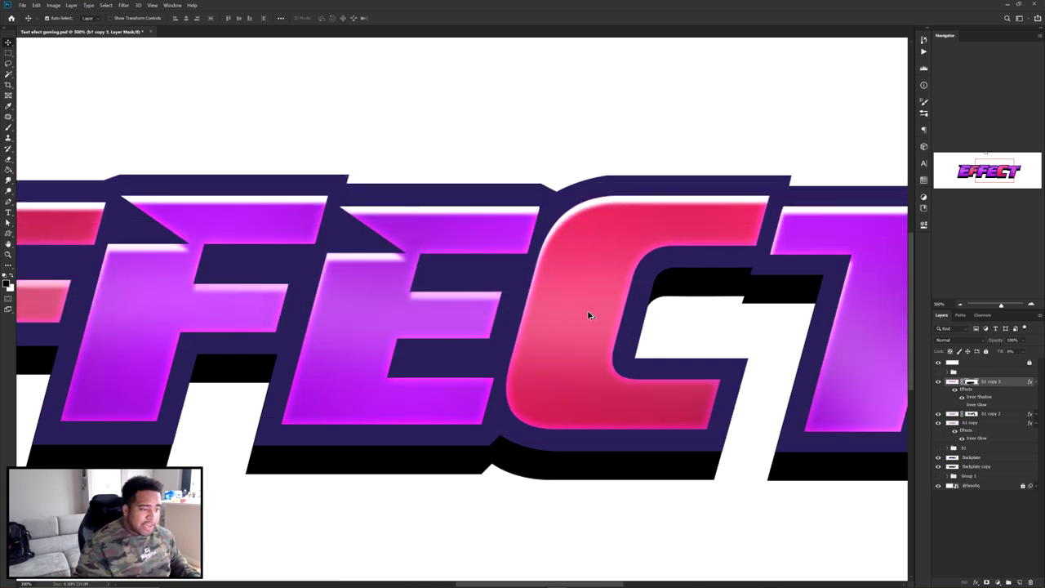
{"action": "key", "text": "ctrl+z"}
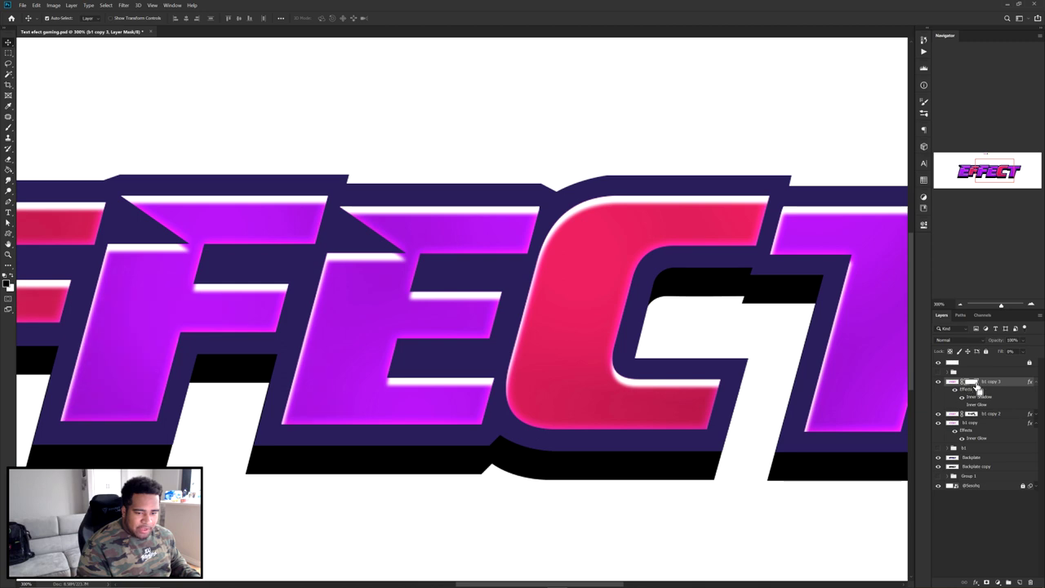
{"action": "key", "text": "ctrl+1"}
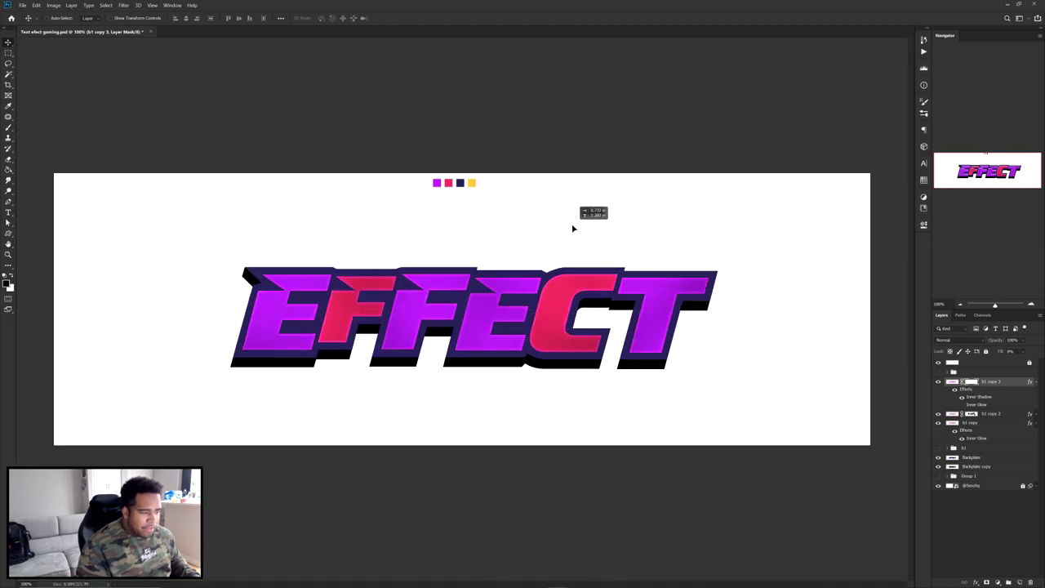
Convert the b1 copy 3 layer to a Smart Object and rasterize it.
{"action": "right_click", "coordinate": [1007, 382]}
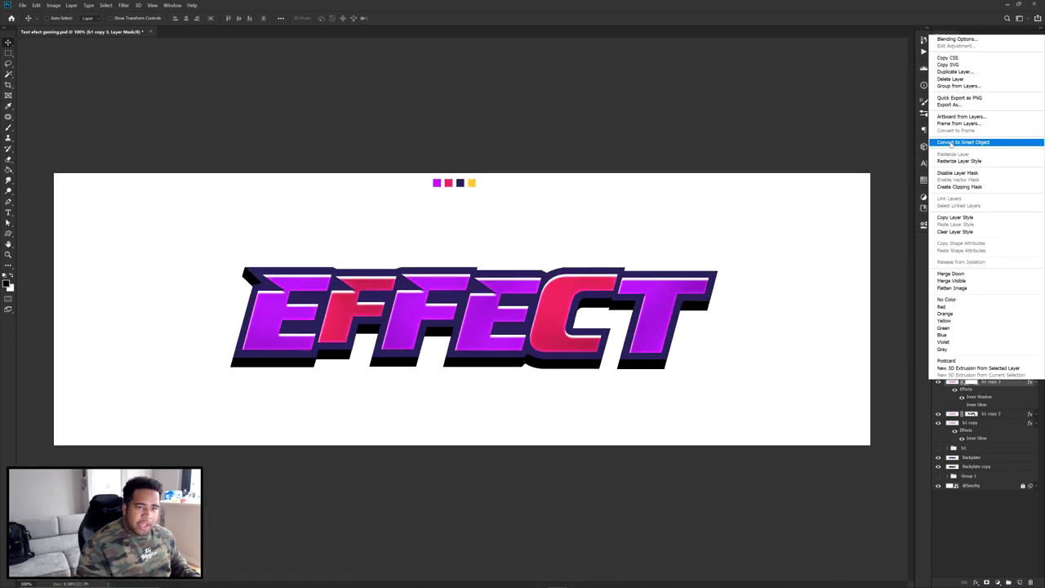
{"action": "left_click", "coordinate": [951, 143]}
{"action": "right_click", "coordinate": [986, 383]}
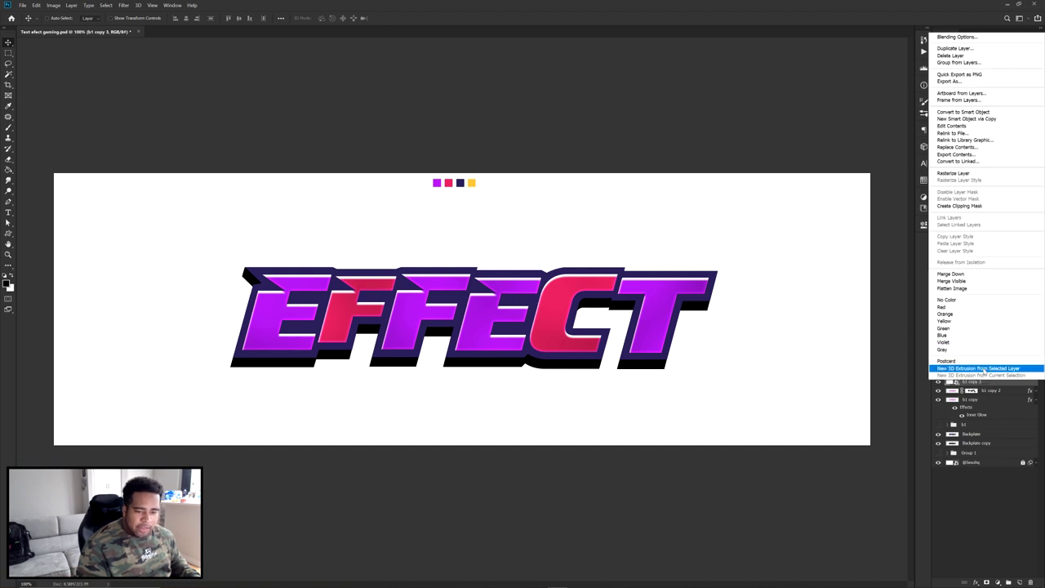
{"action": "left_click", "coordinate": [971, 174]}
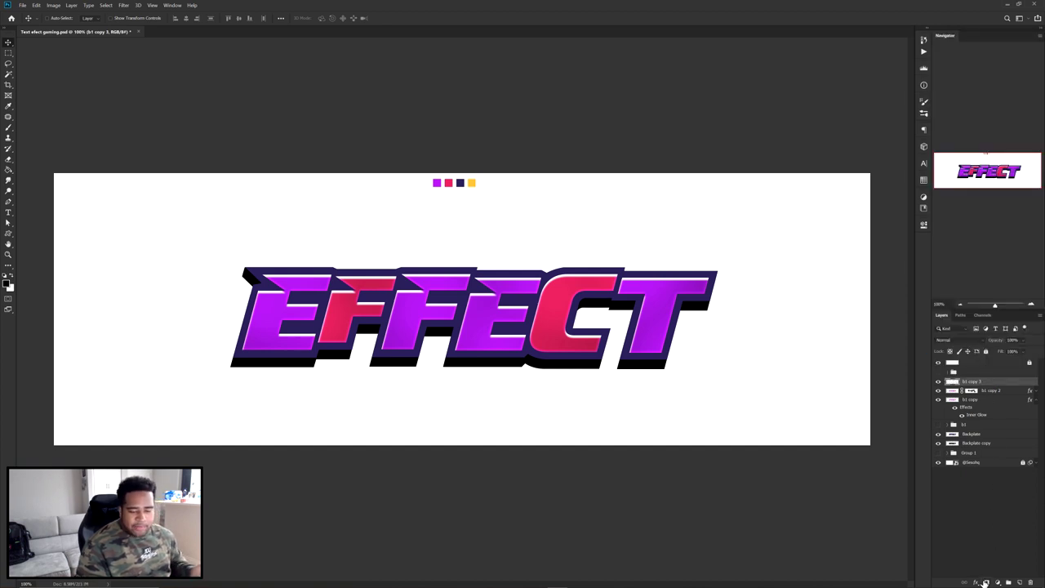
Mask the rasterized b1 copy 3 layer and brush out the highlights along the lower part of the letters in black.
{"action": "left_click", "coordinate": [987, 582]}
{"action": "key", "text": "b"}
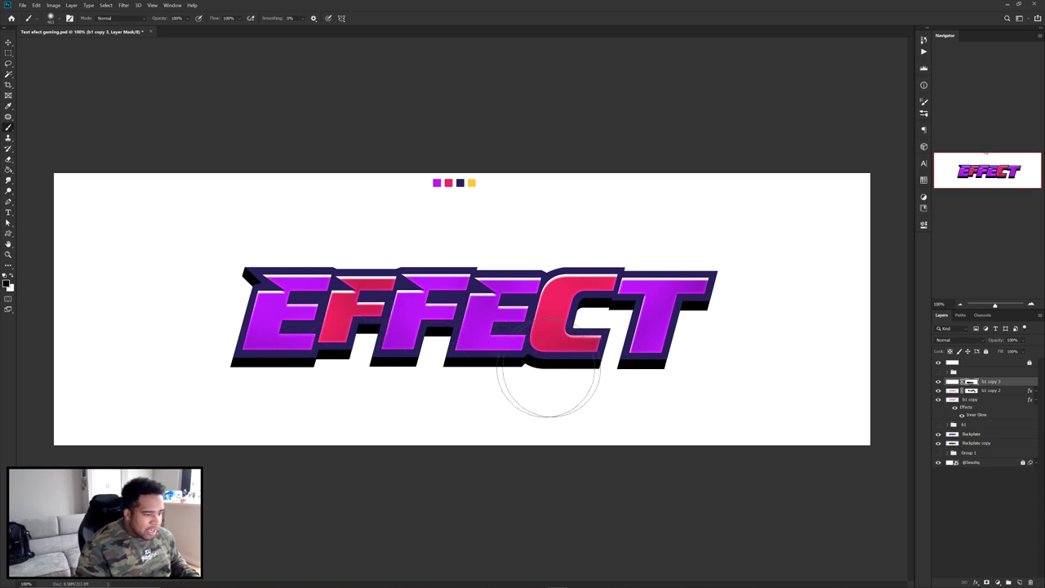
{"action": "key", "text": "v"}
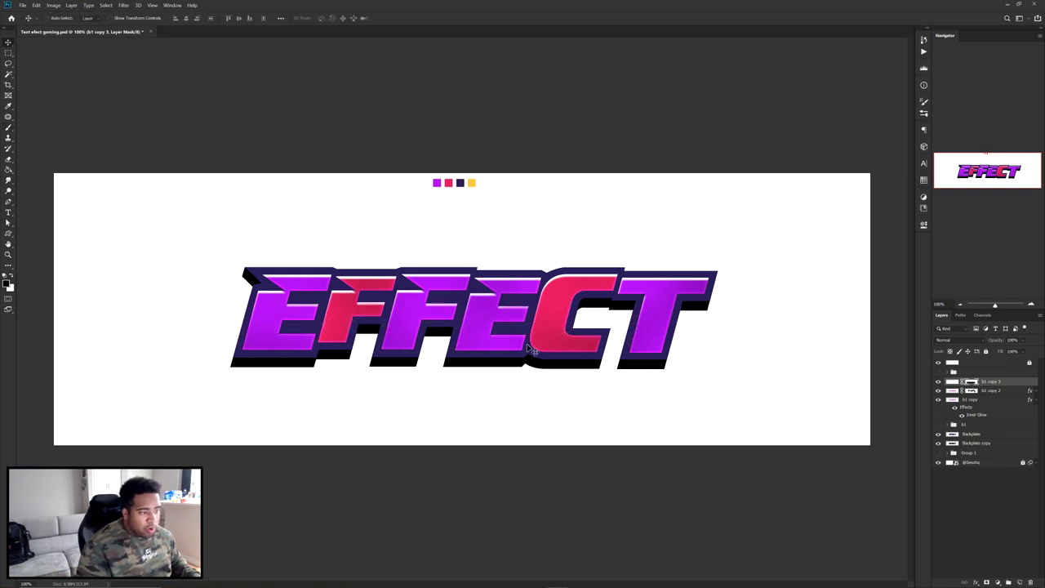
{"action": "scroll", "coordinate": [504, 356], "scroll_direction": "up", "scroll_amount": 3}
{"action": "scroll", "coordinate": [507, 351], "scroll_direction": "down", "scroll_amount": 3}
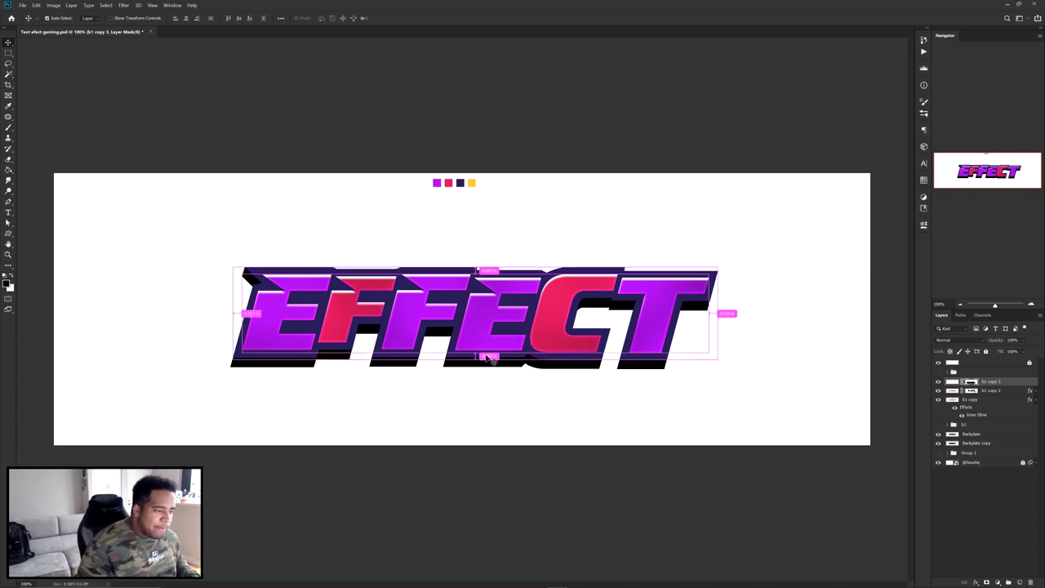
Add a black Multiply Satin effect at 15% opacity to the Backplate layer.
{"action": "left_click_drag", "start_coordinate": [434, 359], "coordinate": [434, 289]}
{"action": "key", "text": "ctrl+z"}
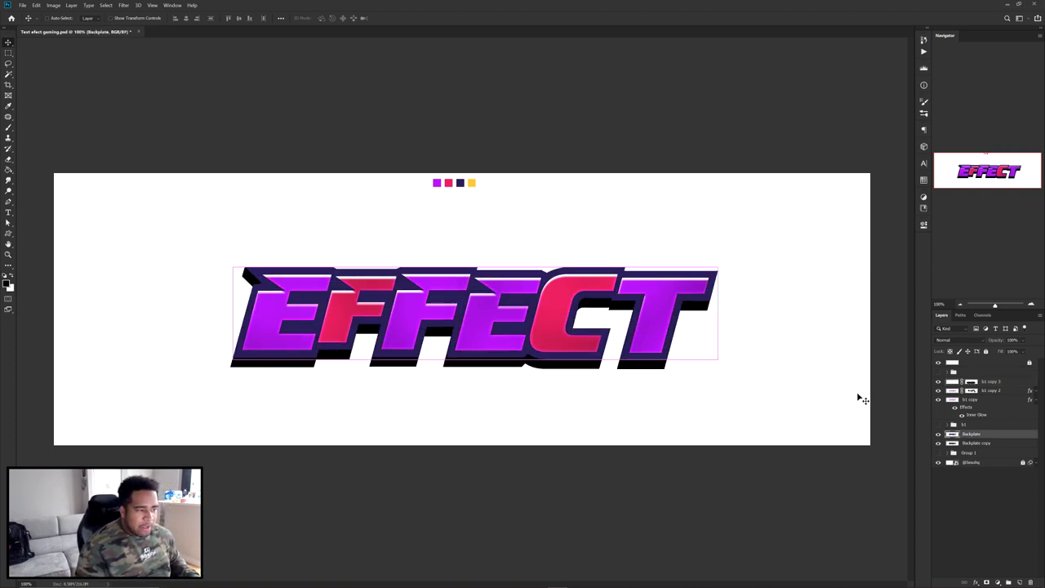
{"action": "double_click", "coordinate": [997, 439]}
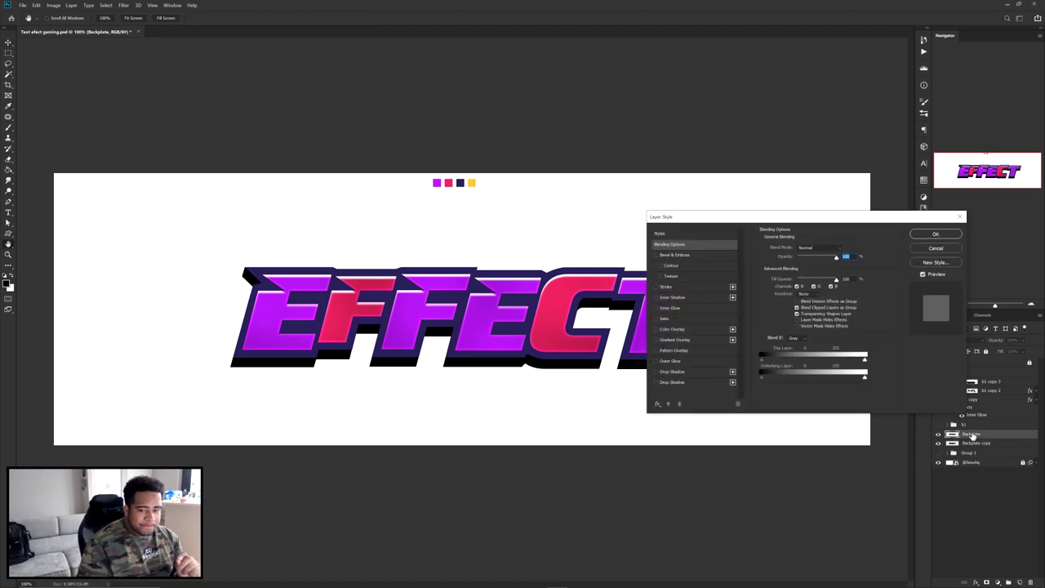
{"action": "left_click", "coordinate": [658, 318]}
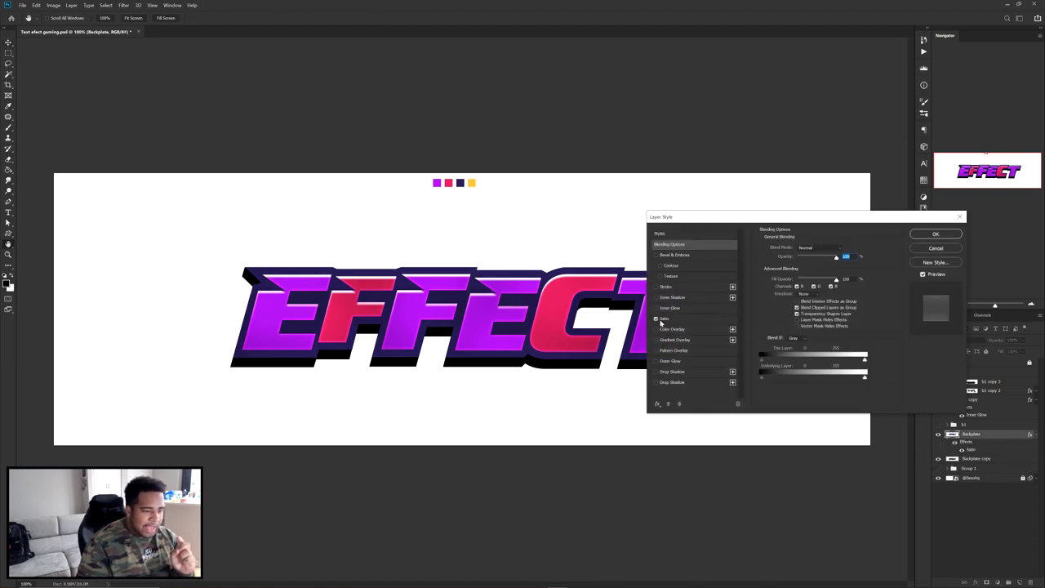
{"action": "left_click", "coordinate": [667, 319]}
{"action": "left_click", "coordinate": [838, 258]}
{"action": "type", "text": "15"}
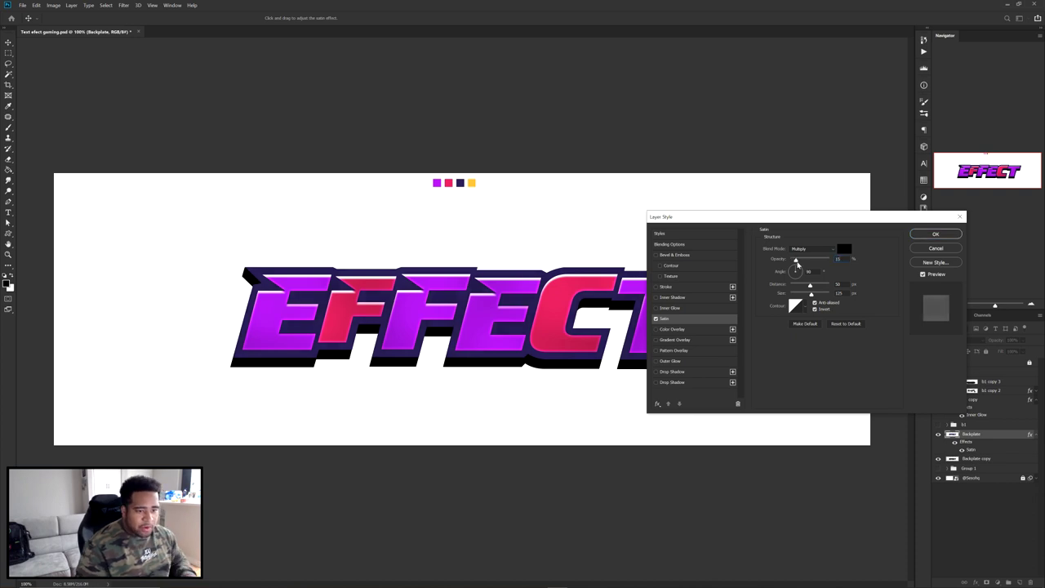
{"action": "key", "text": "Return"}
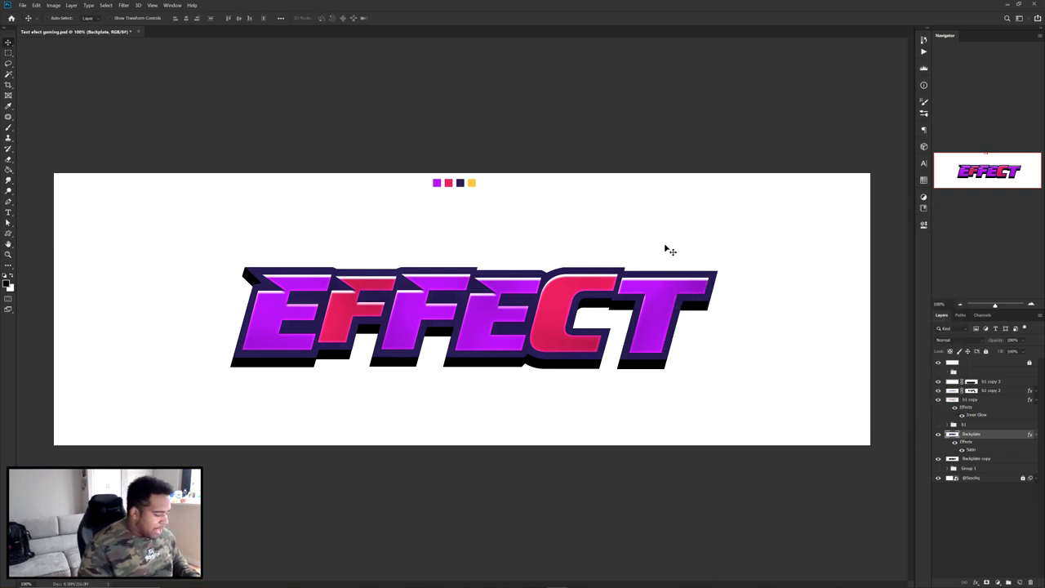
Compare the lettering with the finished "GAMING TEXT EFFECT" reference group by showing and hiding it.
{"action": "left_click", "coordinate": [938, 372]}
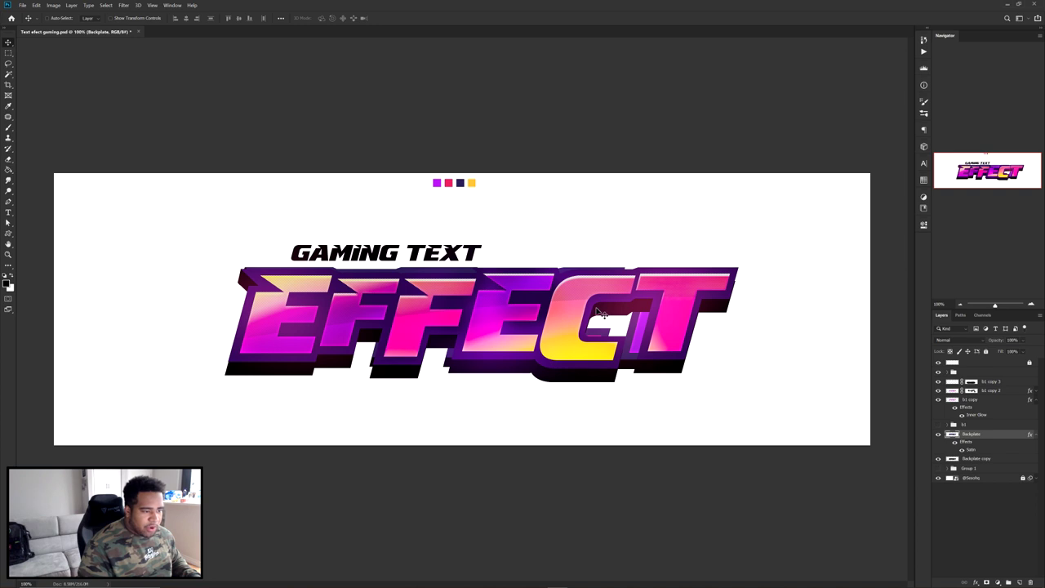
{"action": "left_click", "coordinate": [938, 373]}
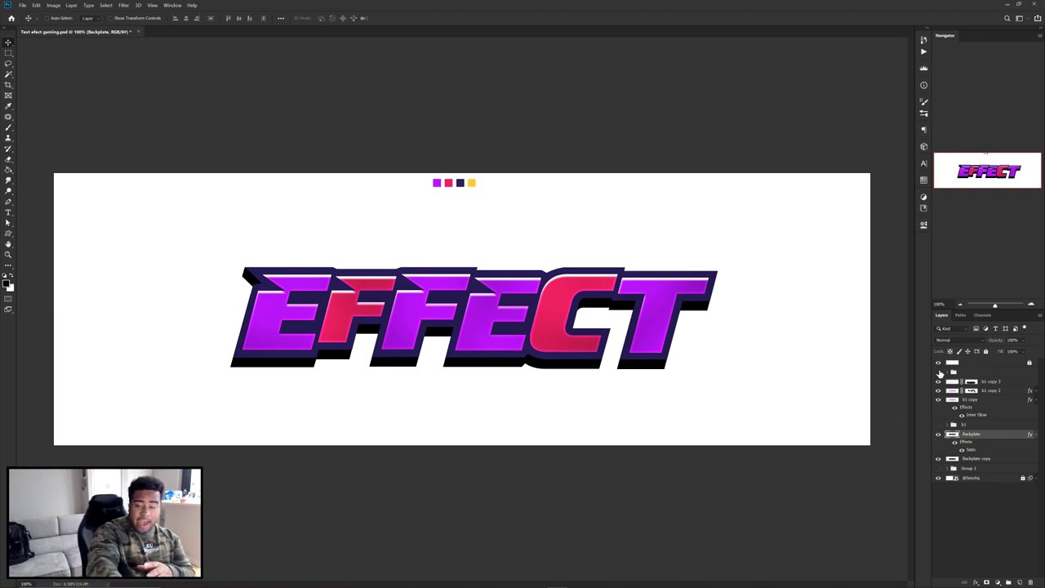
{"action": "left_click", "coordinate": [980, 384]}
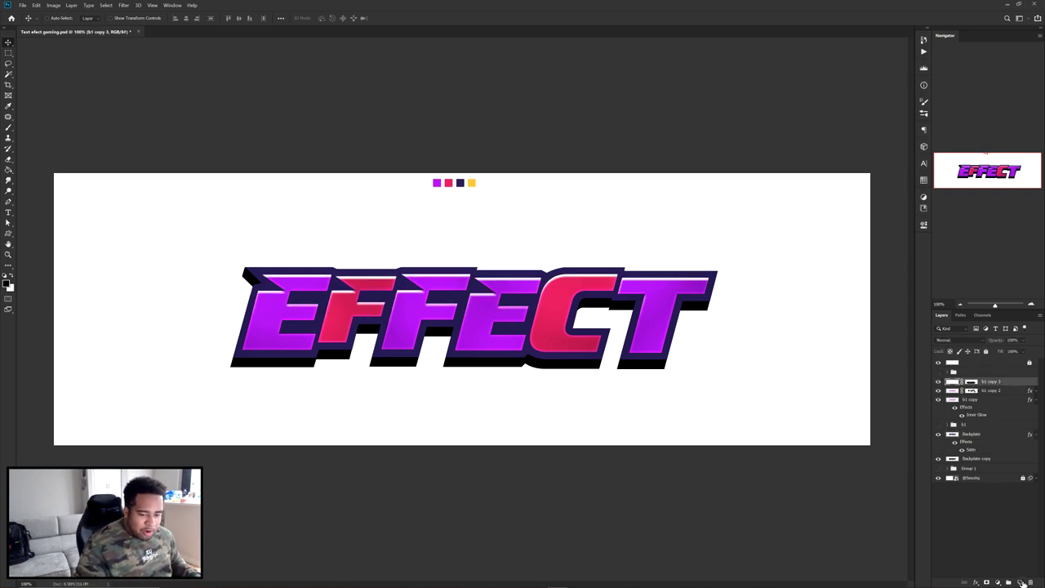
{"action": "left_click", "coordinate": [1020, 582]}
{"action": "key", "text": "ctrl+e"}
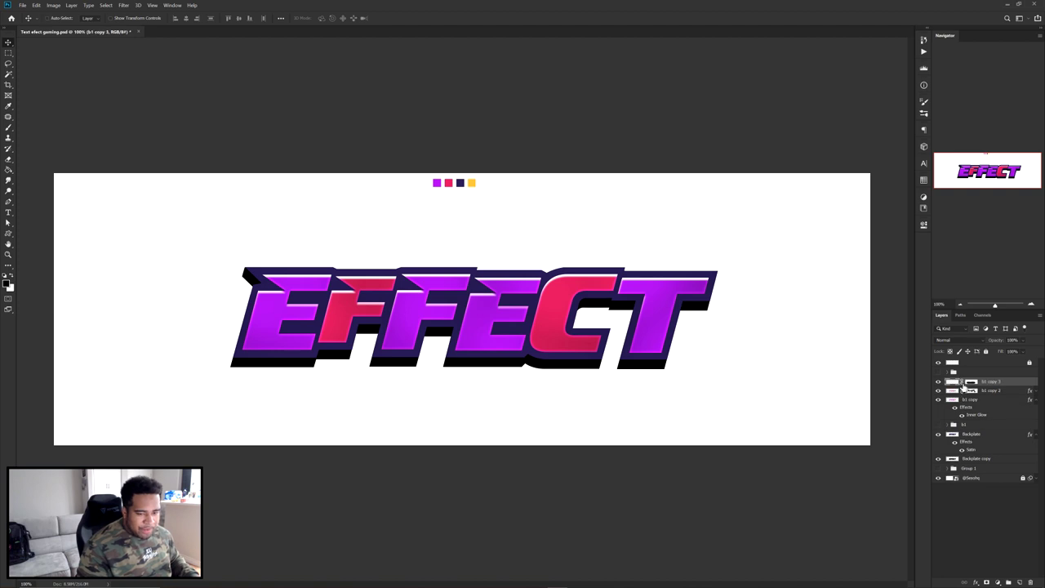
Group the b1 copy, b1 copy 2 and b1 copy 3 layers.
{"action": "left_click", "coordinate": [979, 402], "text": "shift"}
{"action": "left_click_drag", "start_coordinate": [662, 319], "coordinate": [635, 259]}
{"action": "key", "text": "ctrl+z"}
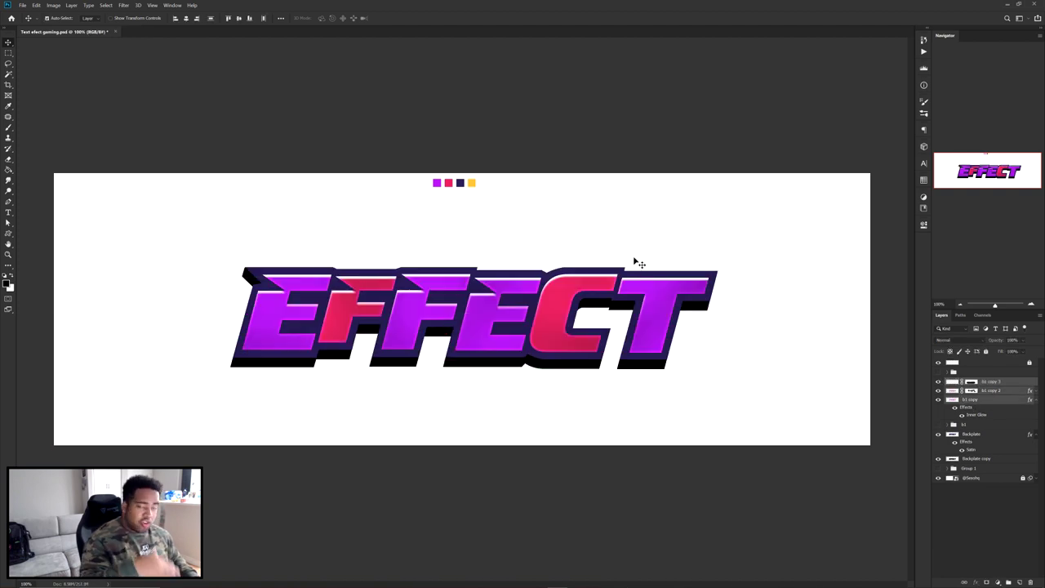
{"action": "key", "text": "ctrl+g"}
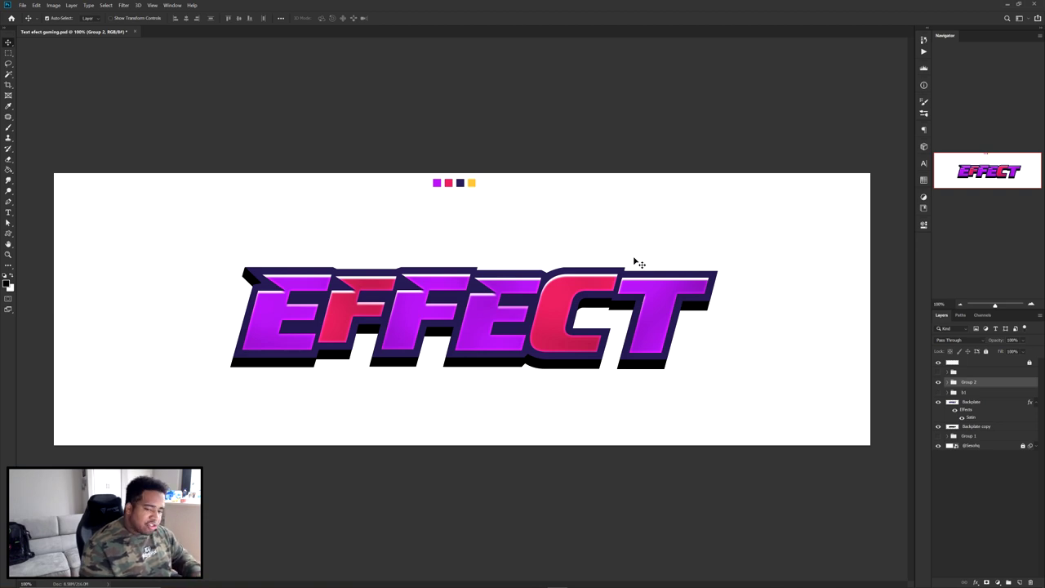
Duplicate the lettering group, and rename the original group b2 and hide it.
{"action": "key", "text": "ctrl+j"}
{"action": "double_click", "coordinate": [970, 392]}
{"action": "type", "text": "b2"}
{"action": "key", "text": "Return"}
{"action": "left_click", "coordinate": [970, 383]}
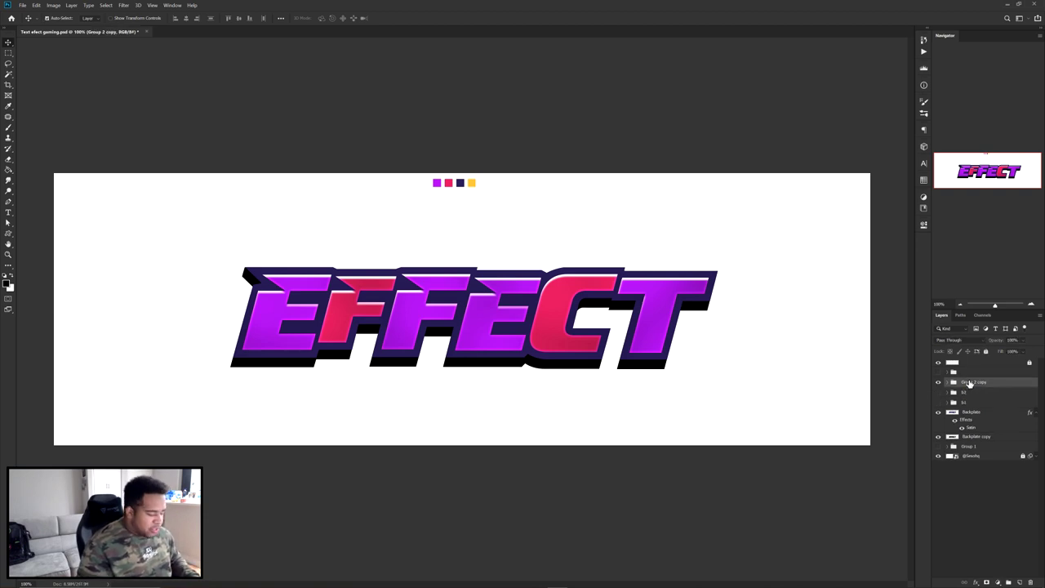
Merge the duplicated lettering group into a single layer and rename it Text.
{"action": "key", "text": "ctrl+e"}
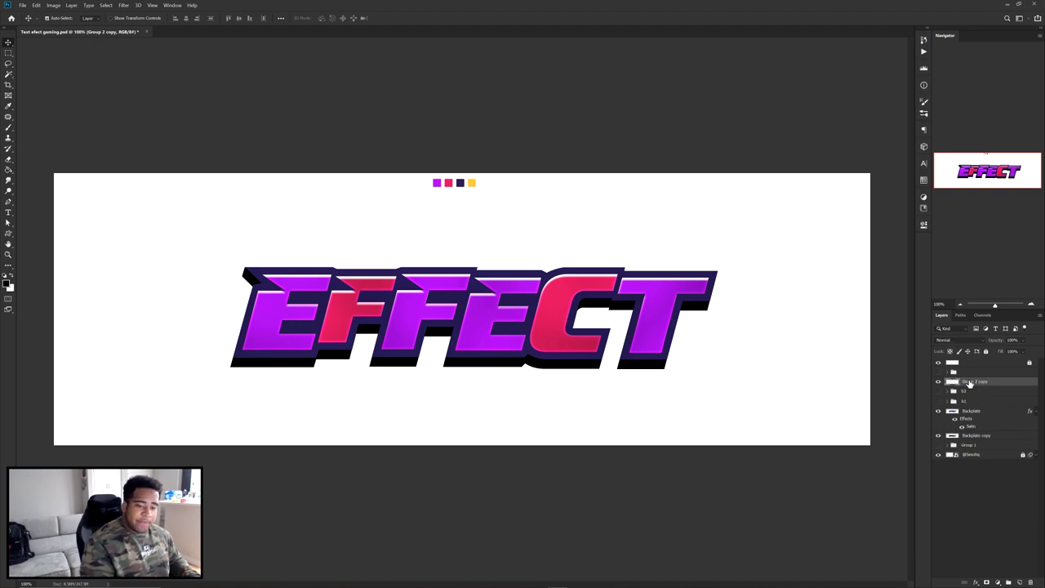
{"action": "double_click", "coordinate": [970, 383]}
{"action": "type", "text": "b3"}
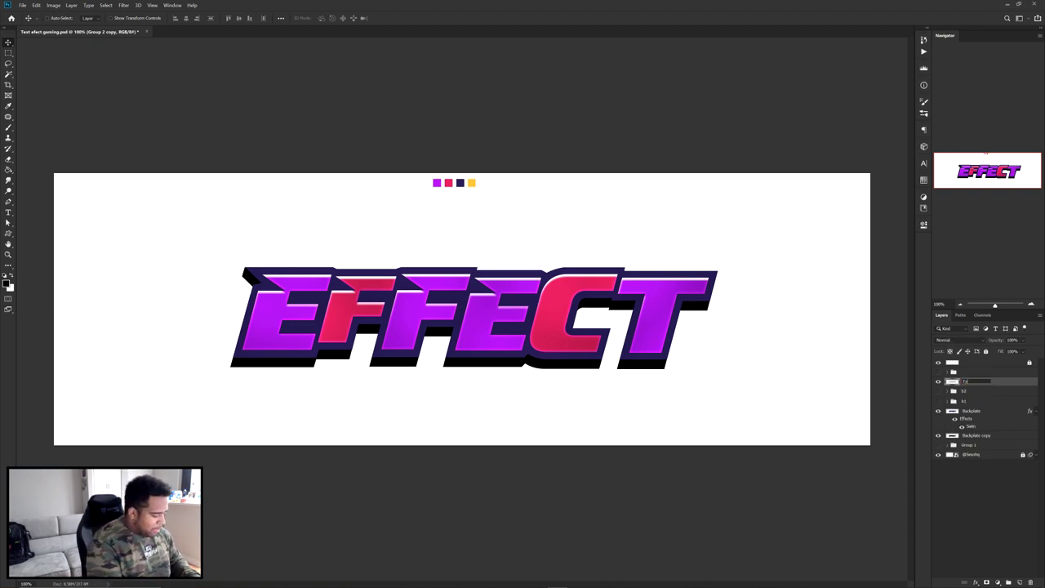
{"action": "key", "text": "Return"}
{"action": "mouse_move", "coordinate": [603, 338]}
{"action": "left_mouse_down"}
{"action": "mouse_move", "coordinate": [666, 259]}
{"action": "mouse_move", "coordinate": [603, 338]}
{"action": "left_mouse_up"}
{"action": "scroll", "coordinate": [486, 325], "scroll_direction": "up", "scroll_amount": 1}
{"action": "key", "text": "ctrl+minus"}
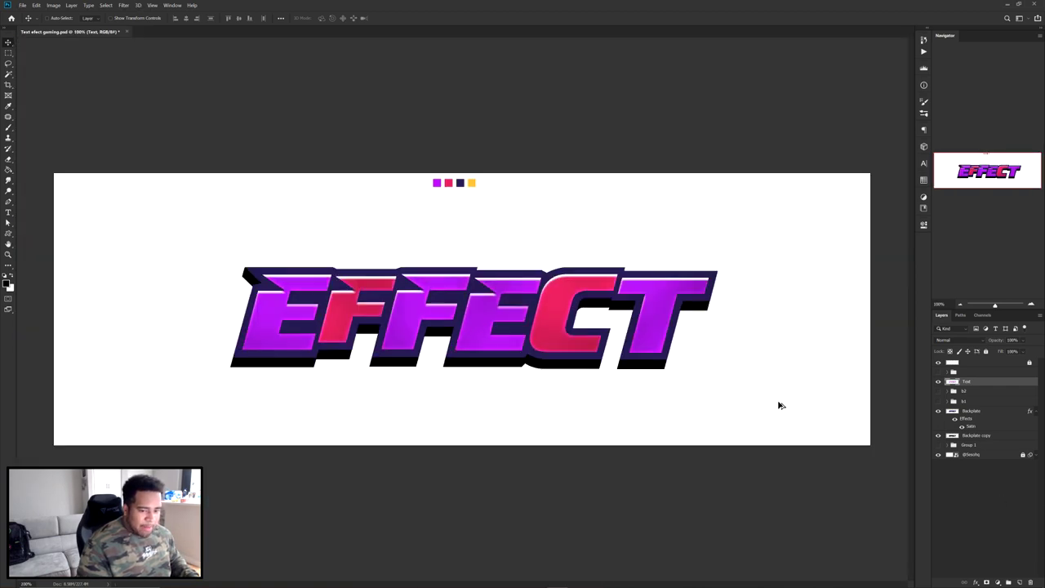
Create a new layer above Text and clip it to the Text layer.
{"action": "left_click", "coordinate": [1020, 581]}
{"action": "right_click", "coordinate": [988, 386]}
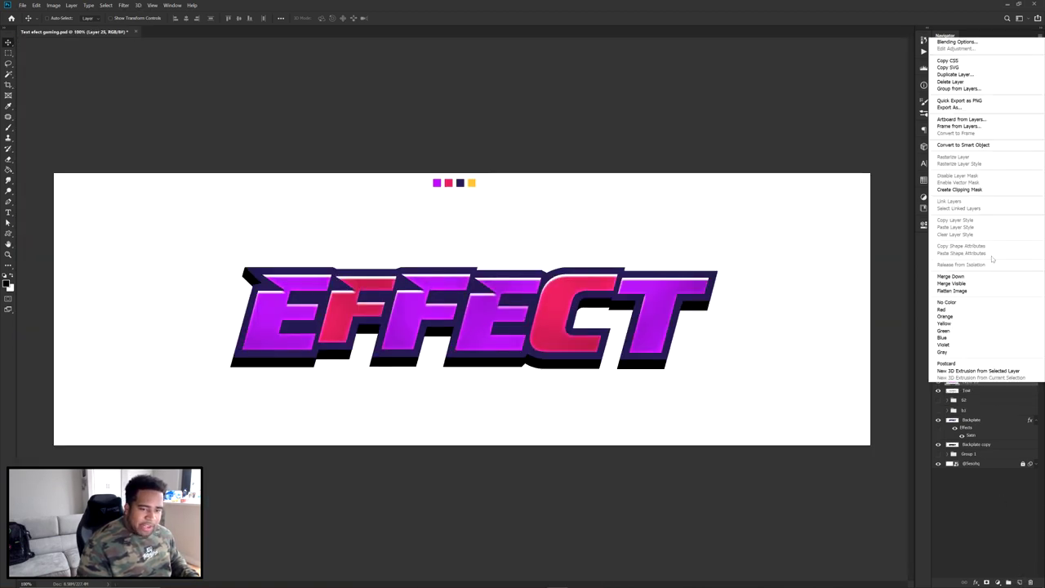
{"action": "left_click", "coordinate": [970, 190]}
Draw a closed Pen path around the upper half of the lettering, with a slightly slanted lower edge across all the letters.
{"action": "key", "text": "p"}
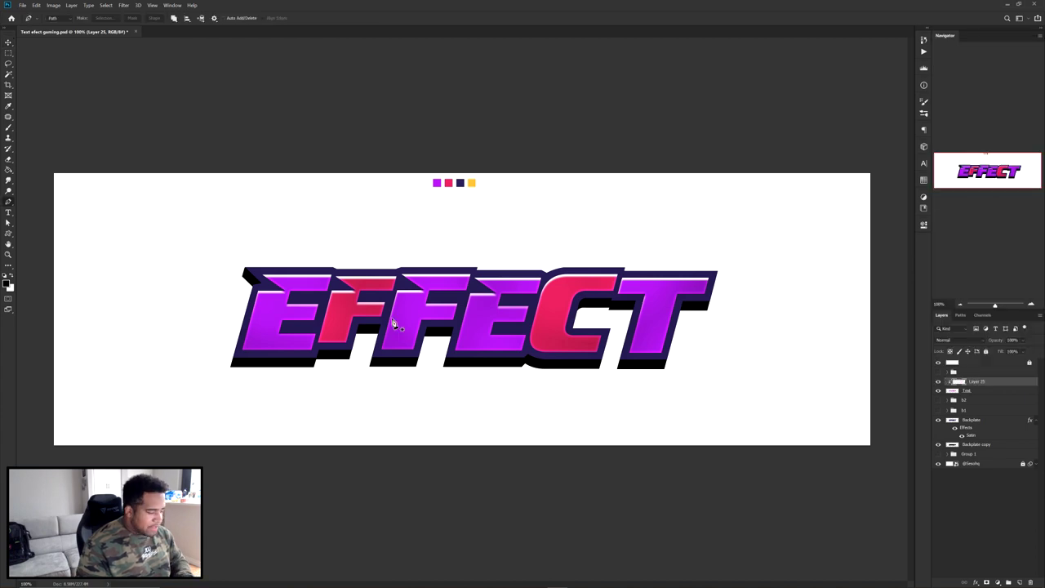
{"action": "left_click", "coordinate": [219, 328]}
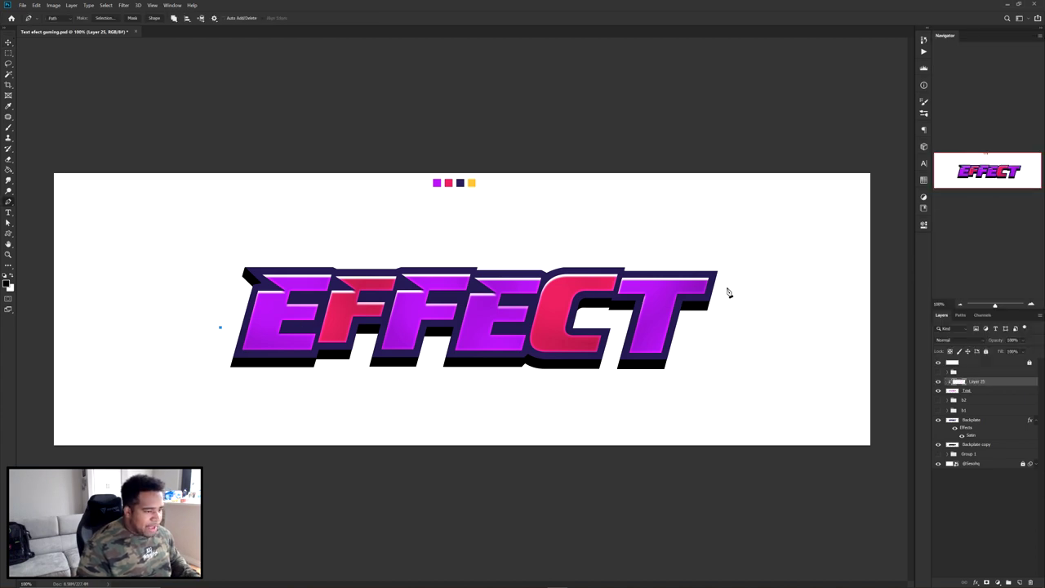
{"action": "left_click", "coordinate": [785, 304]}
{"action": "left_click", "coordinate": [733, 239]}
{"action": "left_click_drag", "start_coordinate": [198, 253], "coordinate": [200, 268]}
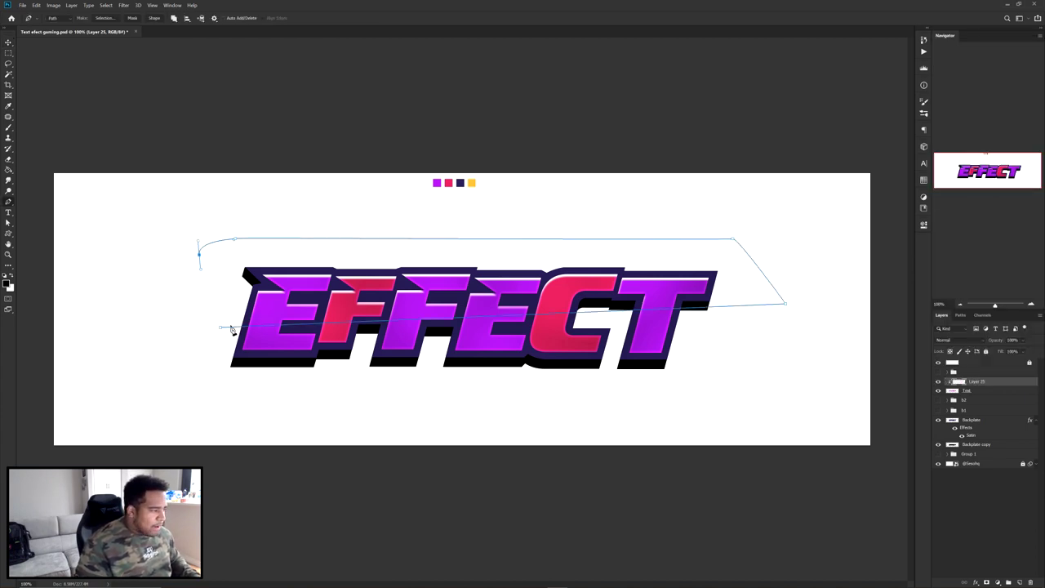
{"action": "left_click", "coordinate": [220, 327]}
Fill the path around the lettering's upper half with the yellow-orange colour on the clipped layer and delete the path.
{"action": "right_click", "coordinate": [316, 276]}
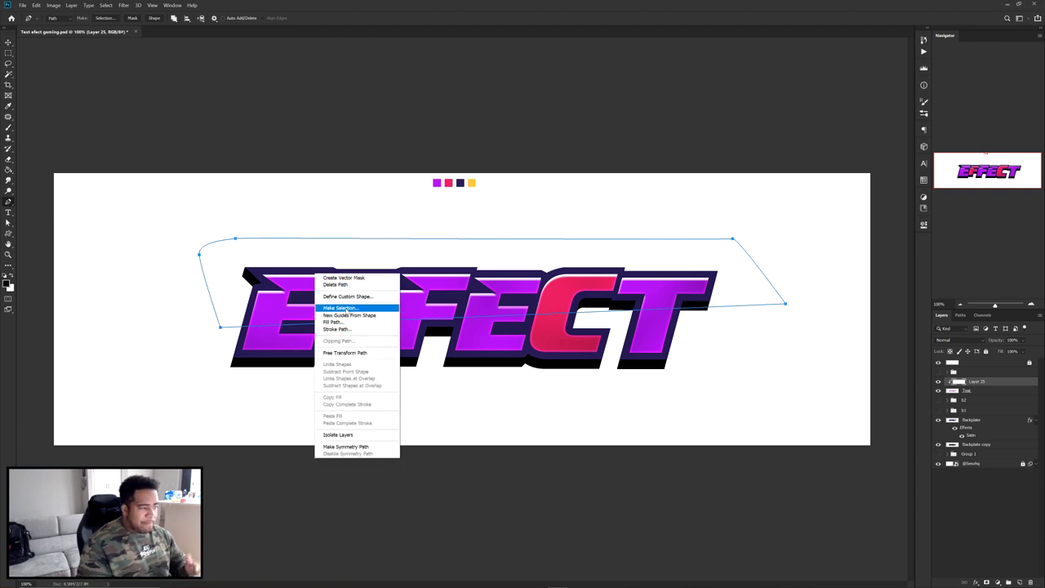
{"action": "left_click", "coordinate": [333, 321]}
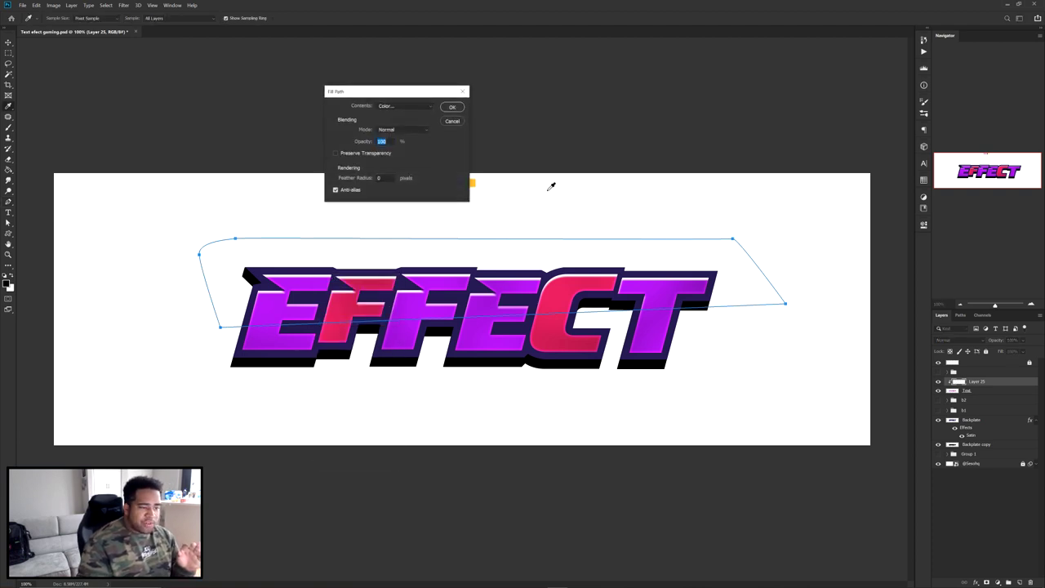
{"action": "left_click", "coordinate": [451, 107]}
{"action": "right_click", "coordinate": [513, 205]}
{"action": "left_click", "coordinate": [531, 211]}
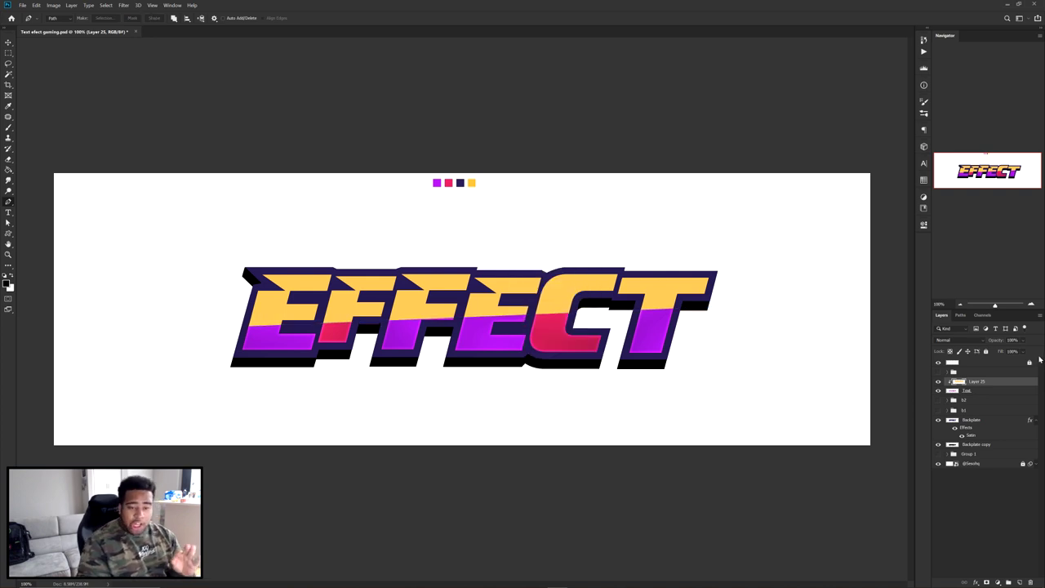
Set the filled layer's fill to 0% and add a Pattern Overlay from the pattern library.
{"action": "left_click_drag", "start_coordinate": [1000, 362], "coordinate": [989, 380]}
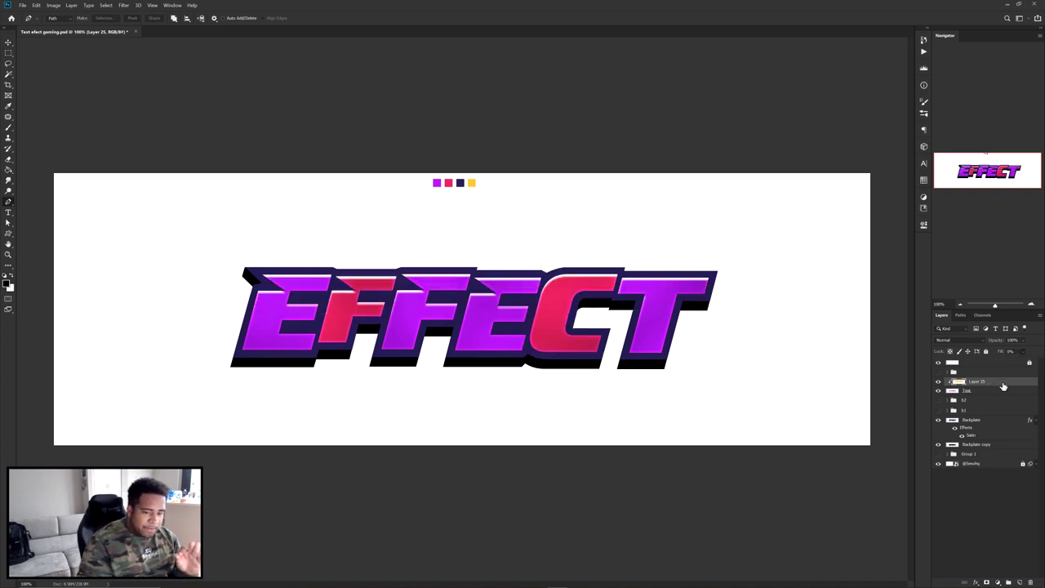
{"action": "double_click", "coordinate": [1003, 386]}
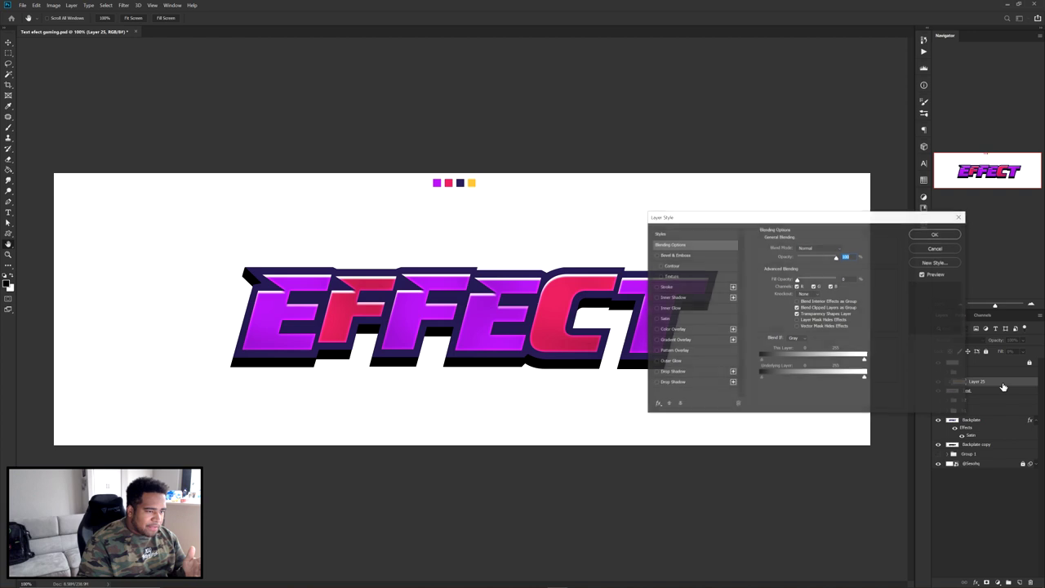
{"action": "left_click", "coordinate": [674, 350]}
{"action": "left_click_drag", "start_coordinate": [810, 293], "coordinate": [811, 292]}
{"action": "left_click", "coordinate": [814, 275]}
{"action": "left_click", "coordinate": [805, 327]}
{"action": "left_click", "coordinate": [799, 328]}
{"action": "left_click", "coordinate": [796, 320]}
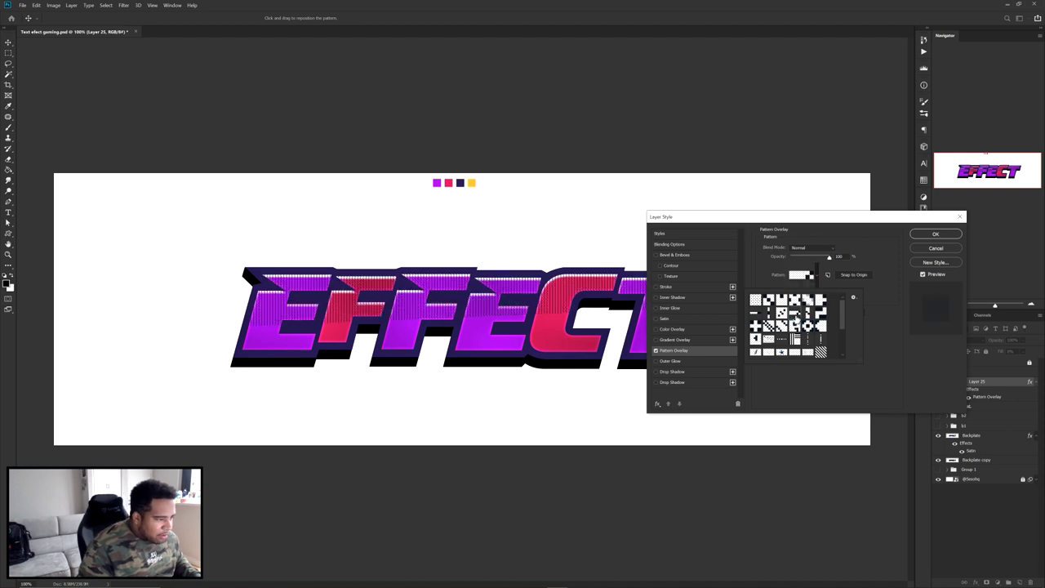
Try out various other patterns from the library for the Pattern Overlay.
{"action": "left_click", "coordinate": [768, 318]}
{"action": "left_click", "coordinate": [755, 326]}
{"action": "left_click", "coordinate": [766, 338]}
{"action": "left_click", "coordinate": [767, 342]}
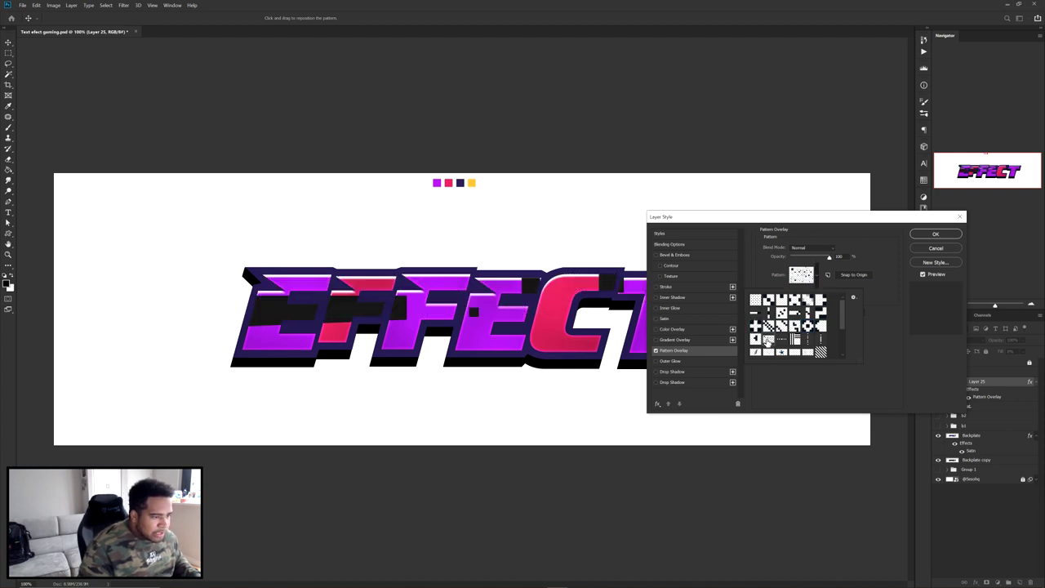
{"action": "left_click", "coordinate": [772, 349]}
{"action": "left_click", "coordinate": [800, 352]}
{"action": "left_click", "coordinate": [818, 317]}
{"action": "left_click", "coordinate": [807, 314]}
{"action": "left_click", "coordinate": [791, 315]}
{"action": "left_click", "coordinate": [784, 315]}
{"action": "left_click", "coordinate": [771, 314]}
{"action": "left_click", "coordinate": [780, 301]}
{"action": "left_click", "coordinate": [791, 305]}
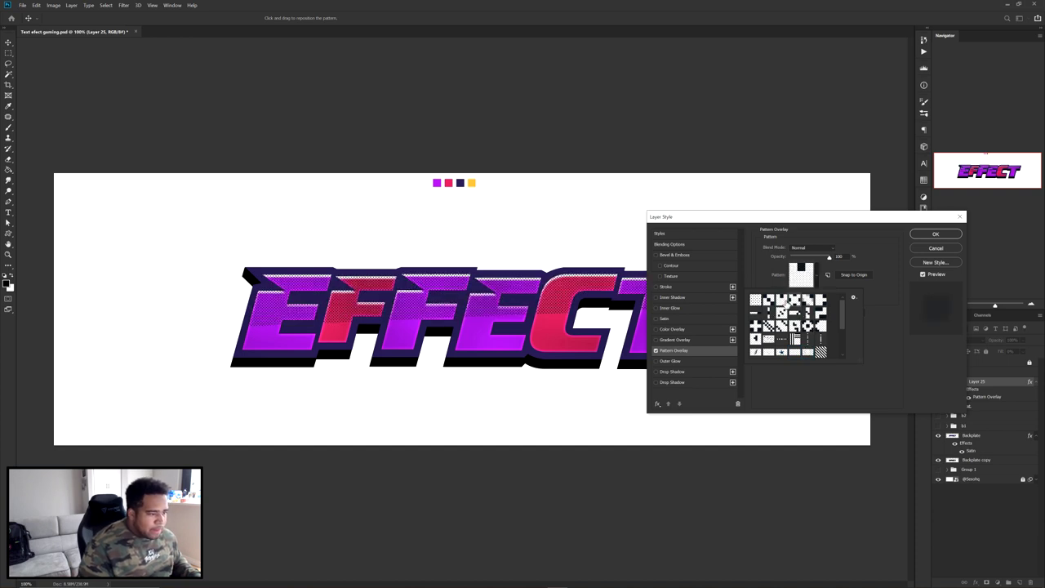
Choose the fine square-dot grid pattern for the overlay, apply it and rasterize the layer style.
{"action": "left_click", "coordinate": [784, 301]}
{"action": "left_click", "coordinate": [794, 302]}
{"action": "left_click", "coordinate": [804, 301]}
{"action": "left_click", "coordinate": [813, 302]}
{"action": "left_click", "coordinate": [778, 301]}
{"action": "left_click", "coordinate": [769, 301]}
{"action": "left_click", "coordinate": [782, 303]}
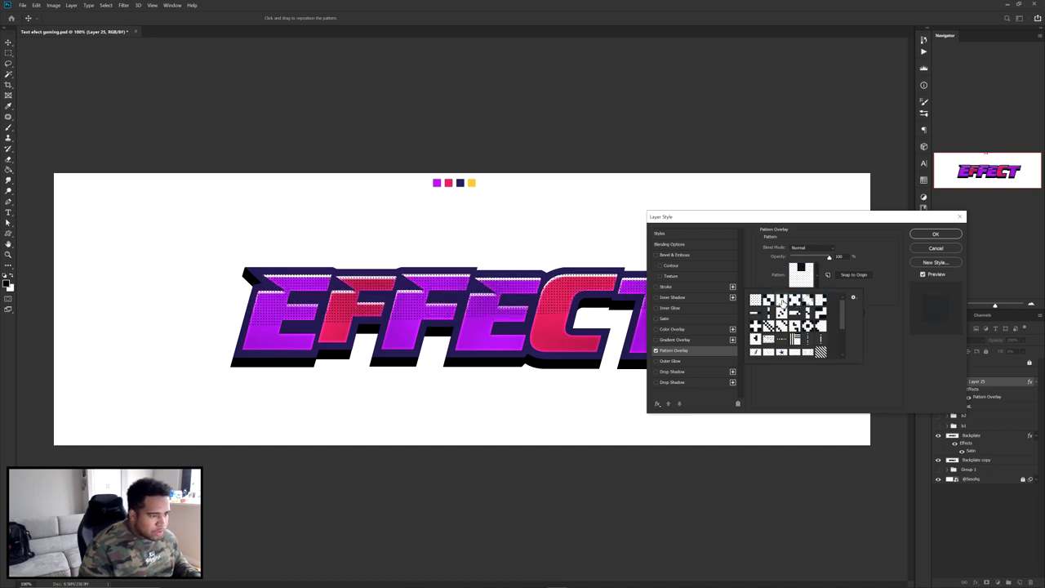
{"action": "left_click", "coordinate": [927, 243]}
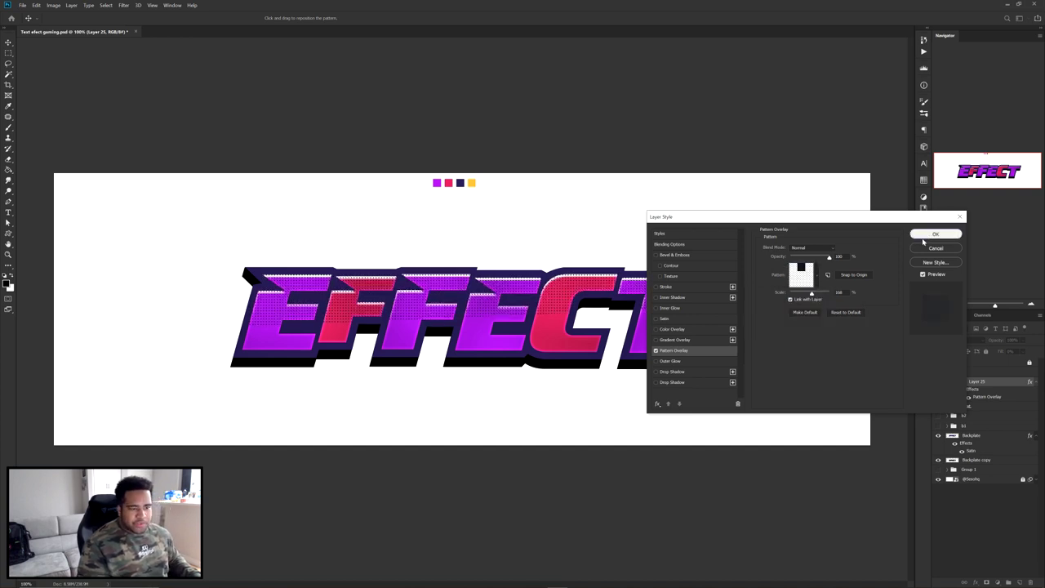
{"action": "left_click", "coordinate": [936, 234]}
{"action": "scroll", "coordinate": [471, 327], "scroll_direction": "up", "scroll_amount": 2}
{"action": "scroll", "coordinate": [567, 326], "scroll_direction": "down", "scroll_amount": 2}
{"action": "key", "text": "p"}
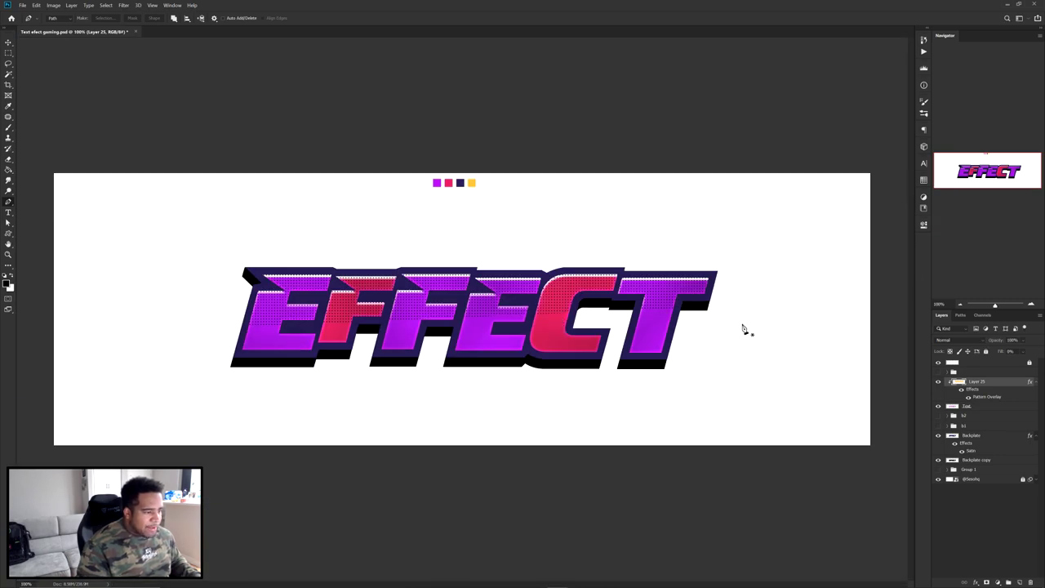
{"action": "right_click", "coordinate": [1004, 387]}
{"action": "left_click", "coordinate": [958, 164]}
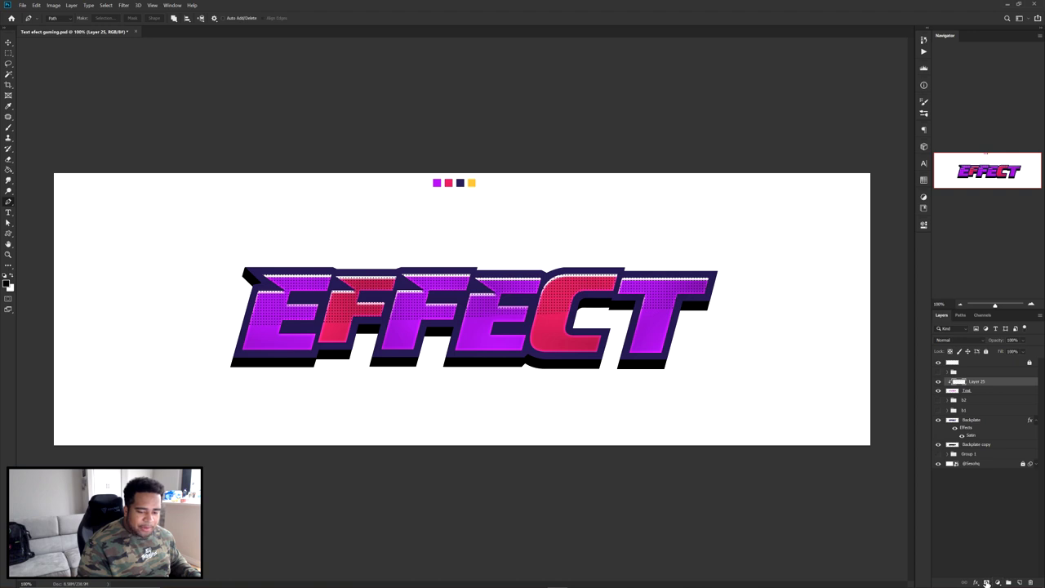
Add a layer mask to the pattern layer and fade out the pattern's lower edge with a large soft black brush.
{"action": "left_click", "coordinate": [986, 582]}
{"action": "key", "text": "b"}
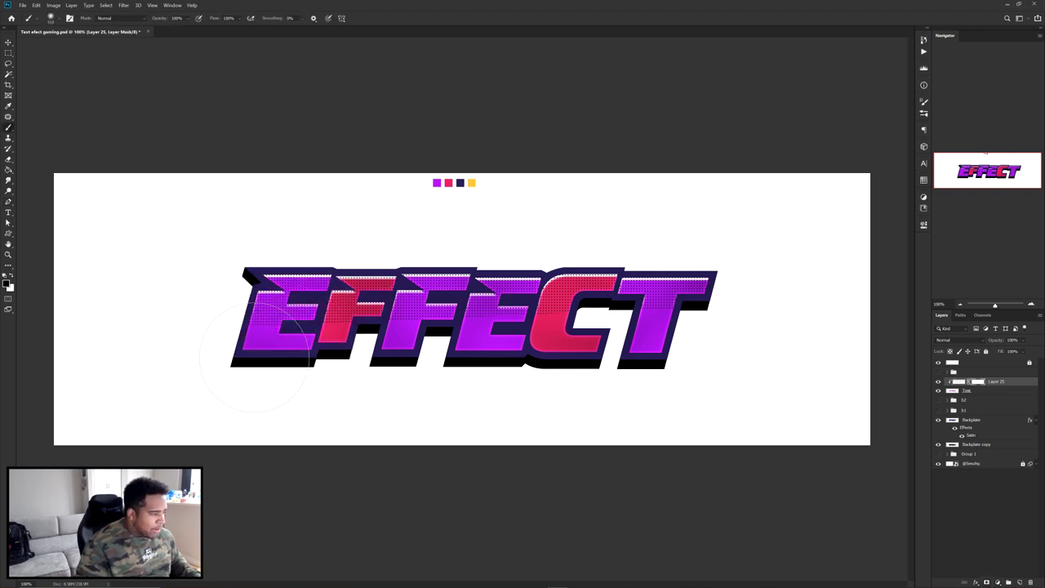
{"action": "mouse_move", "coordinate": [222, 374]}
{"action": "left_mouse_down"}
{"action": "mouse_move", "coordinate": [315, 373]}
{"action": "mouse_move", "coordinate": [376, 358]}
{"action": "mouse_move", "coordinate": [383, 371]}
{"action": "mouse_move", "coordinate": [364, 357]}
{"action": "mouse_move", "coordinate": [708, 350]}
{"action": "mouse_move", "coordinate": [629, 360]}
{"action": "left_mouse_up"}
{"action": "key", "text": "v"}
{"action": "key", "text": "ctrl+minus"}
{"action": "key", "text": "ctrl+minus"}
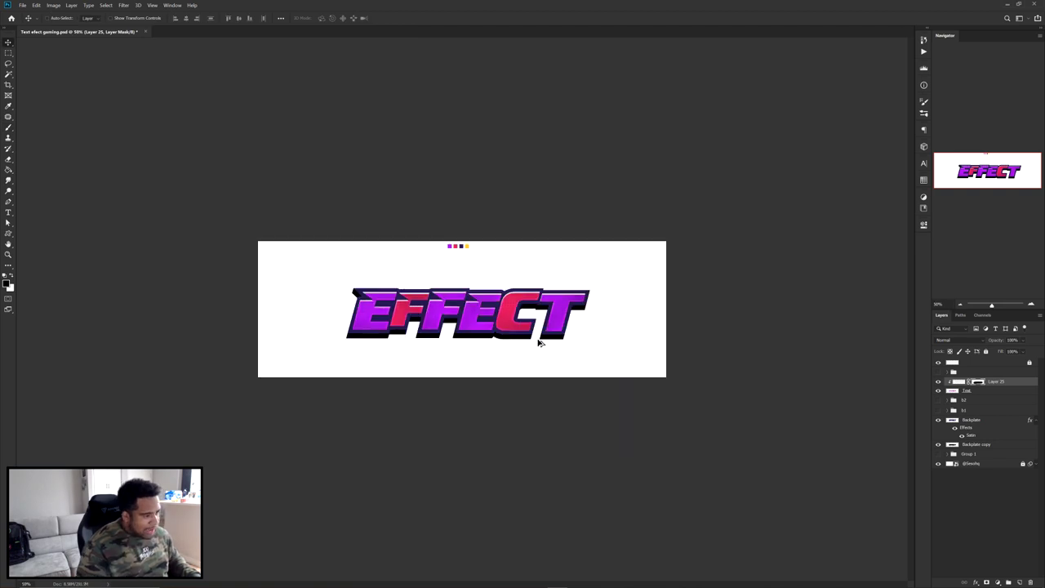
{"action": "key", "text": "ctrl+plus"}
{"action": "key", "text": "ctrl+plus"}
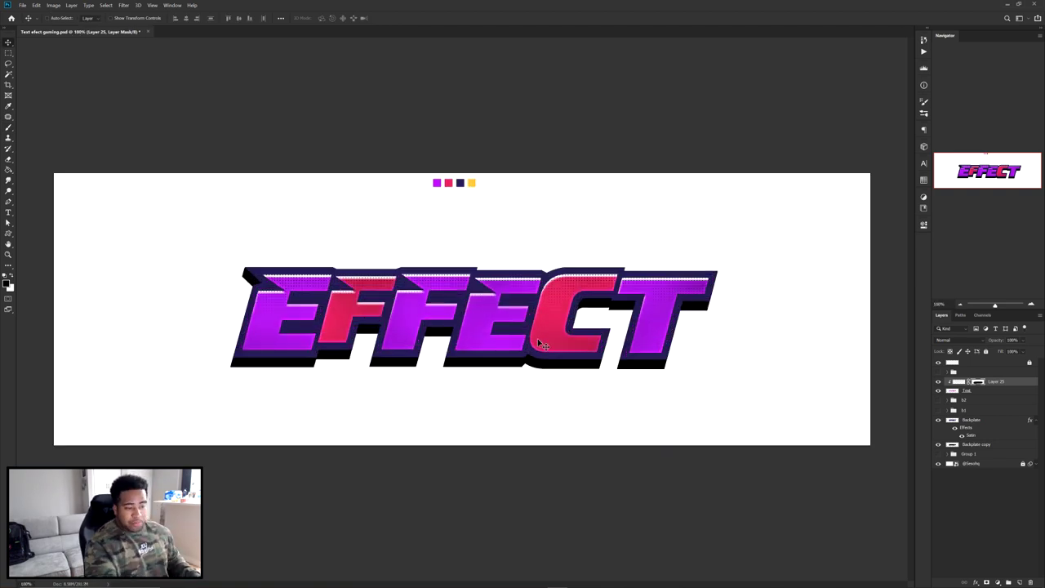
Create a new layer above the pattern layer and clip it to the Text layer.
{"action": "left_click", "coordinate": [959, 382]}
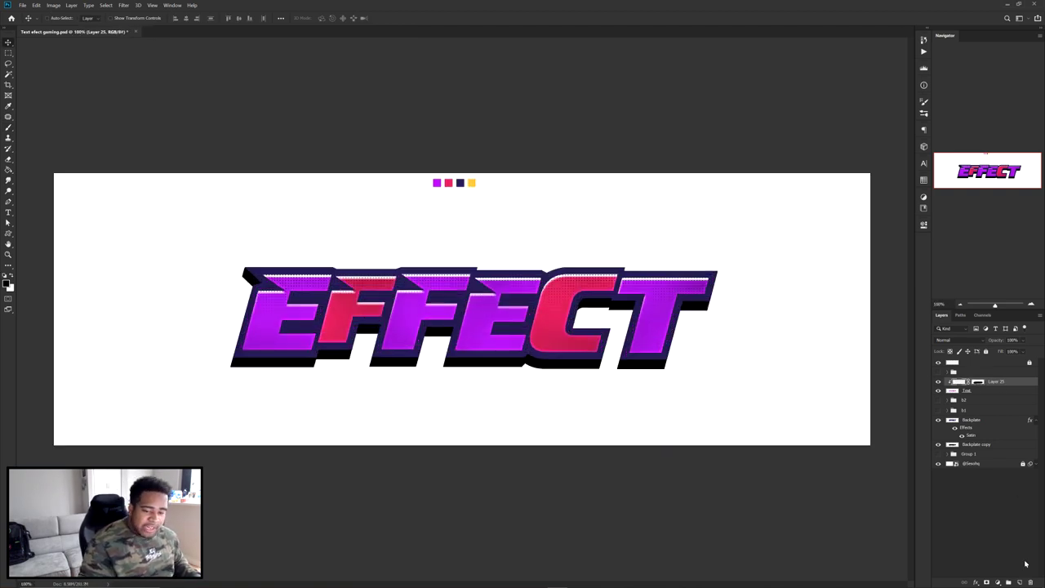
{"action": "left_click", "coordinate": [1020, 582]}
{"action": "left_click", "coordinate": [991, 386], "text": "alt"}
{"action": "left_click", "coordinate": [937, 382]}
{"action": "left_click", "coordinate": [938, 382]}
Set the foreground colour to yellow #ffed2a and try soft brush strokes over the upper part of the first letters.
{"action": "left_click", "coordinate": [8, 279]}
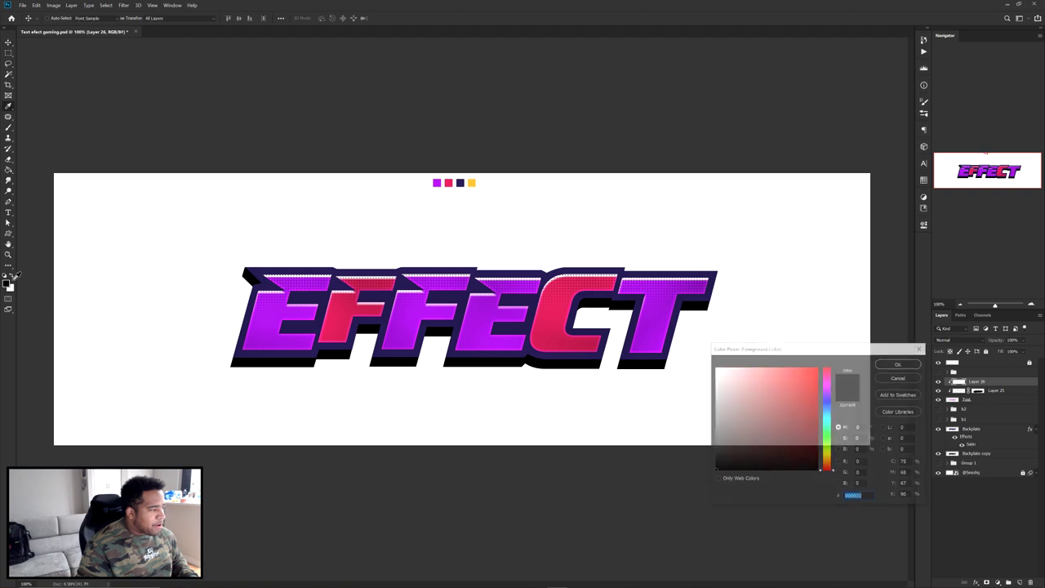
{"action": "left_click", "coordinate": [827, 456]}
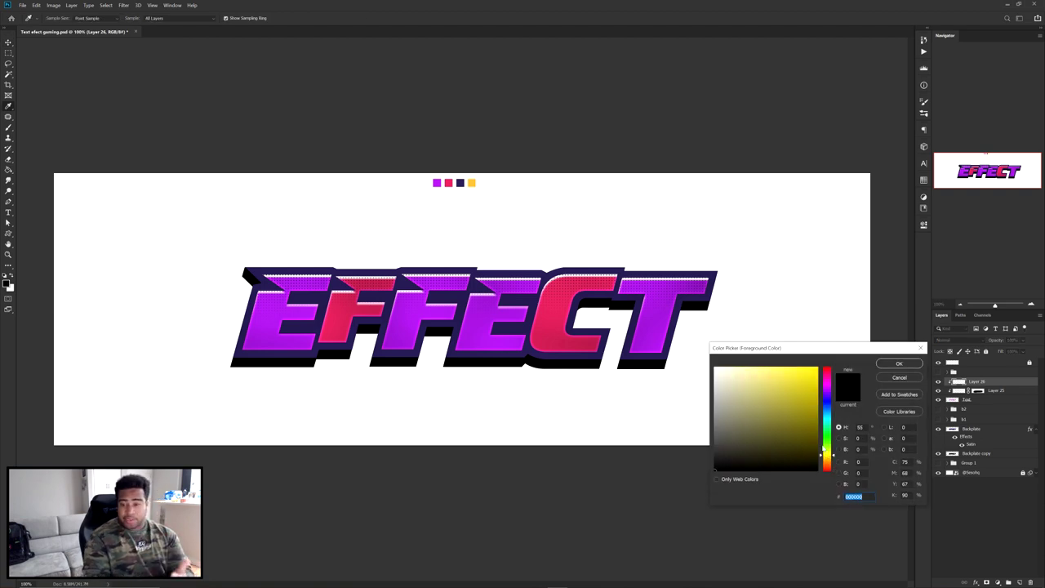
{"action": "left_click", "coordinate": [801, 368]}
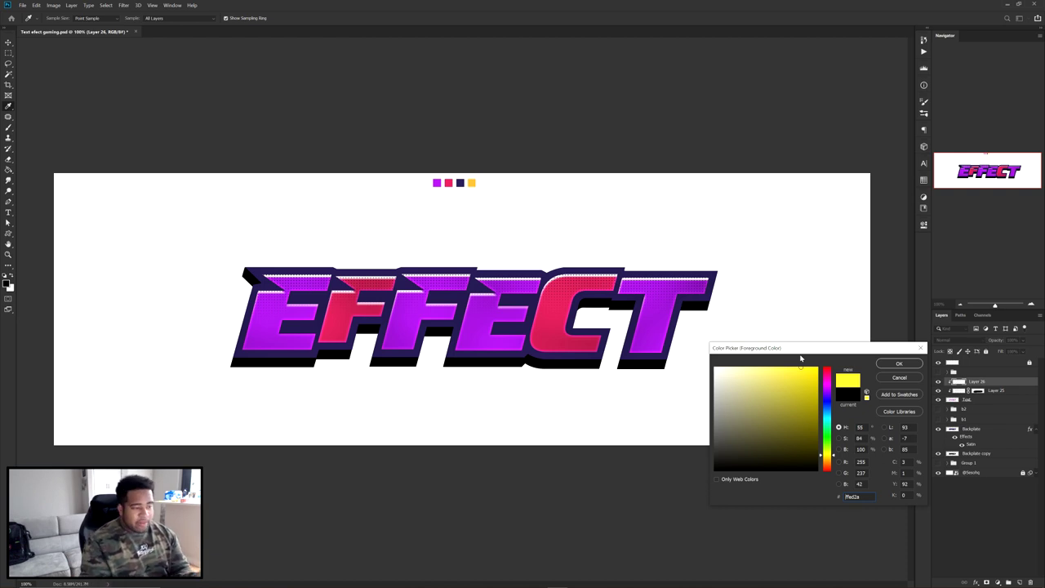
{"action": "left_click", "coordinate": [898, 363]}
{"action": "key", "text": "b"}
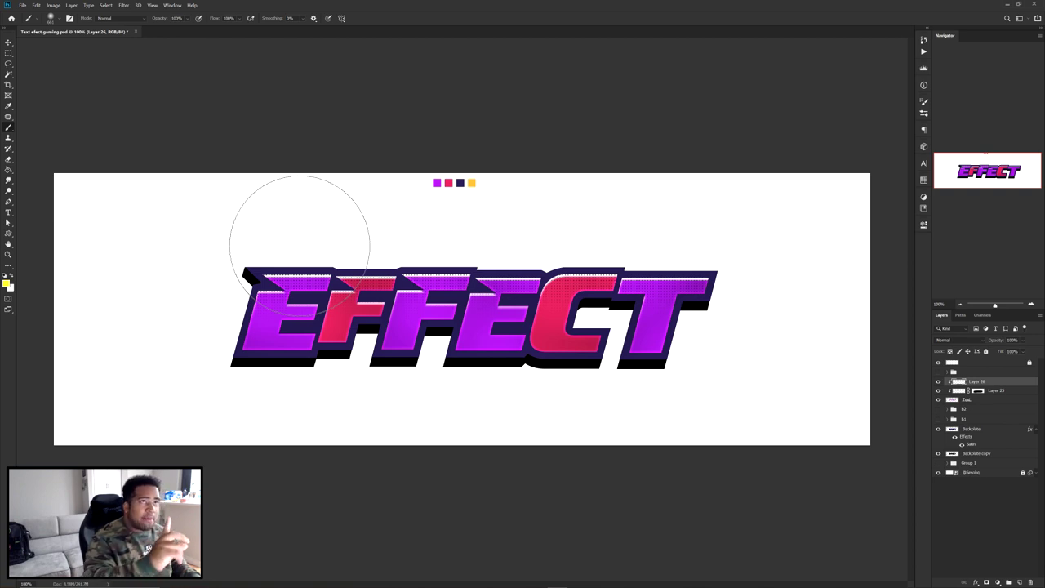
{"action": "mouse_move", "coordinate": [253, 237]}
{"action": "left_mouse_down"}
{"action": "mouse_move", "coordinate": [293, 203]}
{"action": "mouse_move", "coordinate": [348, 191]}
{"action": "left_mouse_up"}
{"action": "key", "text": "ctrl+z"}
{"action": "left_click_drag", "start_coordinate": [219, 243], "coordinate": [319, 201]}
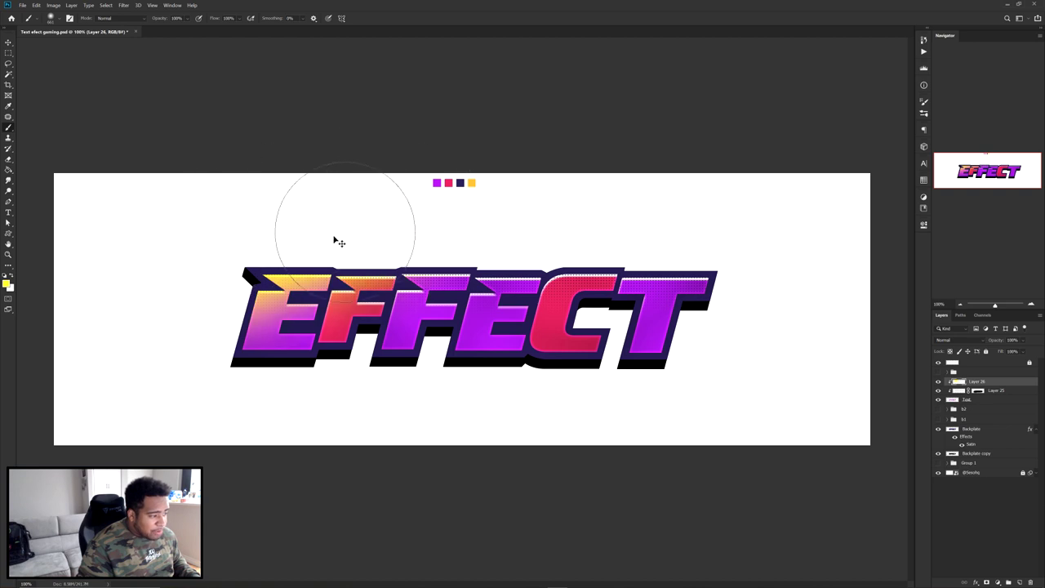
{"action": "key", "text": "ctrl+z"}
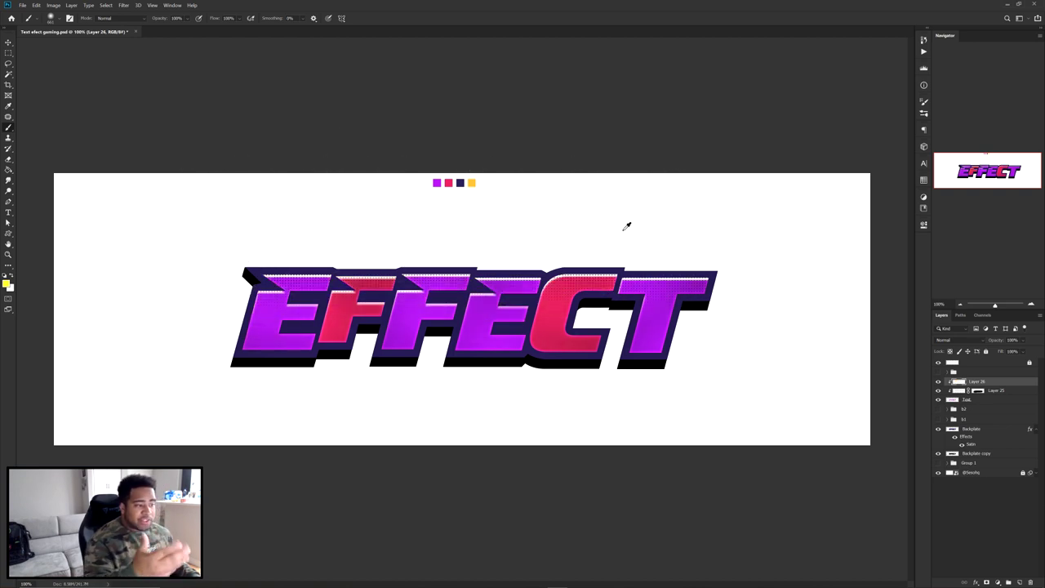
Try soft brush strokes around the lettering in the pink-red sampled from the C, and undo them.
{"action": "left_click", "coordinate": [572, 310], "text": "alt"}
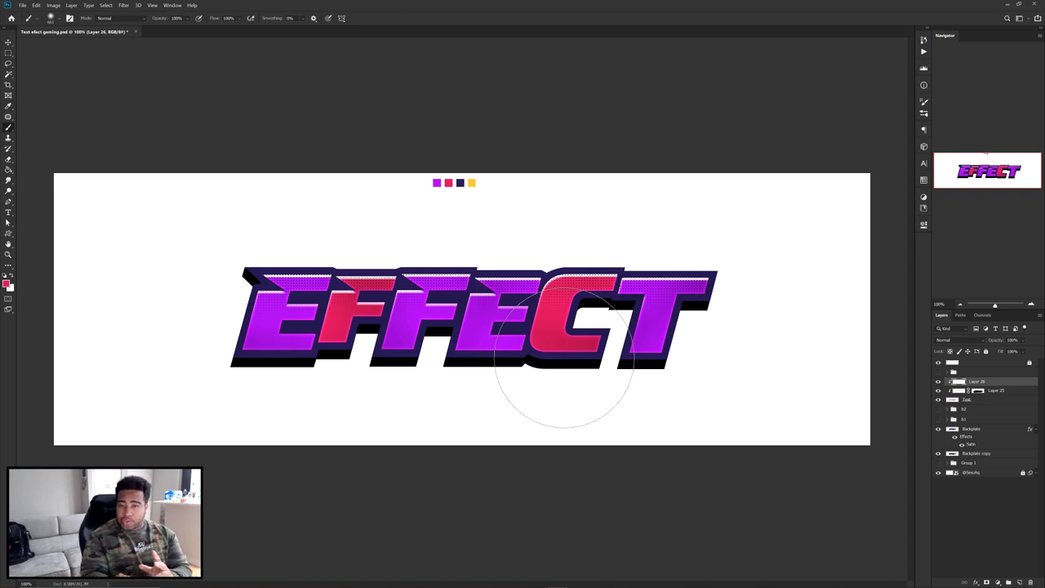
{"action": "mouse_move", "coordinate": [410, 410]}
{"action": "left_mouse_down"}
{"action": "mouse_move", "coordinate": [502, 432]}
{"action": "mouse_move", "coordinate": [557, 425]}
{"action": "left_mouse_up"}
{"action": "left_click", "coordinate": [555, 329], "text": "alt"}
{"action": "left_click_drag", "start_coordinate": [766, 275], "coordinate": [658, 203]}
{"action": "left_click_drag", "start_coordinate": [175, 346], "coordinate": [383, 432]}
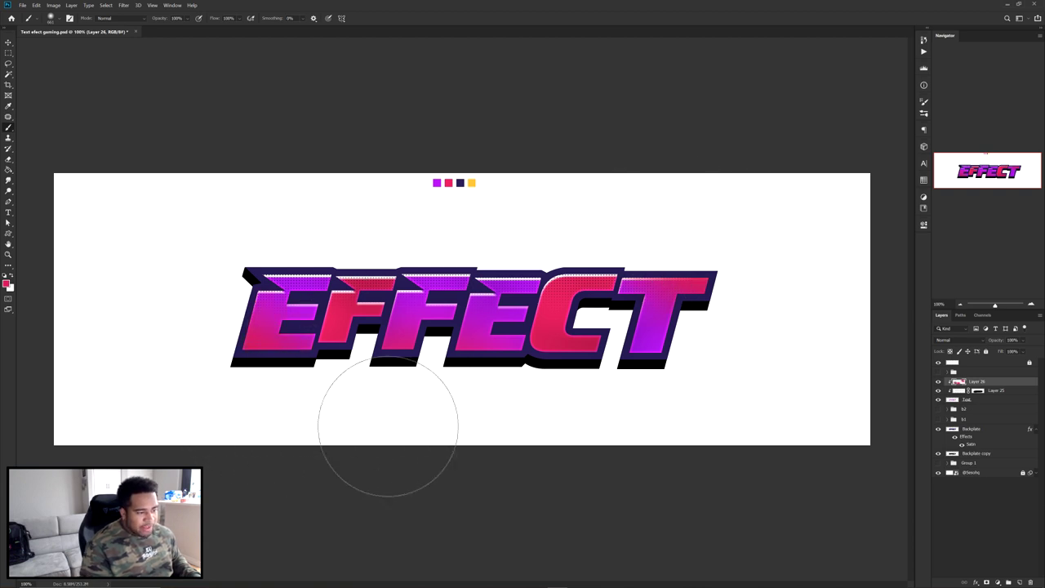
{"action": "key", "text": "ctrl+z"}
{"action": "key", "text": "ctrl+z"}
{"action": "key", "text": "ctrl+z"}
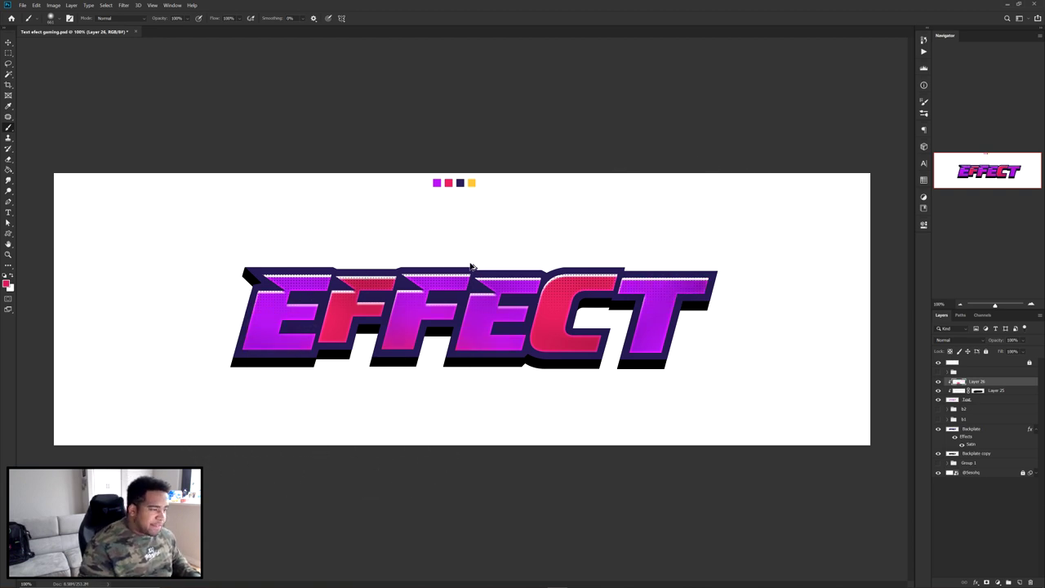
Sample the yellow-orange swatch and paint a soft glow over the upper part of the first E and F.
{"action": "left_click", "coordinate": [473, 182], "text": "alt"}
{"action": "left_click_drag", "start_coordinate": [291, 205], "coordinate": [257, 217]}
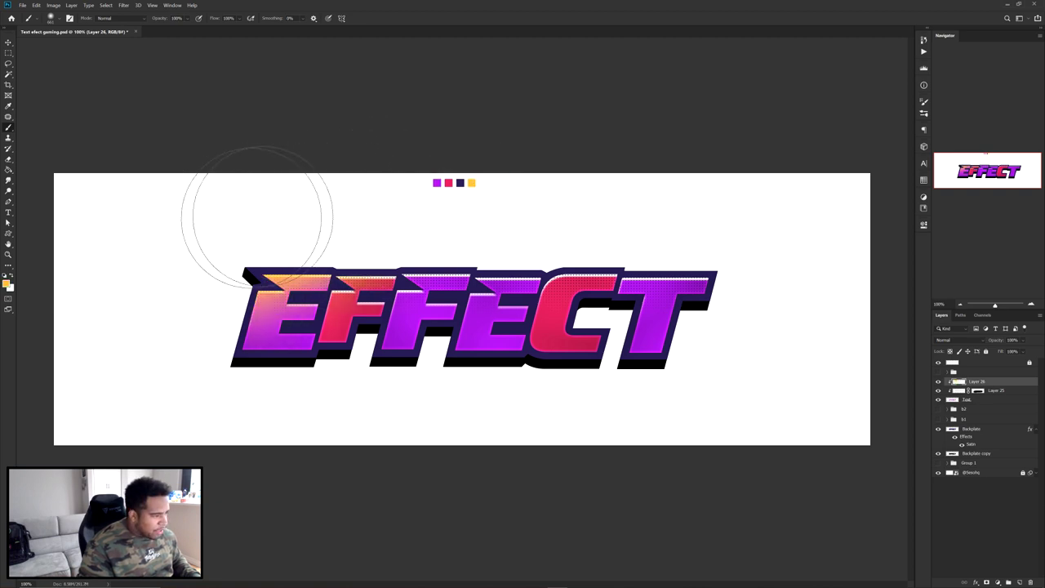
{"action": "mouse_move", "coordinate": [326, 187]}
{"action": "left_mouse_down"}
{"action": "mouse_move", "coordinate": [506, 392]}
{"action": "mouse_move", "coordinate": [487, 436]}
{"action": "mouse_move", "coordinate": [397, 377]}
{"action": "mouse_move", "coordinate": [628, 441]}
{"action": "mouse_move", "coordinate": [612, 425]}
{"action": "mouse_move", "coordinate": [501, 401]}
{"action": "mouse_move", "coordinate": [586, 402]}
{"action": "left_mouse_up"}
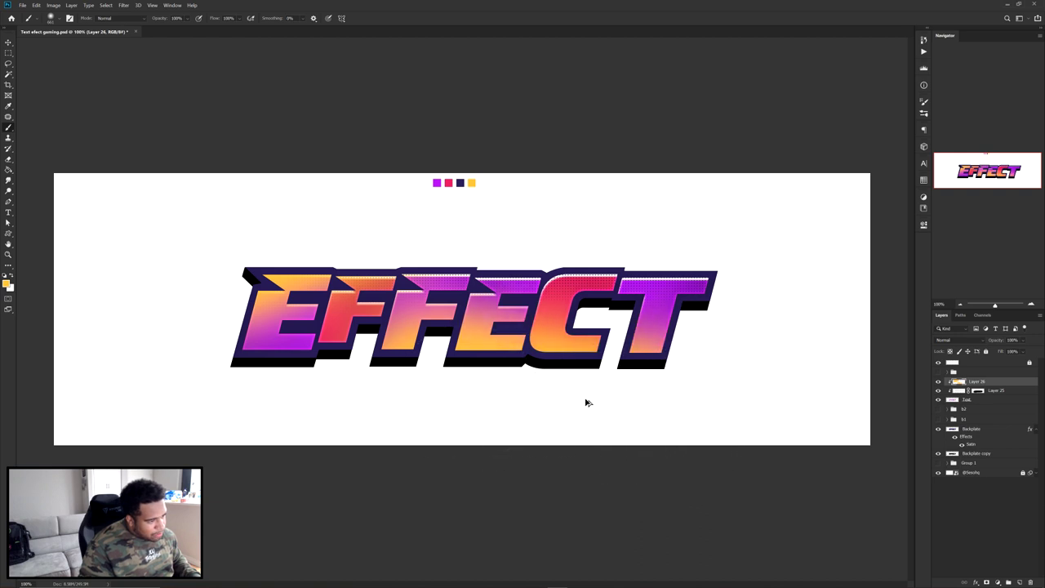
{"action": "key", "text": "ctrl+z"}
{"action": "key", "text": "ctrl+z"}
Paint a soft yellow-orange glow along the lower part of the letters from the second F to the T.
{"action": "mouse_move", "coordinate": [431, 392]}
{"action": "left_mouse_down"}
{"action": "mouse_move", "coordinate": [473, 411]}
{"action": "mouse_move", "coordinate": [640, 422]}
{"action": "left_mouse_up"}
{"action": "left_click_drag", "start_coordinate": [438, 415], "coordinate": [697, 424]}
{"action": "left_click_drag", "start_coordinate": [430, 390], "coordinate": [689, 436]}
{"action": "key", "text": "v"}
{"action": "key", "text": "ctrl+minus"}
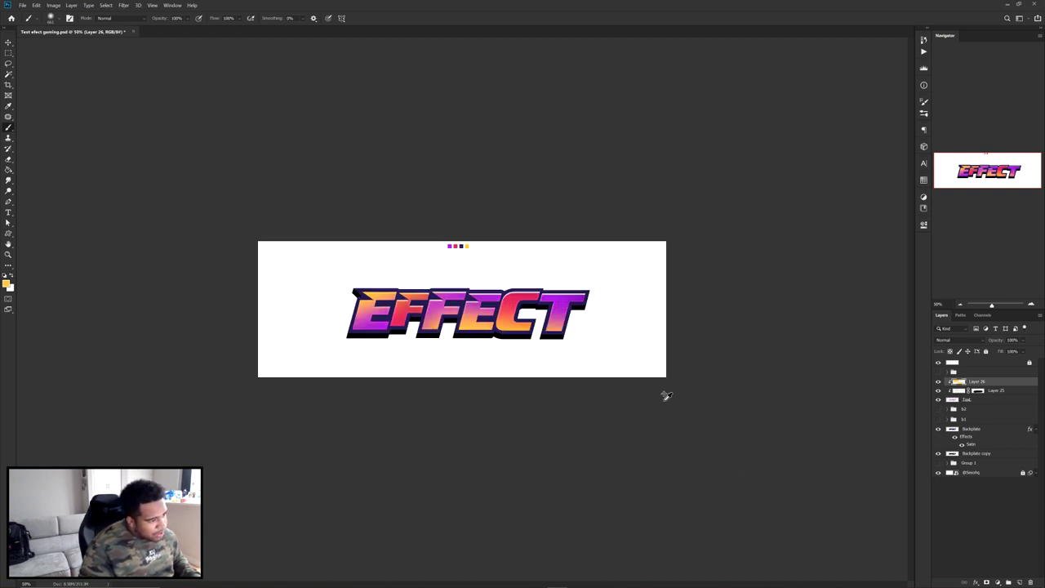
{"action": "key", "text": "ctrl+plus"}
{"action": "key", "text": "ctrl+minus"}
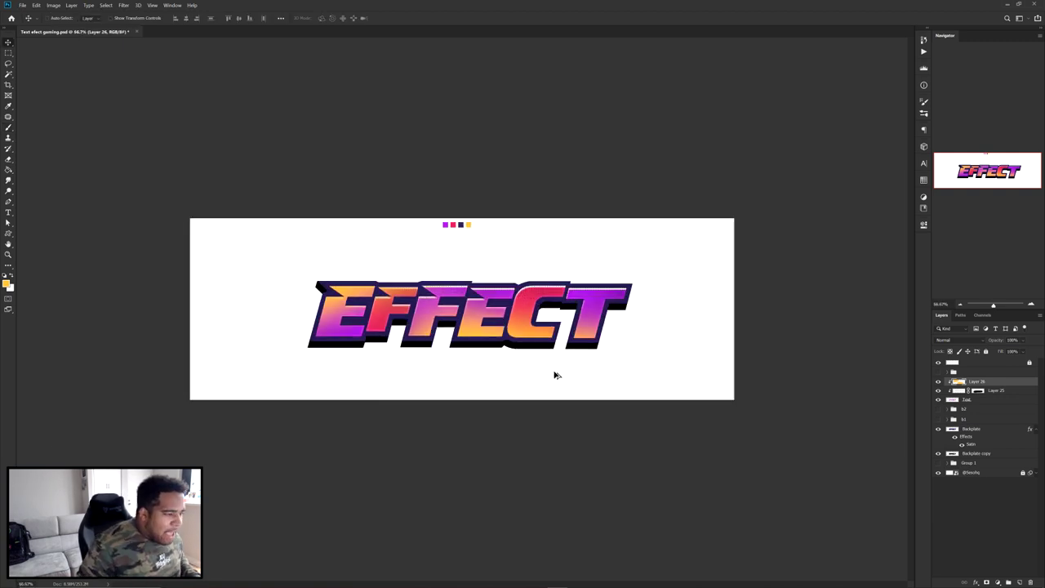
{"action": "key", "text": "ctrl+plus"}
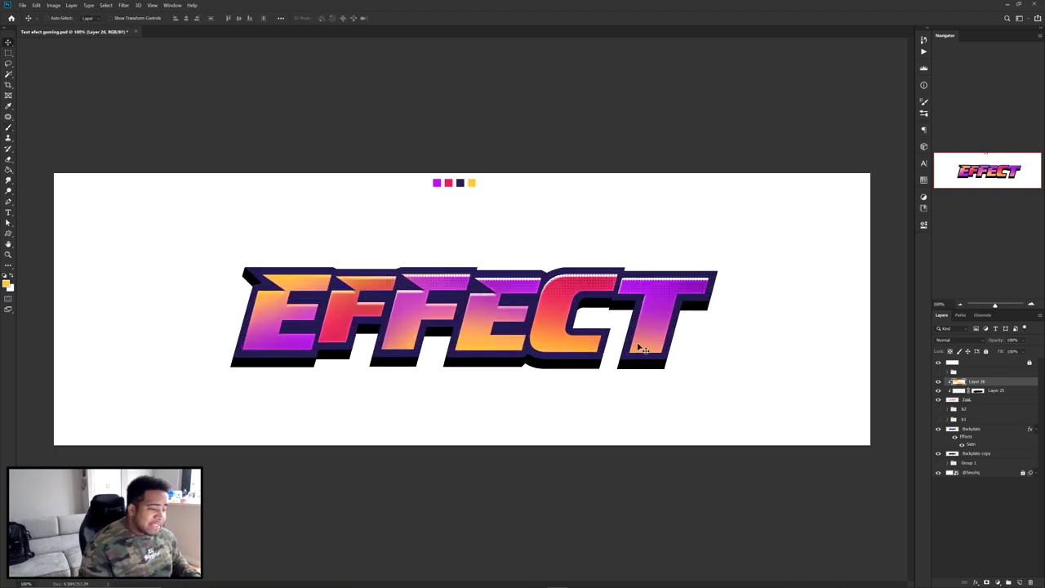
Group all layers from the painted glow layer down to Backplate copy, and duplicate the group.
{"action": "left_click", "coordinate": [979, 453], "text": "shift"}
{"action": "key", "text": "ctrl+g"}
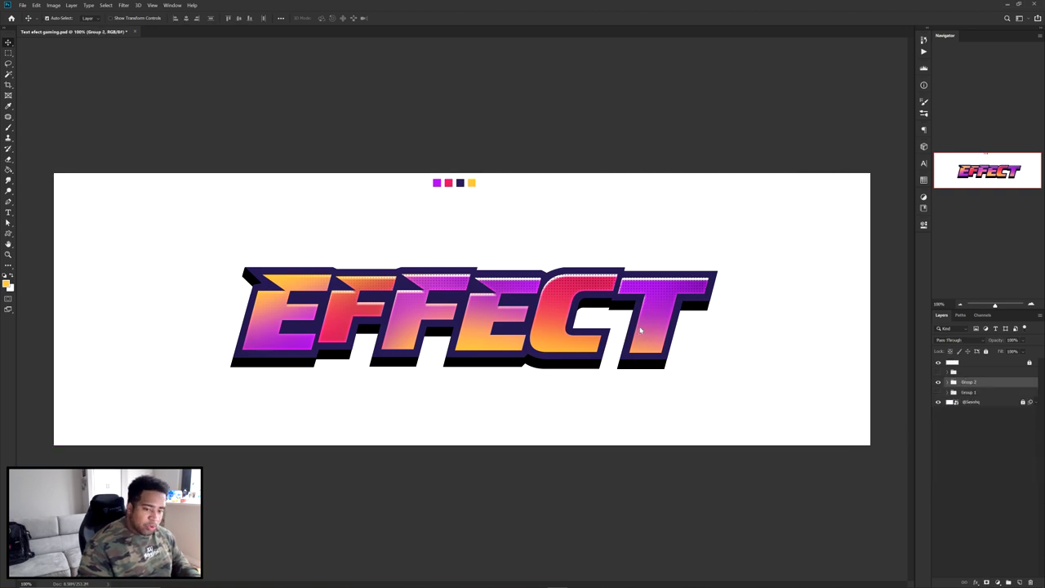
{"action": "key", "text": "ctrl+j"}
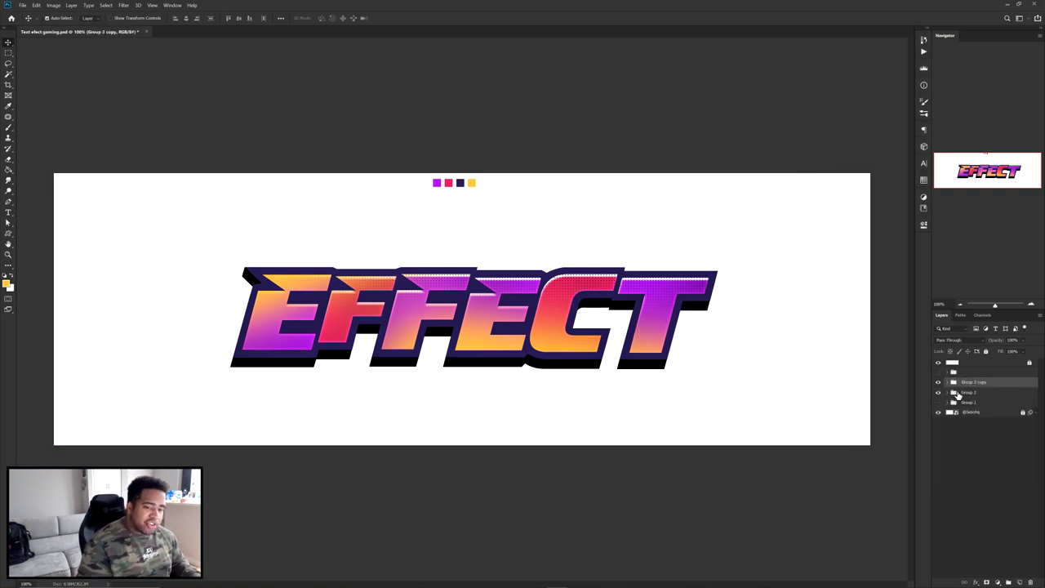
Hide the original group, merge its copy into a single layer and duplicate the merged layer in place.
{"action": "left_click_drag", "start_coordinate": [637, 292], "coordinate": [408, 211]}
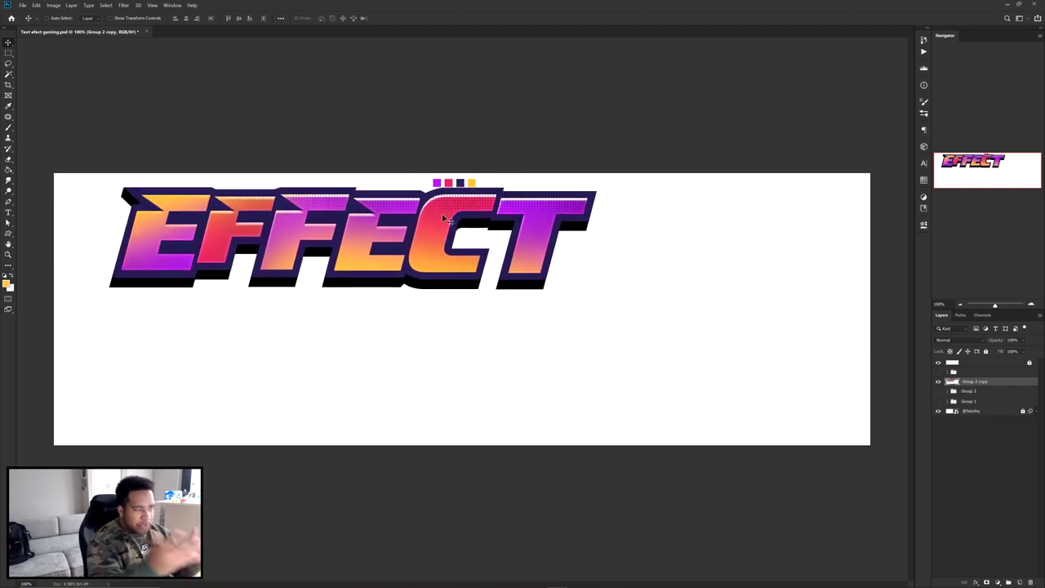
{"action": "key", "text": "ctrl+z"}
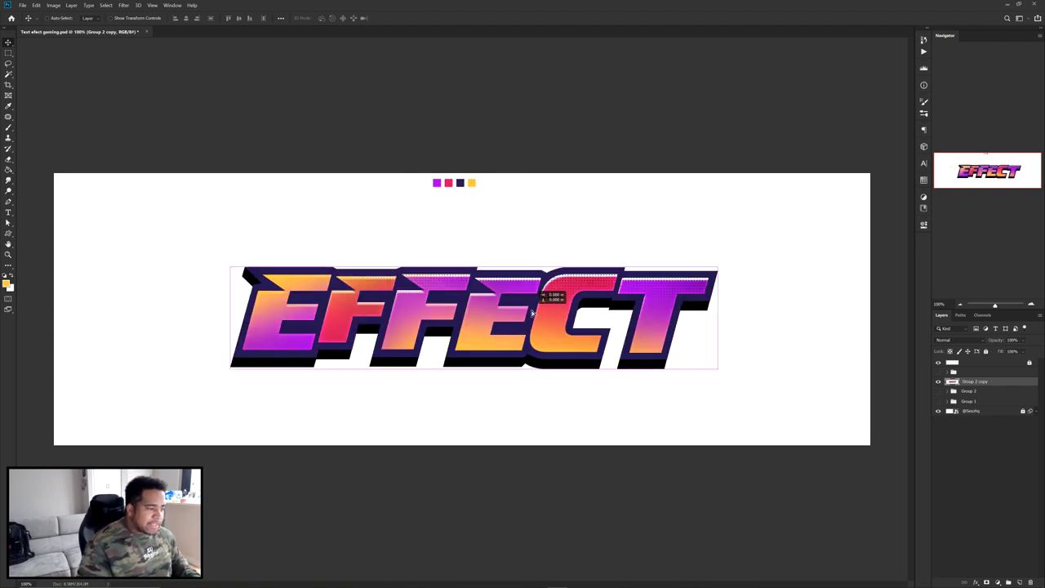
{"action": "key", "text": "ctrl+j"}
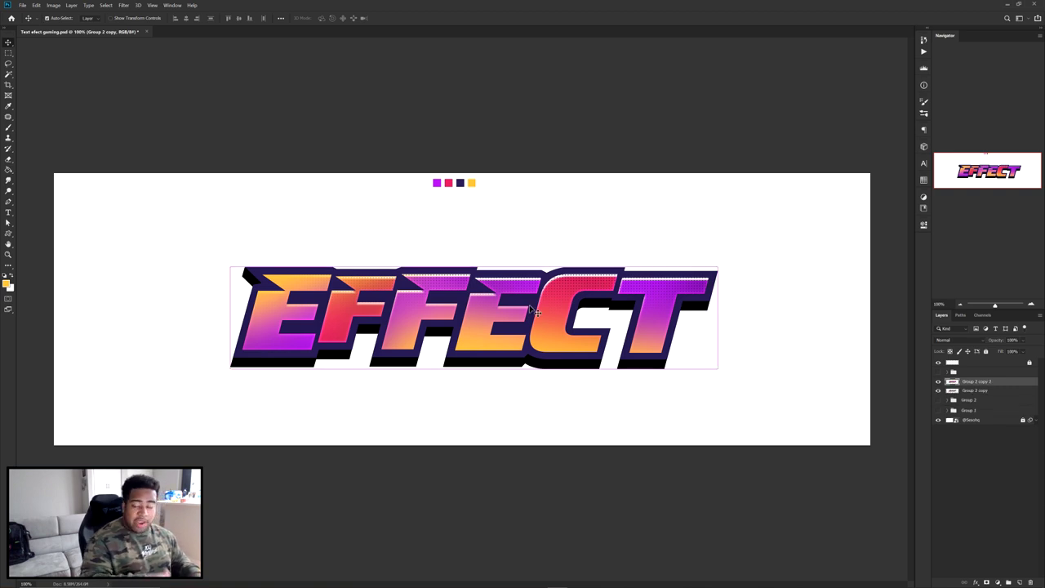
Convert the top merged text layer to a smart object and open it in the Camera Raw Filter with a before/after comparison.
{"action": "right_click", "coordinate": [983, 381]}
{"action": "left_click", "coordinate": [959, 145]}
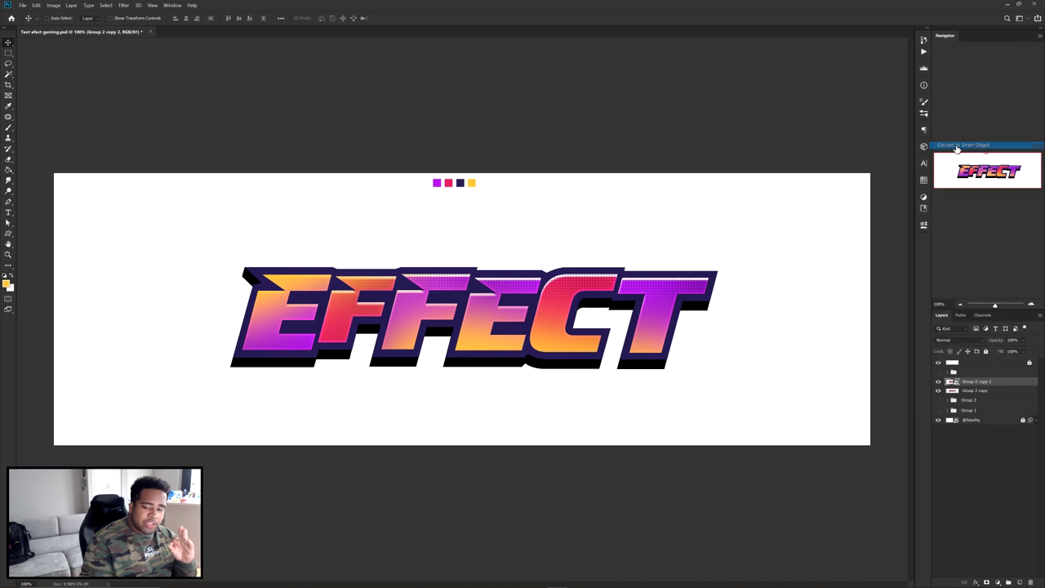
{"action": "left_click", "coordinate": [123, 5]}
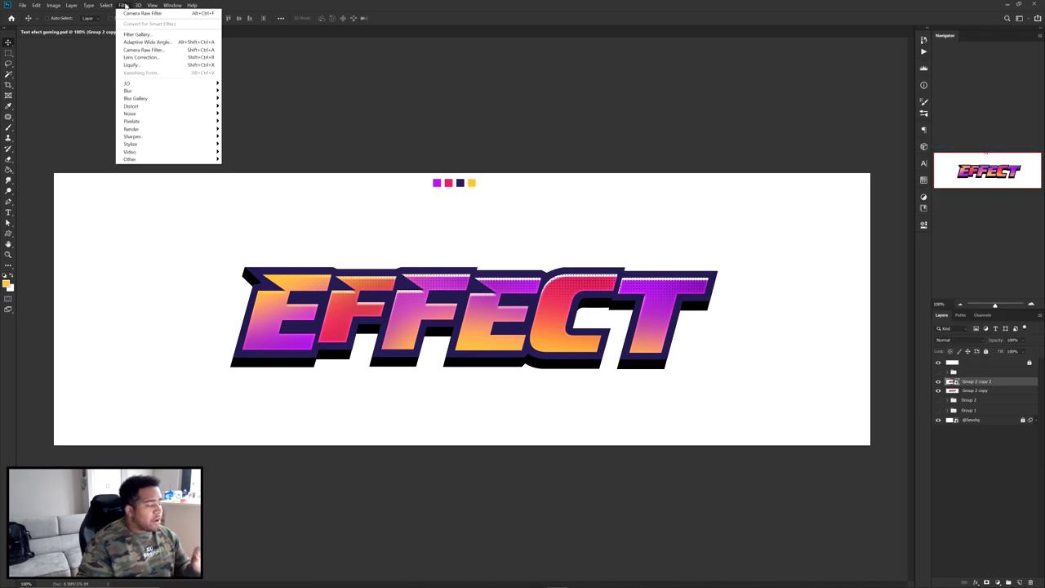
{"action": "left_click", "coordinate": [136, 51]}
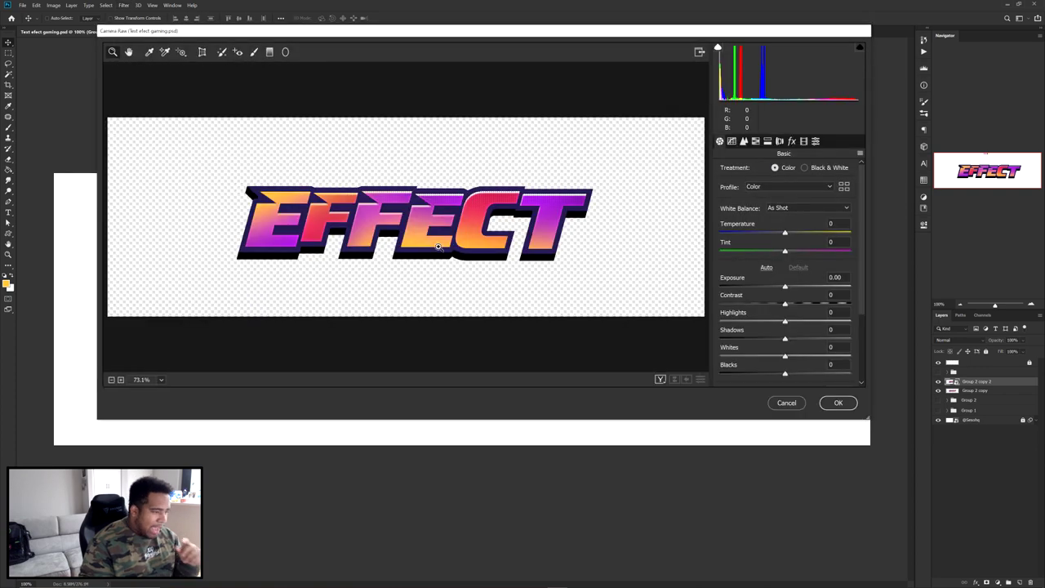
{"action": "scroll", "coordinate": [774, 347], "scroll_direction": "down", "scroll_amount": 3}
{"action": "left_click", "coordinate": [613, 296], "text": "alt"}
{"action": "left_click", "coordinate": [659, 379]}
{"action": "left_click_drag", "start_coordinate": [567, 289], "coordinate": [476, 294]}
{"action": "scroll", "coordinate": [522, 266], "scroll_direction": "down", "scroll_amount": 2}
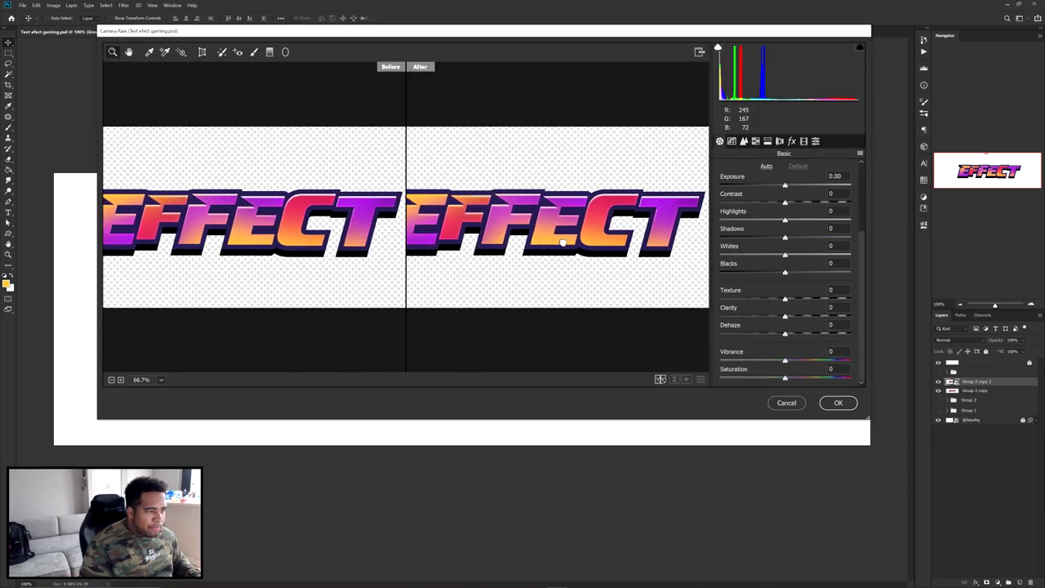
In Camera Raw's basic adjustments, set Clarity to +45, Shadows to -58, Blacks to -38 and Highlights to +17.
{"action": "scroll", "coordinate": [551, 230], "scroll_direction": "up", "scroll_amount": 2}
{"action": "scroll", "coordinate": [551, 230], "scroll_direction": "up", "scroll_amount": 2}
{"action": "left_click_drag", "start_coordinate": [785, 316], "coordinate": [813, 317]}
{"action": "left_click_drag", "start_coordinate": [349, 182], "coordinate": [512, 180]}
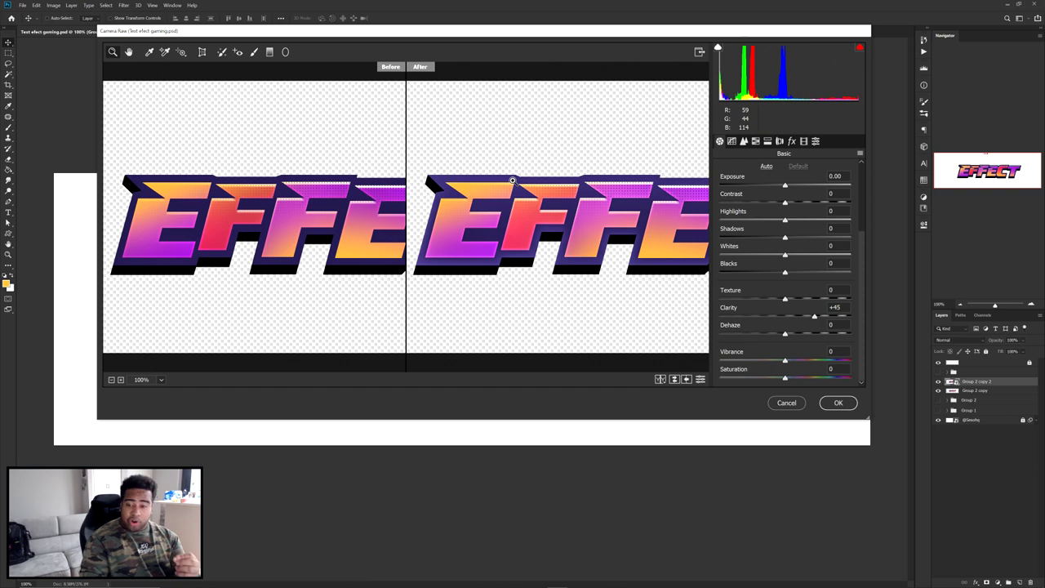
{"action": "left_click_drag", "start_coordinate": [784, 237], "coordinate": [743, 237]}
{"action": "left_click_drag", "start_coordinate": [784, 273], "coordinate": [760, 273]}
{"action": "left_click_drag", "start_coordinate": [786, 226], "coordinate": [795, 220]}
{"action": "left_click_drag", "start_coordinate": [635, 222], "coordinate": [552, 222]}
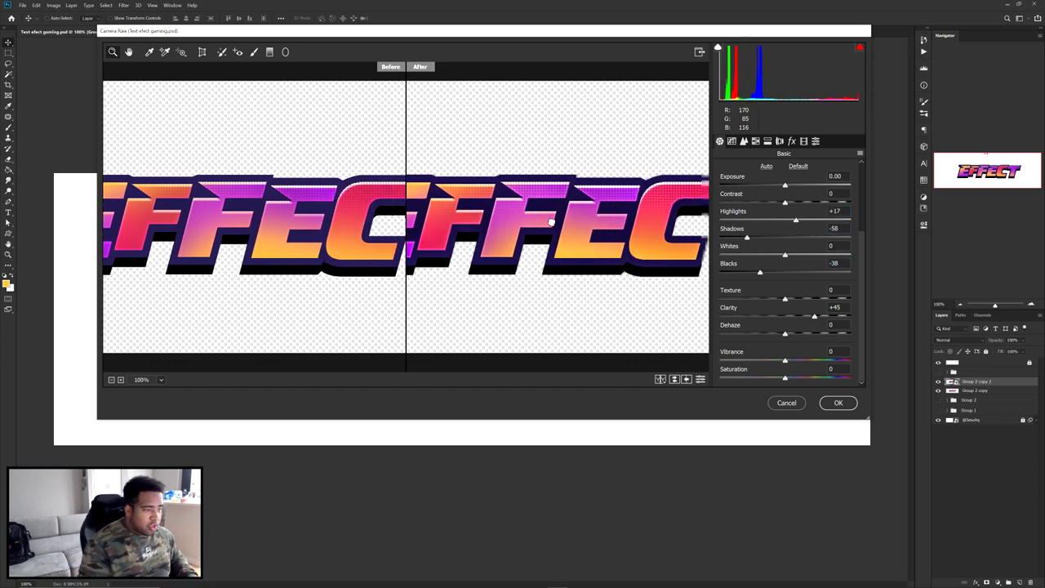
Set Whites to -5, Vibrance to +12 and Saturation to +5 for the text.
{"action": "mouse_move", "coordinate": [784, 255]}
{"action": "left_mouse_down"}
{"action": "mouse_move", "coordinate": [815, 256]}
{"action": "mouse_move", "coordinate": [781, 255]}
{"action": "left_mouse_up"}
{"action": "left_click_drag", "start_coordinate": [437, 222], "coordinate": [522, 224]}
{"action": "mouse_move", "coordinate": [784, 378]}
{"action": "left_mouse_down"}
{"action": "mouse_move", "coordinate": [804, 380]}
{"action": "mouse_move", "coordinate": [789, 379]}
{"action": "mouse_move", "coordinate": [792, 360]}
{"action": "left_mouse_up"}
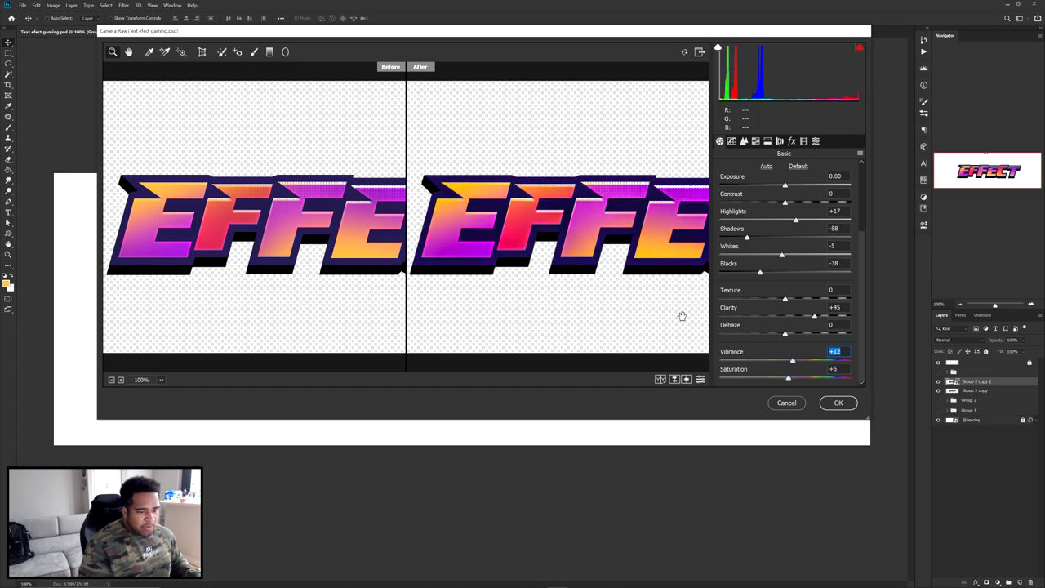
{"action": "left_click_drag", "start_coordinate": [682, 315], "coordinate": [536, 299]}
{"action": "key", "text": "ctrl+minus"}
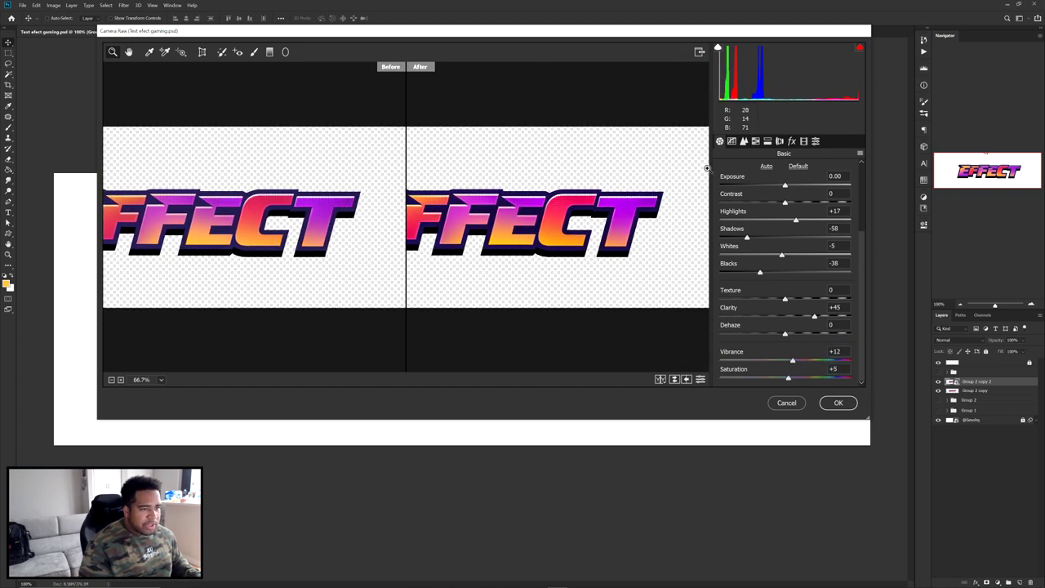
In the HSL adjustments, raise the saturation of Oranges to +26 and Purples to +30.
{"action": "left_click", "coordinate": [743, 141]}
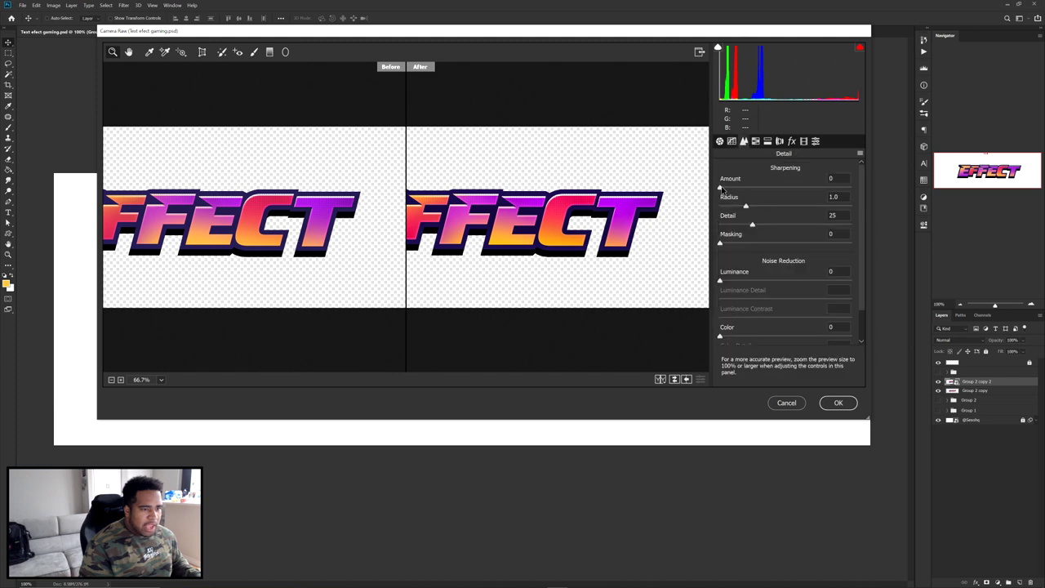
{"action": "left_click", "coordinate": [756, 142]}
{"action": "left_click_drag", "start_coordinate": [642, 228], "coordinate": [607, 229]}
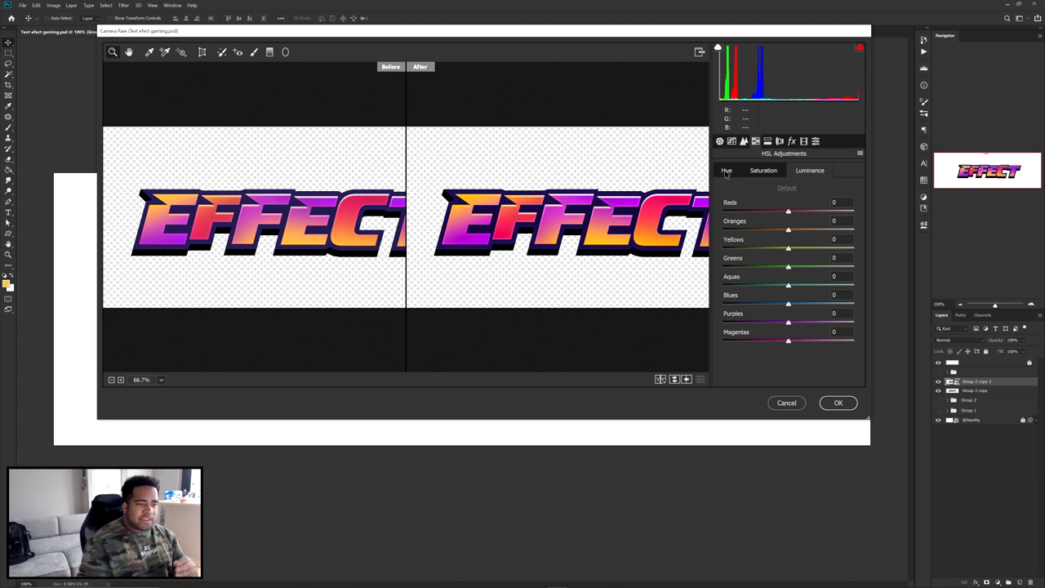
{"action": "left_click", "coordinate": [760, 171]}
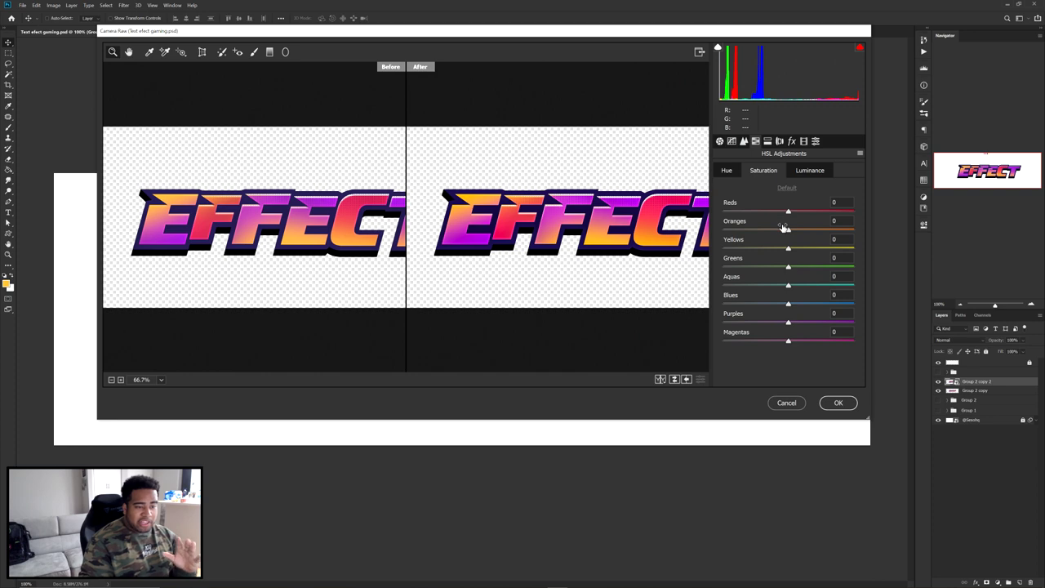
{"action": "left_click_drag", "start_coordinate": [783, 227], "coordinate": [804, 231]}
{"action": "left_click_drag", "start_coordinate": [788, 322], "coordinate": [808, 324]}
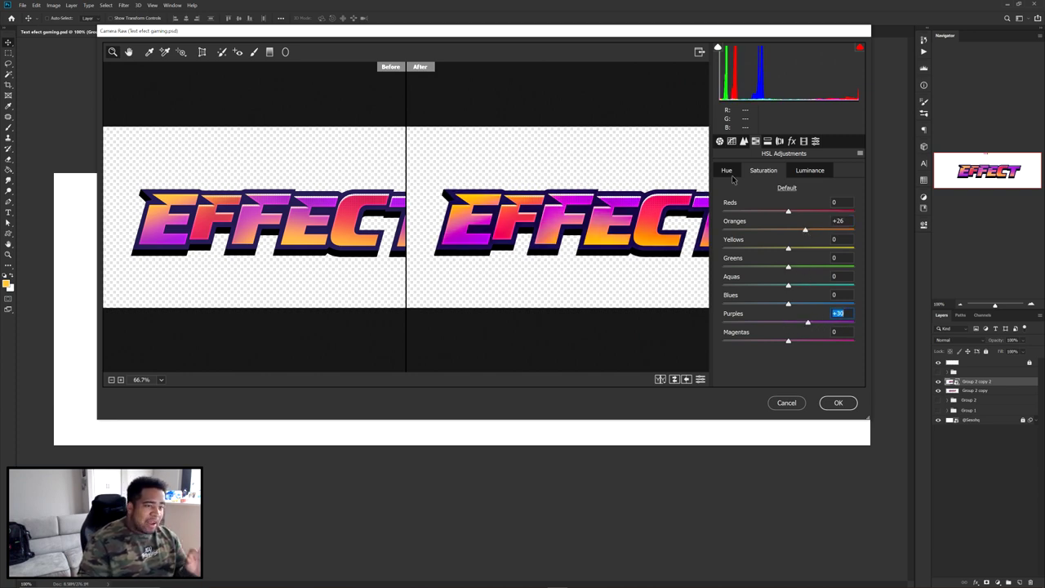
Set the hues to Reds -21, Oranges -28, Yellows +41, Greens +3, Purples -11 and Magentas -28, and apply the filter.
{"action": "left_click", "coordinate": [727, 171]}
{"action": "left_click_drag", "start_coordinate": [788, 231], "coordinate": [790, 267]}
{"action": "left_click_drag", "start_coordinate": [787, 324], "coordinate": [770, 344]}
{"action": "mouse_move", "coordinate": [788, 211]}
{"action": "left_mouse_down"}
{"action": "mouse_move", "coordinate": [759, 212]}
{"action": "mouse_move", "coordinate": [774, 211]}
{"action": "left_mouse_up"}
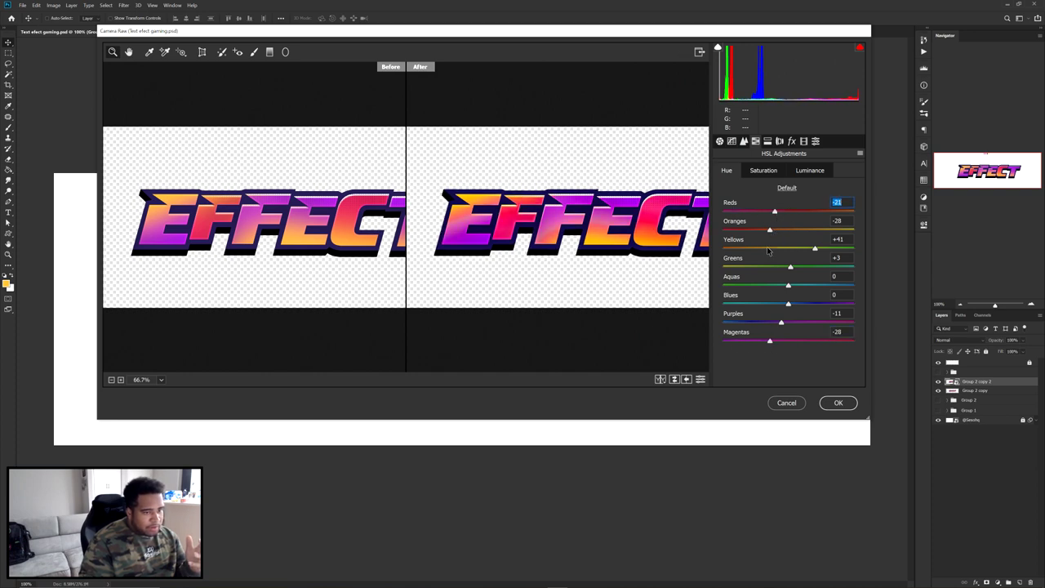
{"action": "left_click", "coordinate": [837, 403]}
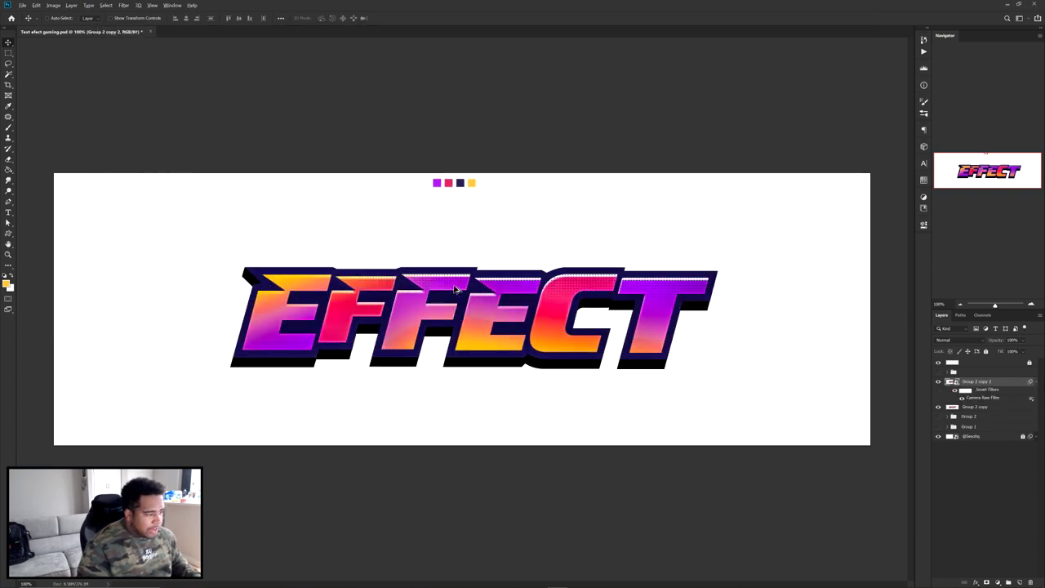
Try to move the filtered text together with its merged copy toward the canvas's left side, and undo the move.
{"action": "key", "text": "ctrl+minus"}
{"action": "key", "text": "ctrl+minus"}
{"action": "key", "text": "ctrl+plus"}
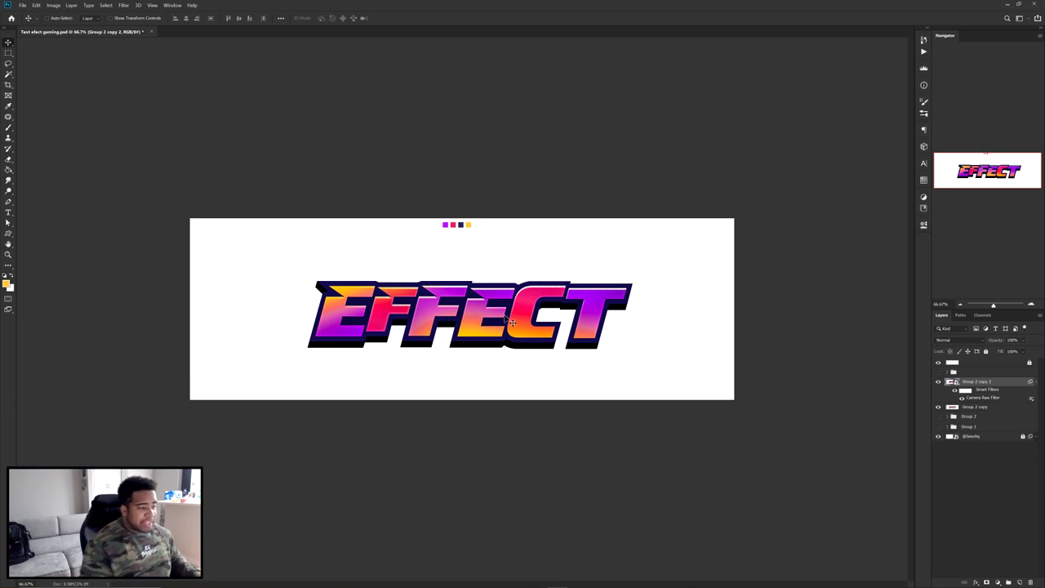
{"action": "key", "text": "ctrl+plus"}
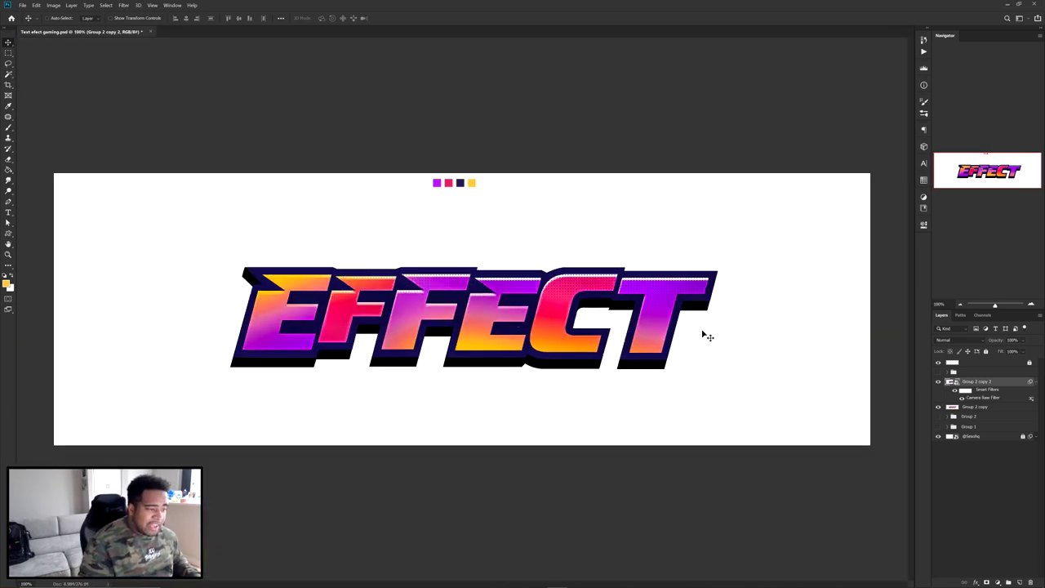
{"action": "left_click", "coordinate": [971, 407]}
{"action": "left_click_drag", "start_coordinate": [632, 339], "coordinate": [496, 339]}
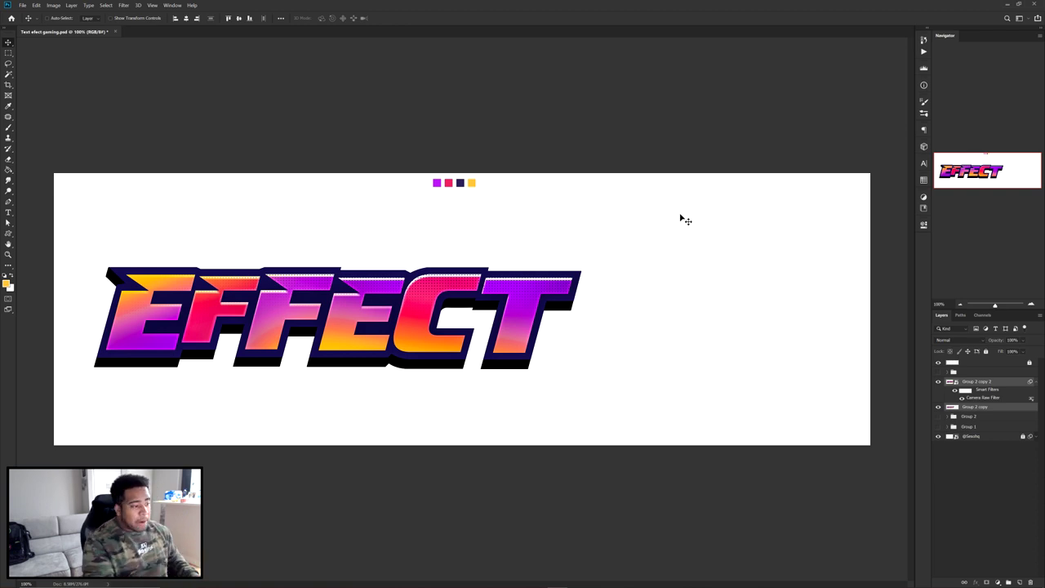
{"action": "key", "text": "ctrl"}
{"action": "key", "text": "ctrl+z"}
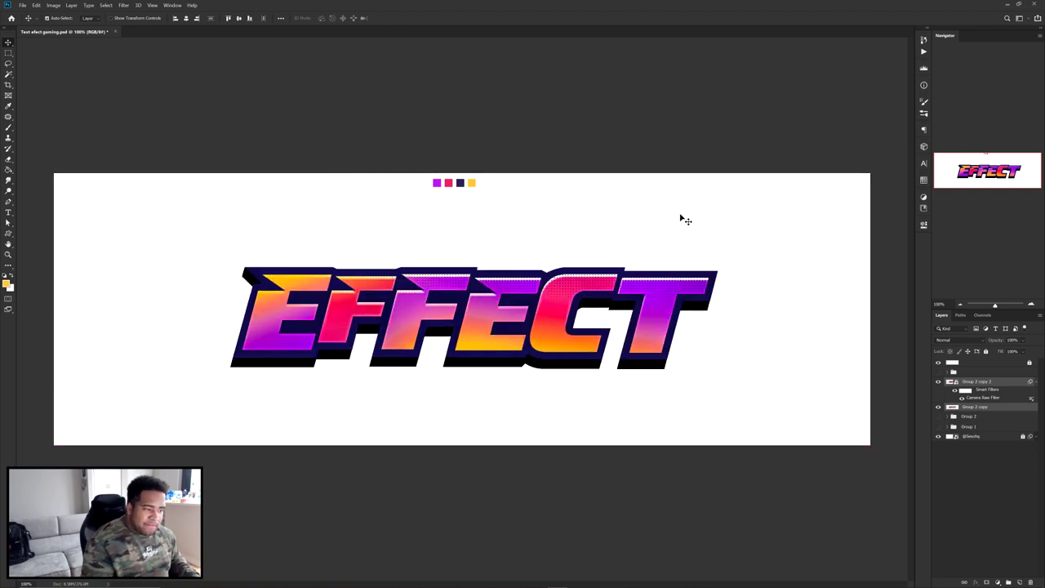
Add a new layer above the filtered text and clip it to that text layer.
{"action": "left_click", "coordinate": [972, 382]}
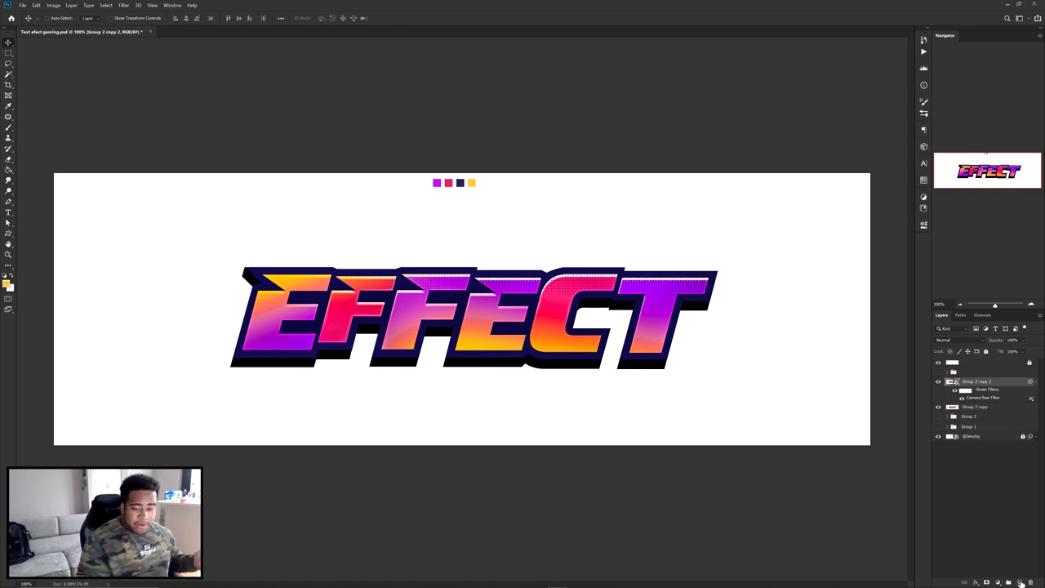
{"action": "left_click", "coordinate": [1020, 583]}
{"action": "right_click", "coordinate": [975, 383]}
{"action": "left_click", "coordinate": [957, 189]}
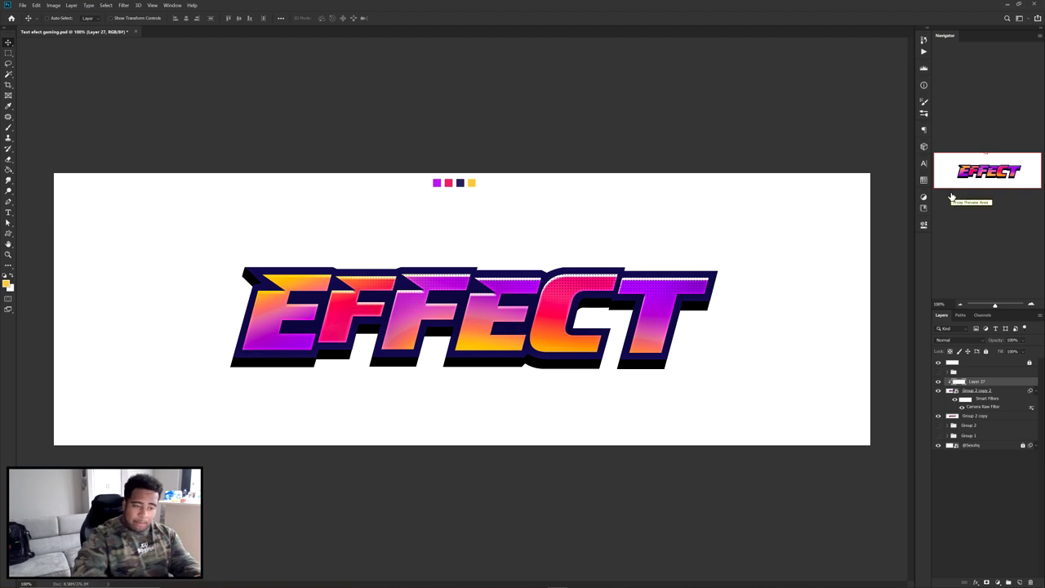
Pick a textured brush from the Volume 2 set and stamp its yellow-orange pattern over the left half of the text.
{"action": "key", "text": "b"}
{"action": "right_click", "coordinate": [533, 291]}
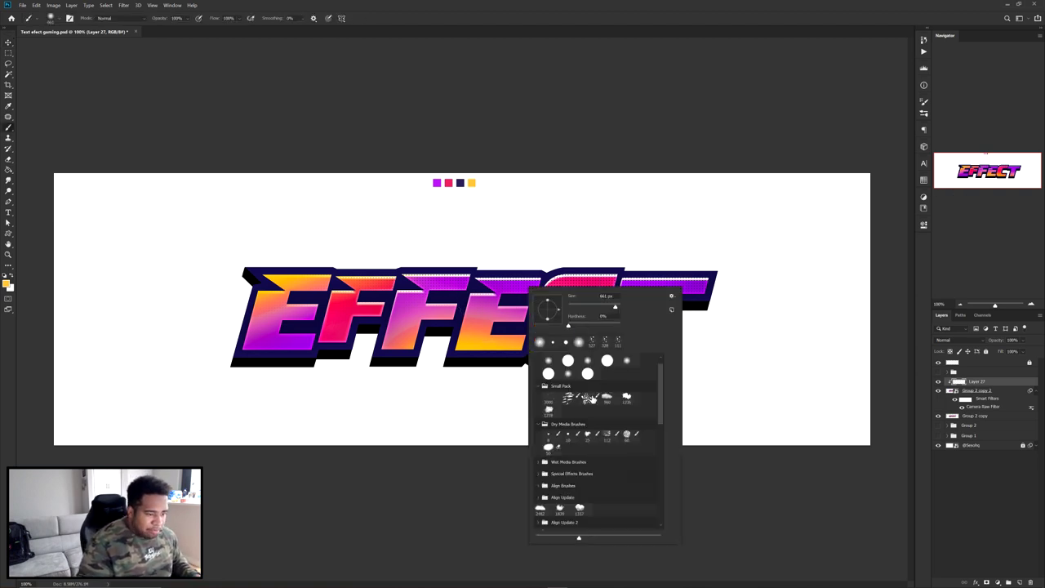
{"action": "scroll", "coordinate": [579, 432], "scroll_direction": "down", "scroll_amount": 5}
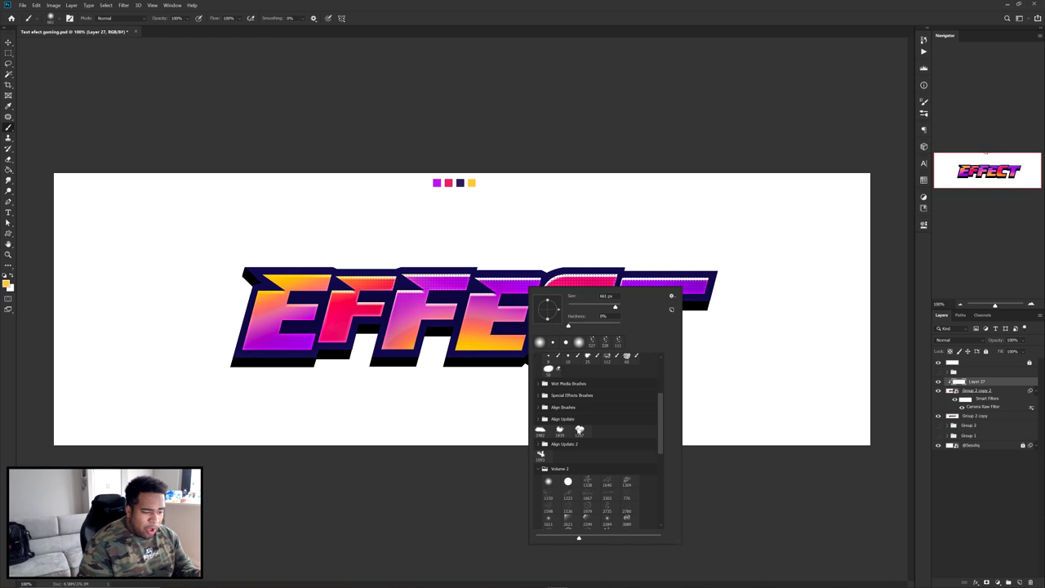
{"action": "scroll", "coordinate": [588, 448], "scroll_direction": "down", "scroll_amount": 2}
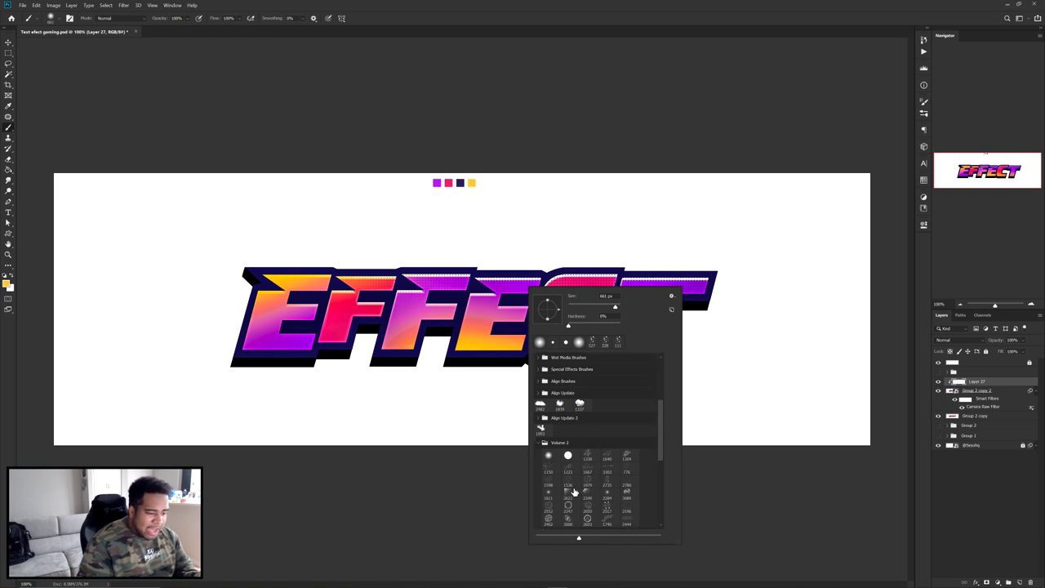
{"action": "left_click", "coordinate": [585, 494]}
{"action": "left_click", "coordinate": [421, 342]}
{"action": "key", "text": "ctrl+z"}
{"action": "left_click", "coordinate": [376, 302]}
Apply a Motion Blur with angle 62° and distance 54 pixels to the stamped pattern.
{"action": "left_click", "coordinate": [124, 5]}
{"action": "mouse_move", "coordinate": [163, 91]}
{"action": "left_click", "coordinate": [241, 136]}
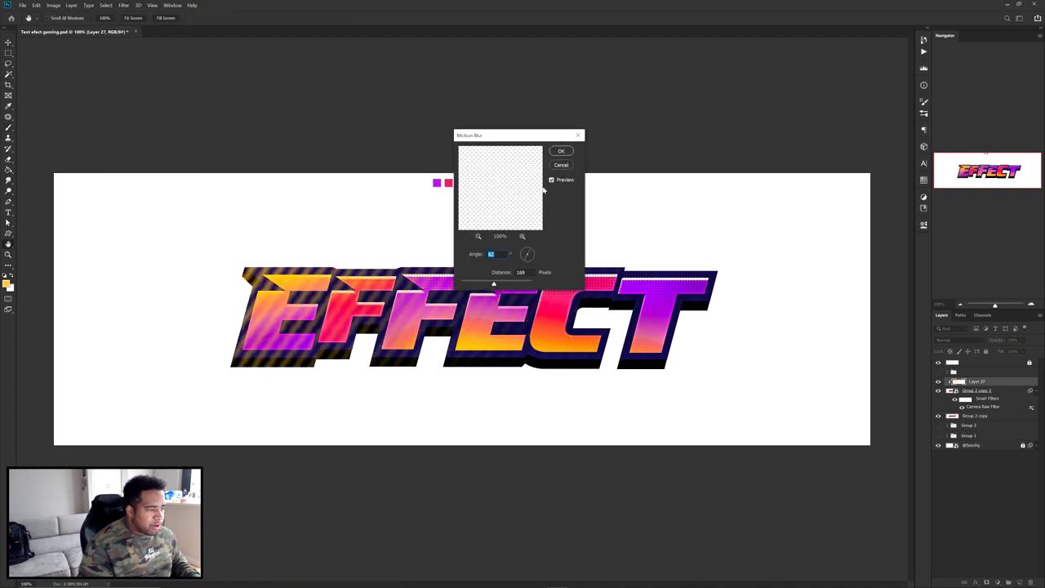
{"action": "left_click_drag", "start_coordinate": [493, 283], "coordinate": [481, 284]}
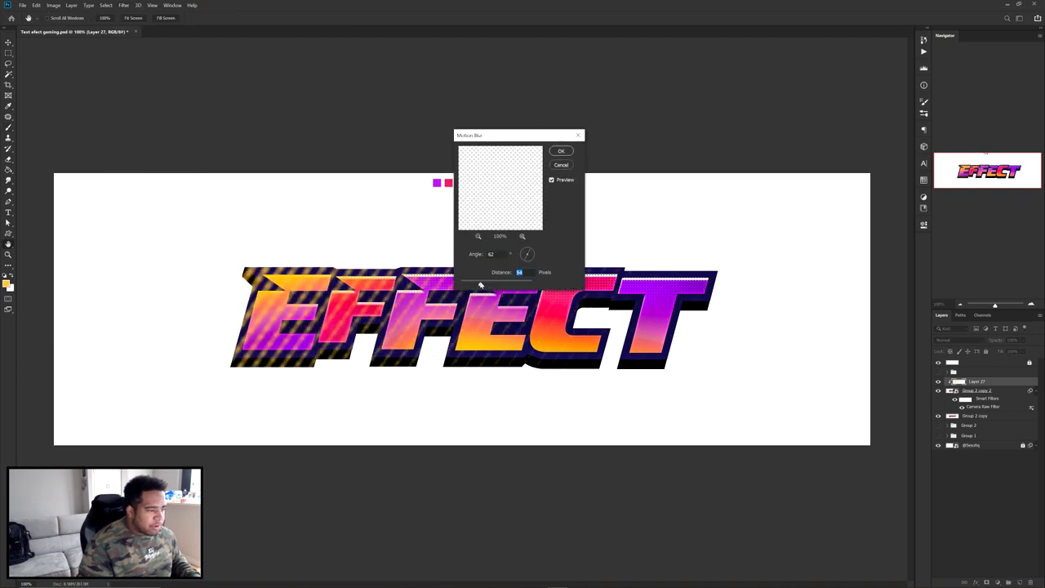
{"action": "left_click", "coordinate": [562, 152]}
Erase parts of the blurred stripes, try repositioning the rest, and delete the stripe layer.
{"action": "key", "text": "e"}
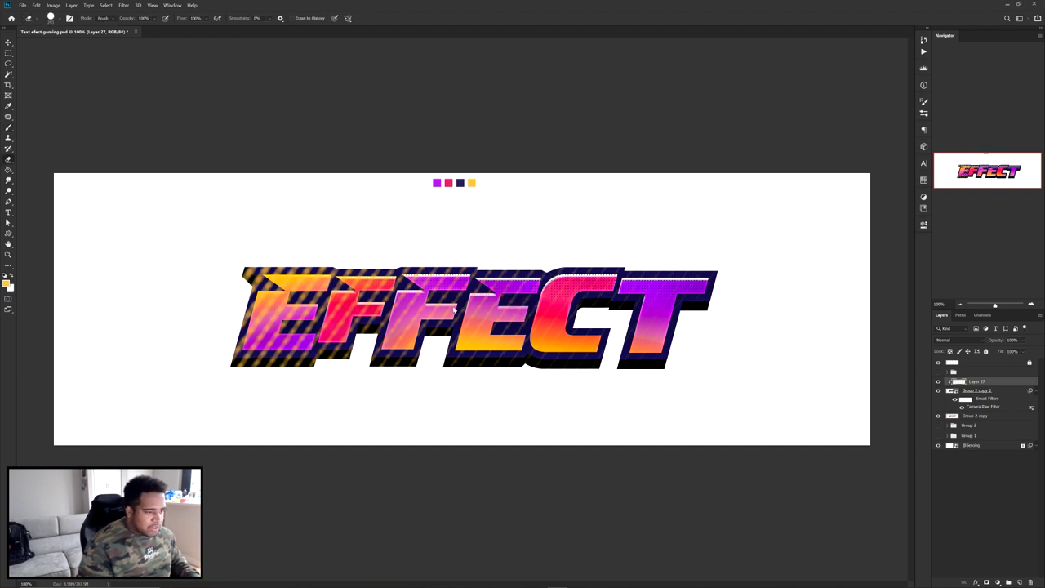
{"action": "mouse_move", "coordinate": [305, 259]}
{"action": "left_mouse_down"}
{"action": "mouse_move", "coordinate": [329, 388]}
{"action": "mouse_move", "coordinate": [464, 355]}
{"action": "mouse_move", "coordinate": [544, 314]}
{"action": "mouse_move", "coordinate": [457, 225]}
{"action": "mouse_move", "coordinate": [640, 241]}
{"action": "mouse_move", "coordinate": [700, 258]}
{"action": "left_mouse_up"}
{"action": "key", "text": "v"}
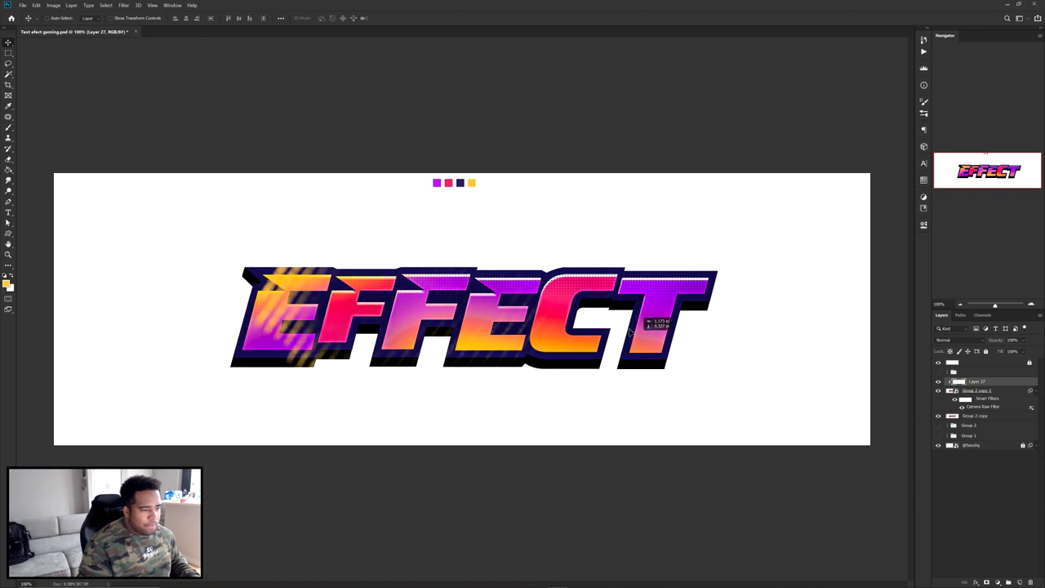
{"action": "key", "text": "Delete"}
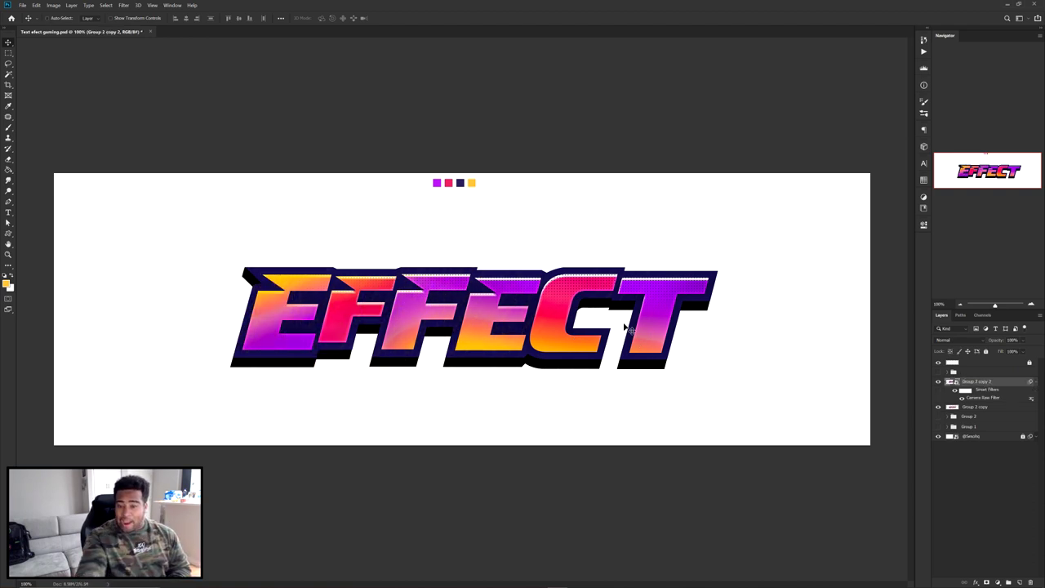
Compare the text with and without the Camera Raw adjustments by hiding and showing the filtered layer.
{"action": "left_click", "coordinate": [938, 382]}
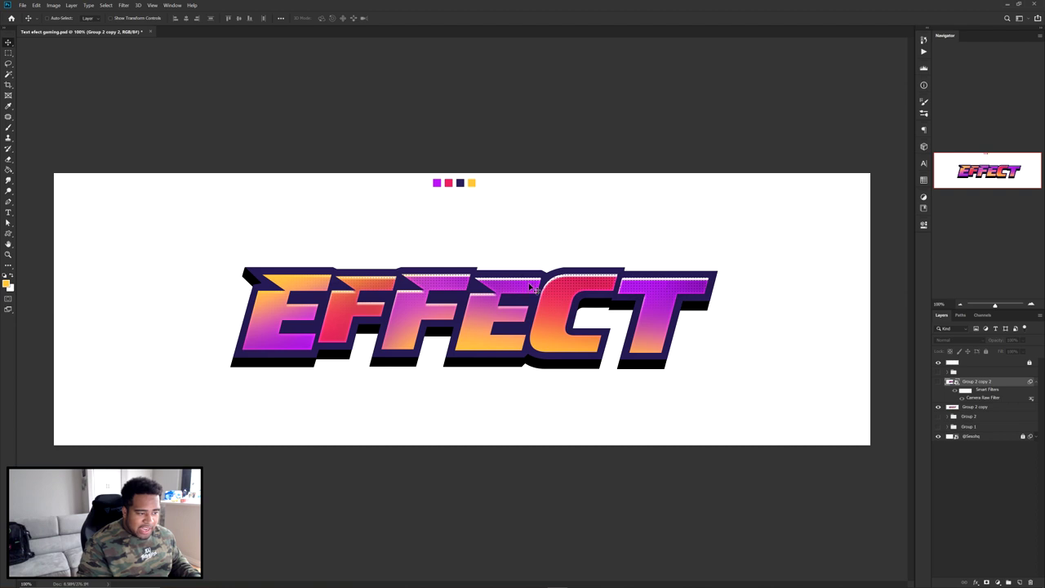
{"action": "left_click", "coordinate": [938, 406]}
{"action": "left_click", "coordinate": [938, 405]}
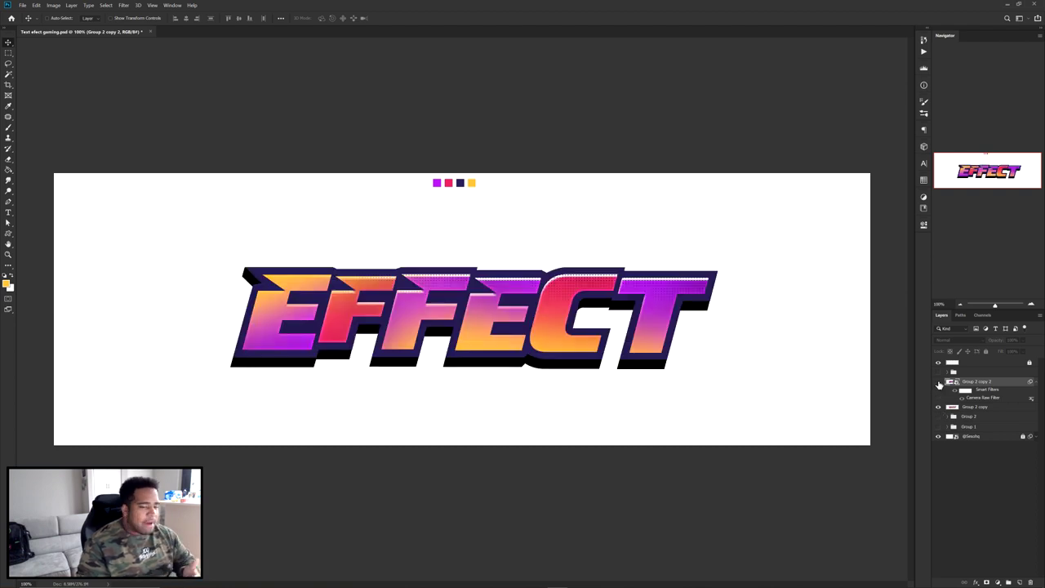
{"action": "left_click", "coordinate": [938, 382]}
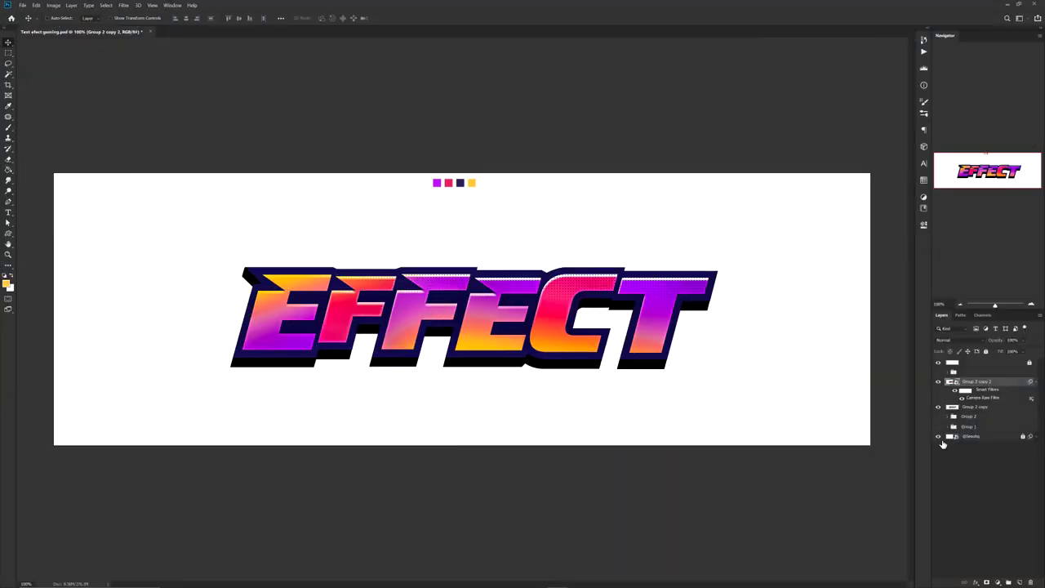
Add a new layer and paint a soft orange-pink glow, sampled from the first E, over that letter's upper part.
{"action": "left_click", "coordinate": [1019, 582]}
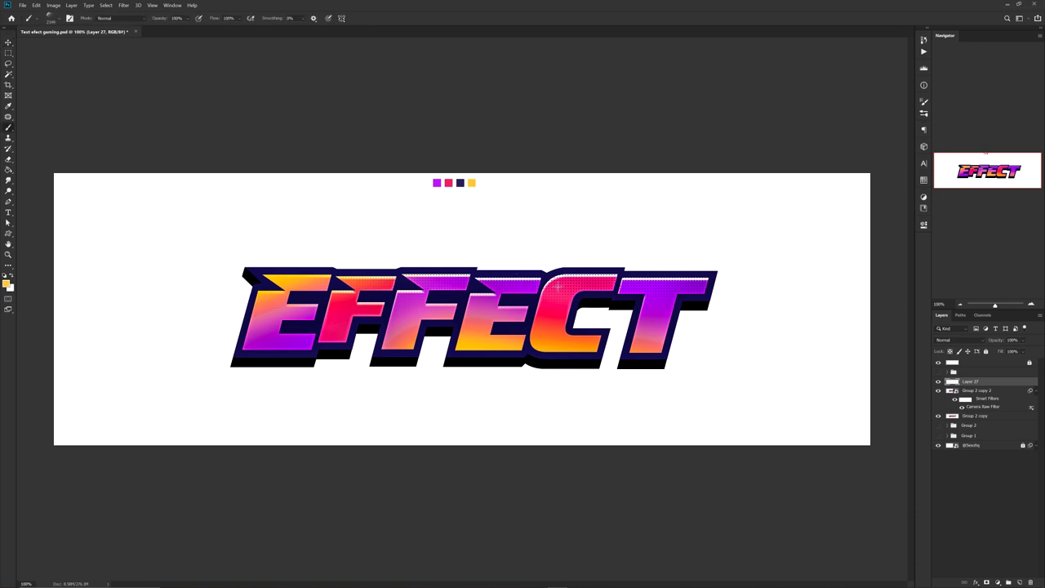
{"action": "mouse_move", "coordinate": [432, 296]}
{"action": "left_mouse_down", "text": "alt"}
{"action": "mouse_move", "coordinate": [420, 293]}
{"action": "mouse_move", "coordinate": [394, 318]}
{"action": "mouse_move", "coordinate": [252, 303]}
{"action": "mouse_move", "coordinate": [240, 373]}
{"action": "mouse_move", "coordinate": [236, 329]}
{"action": "mouse_move", "coordinate": [265, 287]}
{"action": "left_mouse_up", "text": "alt"}
{"action": "right_click", "coordinate": [397, 316]}
{"action": "scroll", "coordinate": [295, 309], "scroll_direction": "up", "scroll_amount": 1}
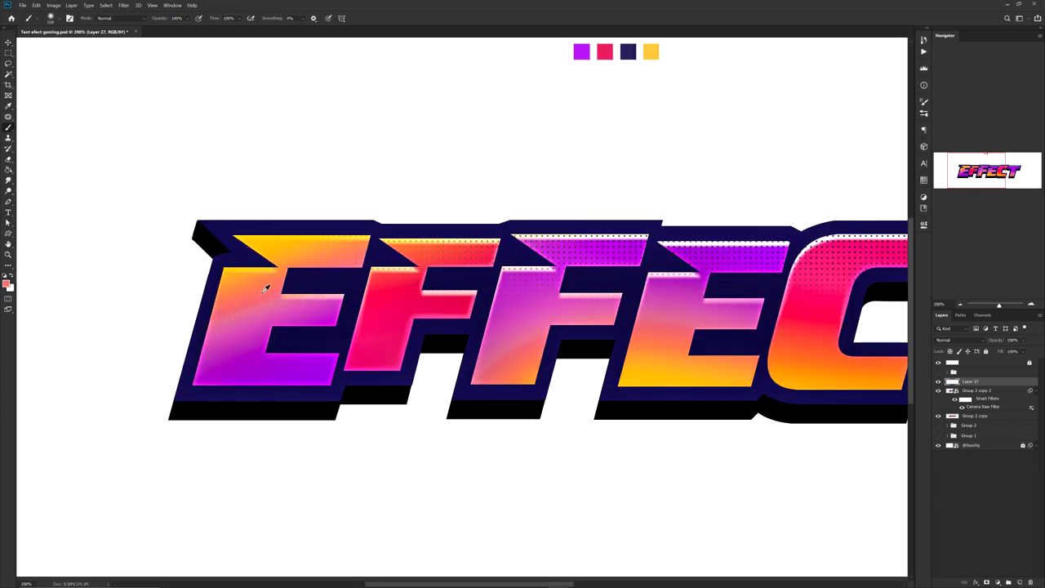
{"action": "left_click", "coordinate": [267, 282]}
Paint a soft orange-pink glow over the lower part of the second E and a sampled purple glow over the top of the T.
{"action": "left_click_drag", "start_coordinate": [504, 299], "coordinate": [283, 284]}
{"action": "left_click", "coordinate": [433, 323]}
{"action": "left_click_drag", "start_coordinate": [494, 328], "coordinate": [358, 334]}
{"action": "left_click", "coordinate": [653, 280], "text": "alt"}
{"action": "left_click", "coordinate": [658, 190]}
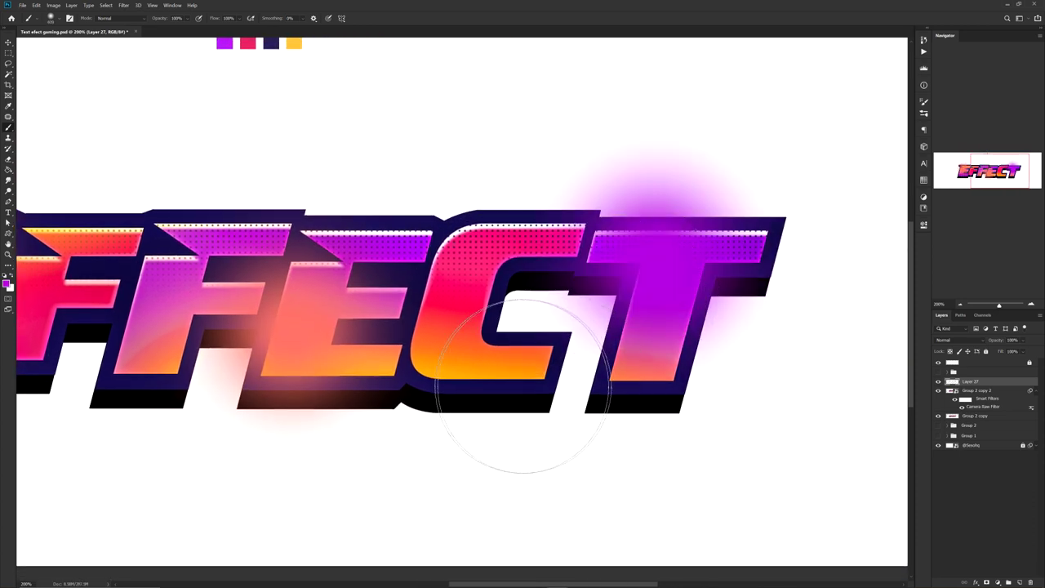
Set the glow layer's blend mode to Linear Dodge (Add).
{"action": "left_click", "coordinate": [951, 340]}
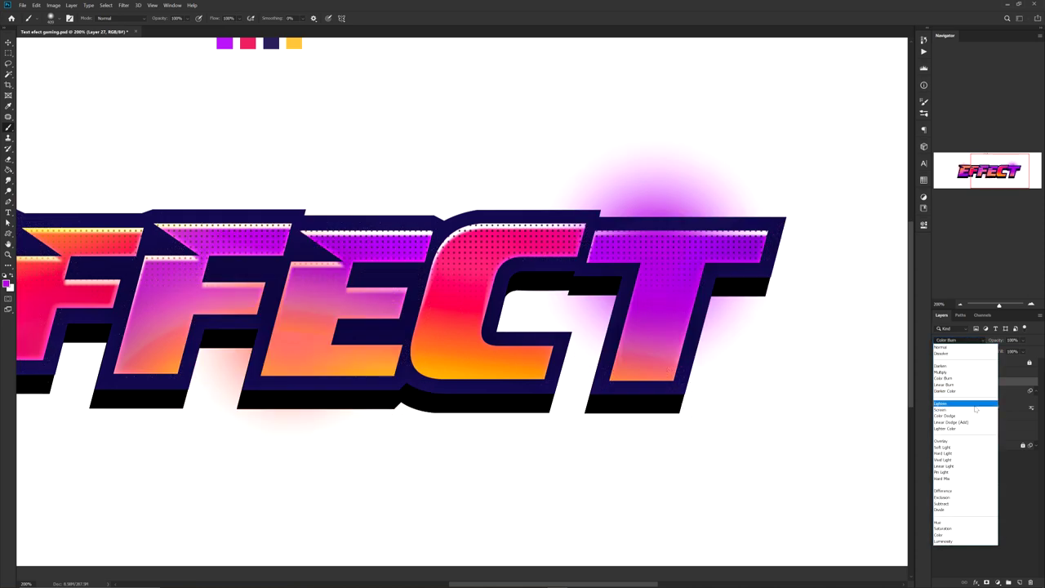
{"action": "left_click", "coordinate": [955, 422]}
{"action": "key", "text": "ctrl+minus"}
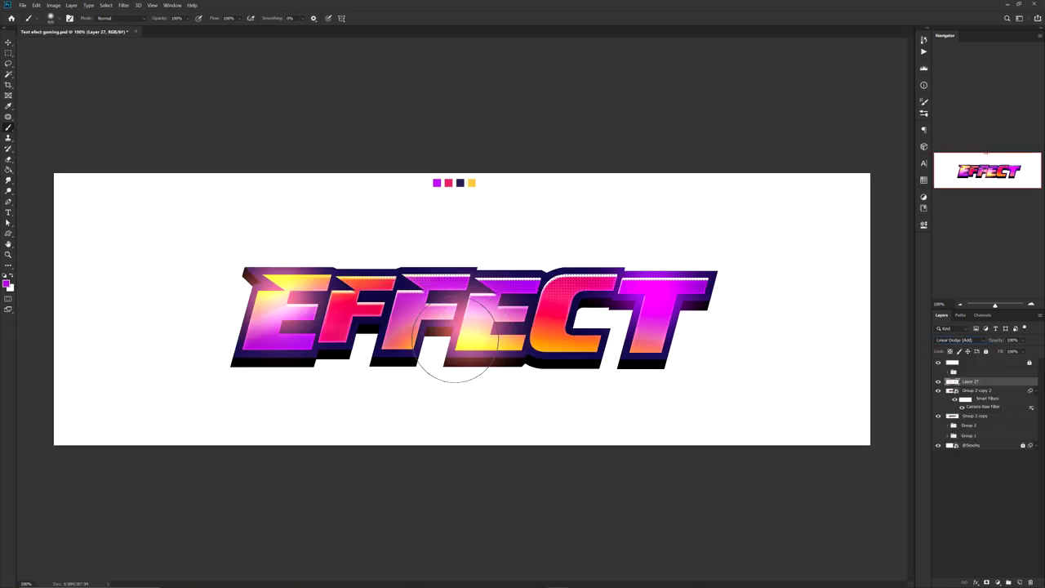
Erase the excess glow around the first E's upper corner and along the lower edge of the letters with a soft eraser.
{"action": "left_click_drag", "start_coordinate": [234, 283], "coordinate": [258, 284]}
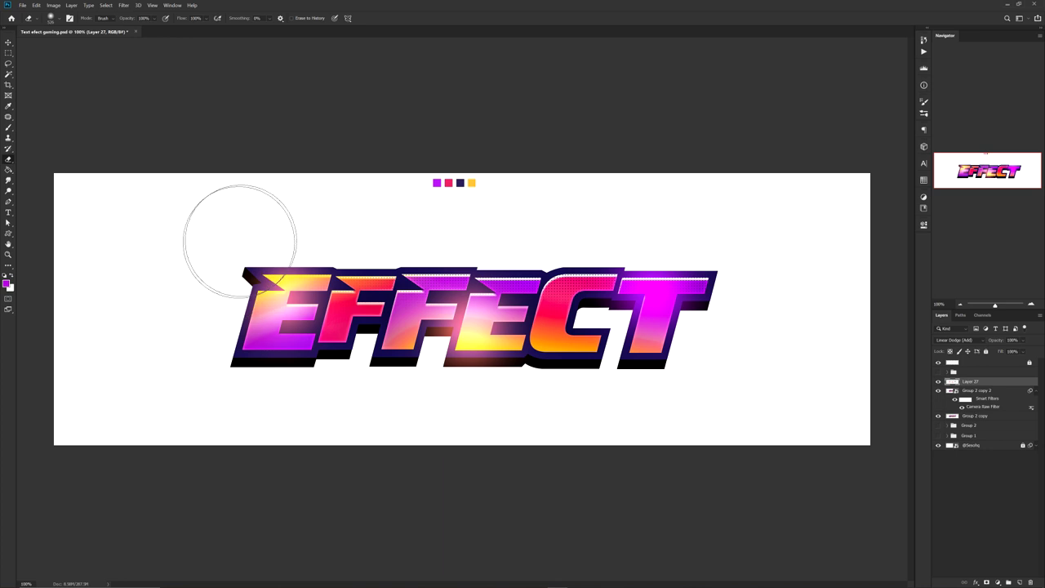
{"action": "mouse_move", "coordinate": [544, 393]}
{"action": "left_mouse_down"}
{"action": "mouse_move", "coordinate": [393, 401]}
{"action": "mouse_move", "coordinate": [366, 376]}
{"action": "left_mouse_up"}
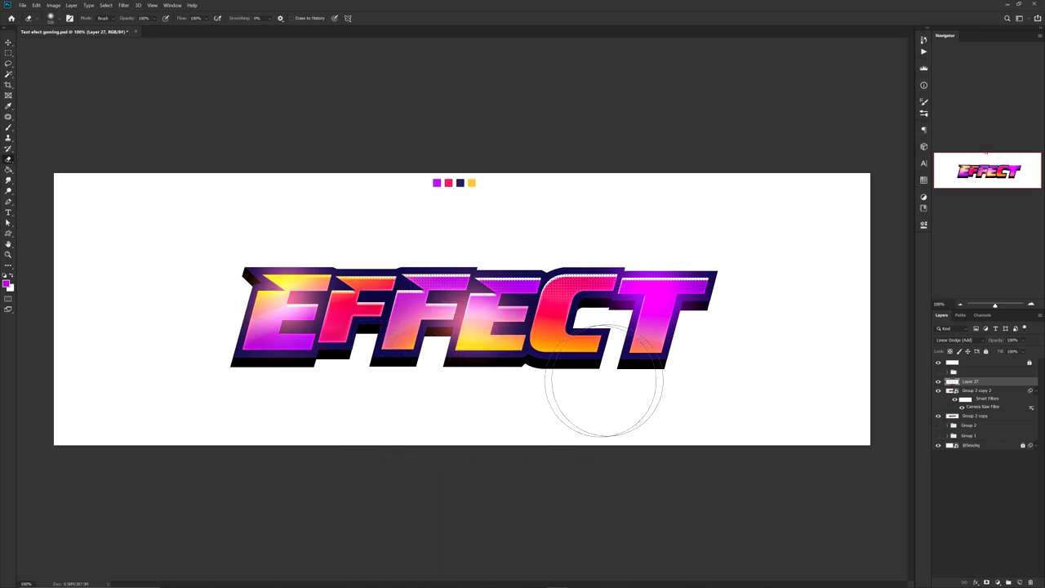
{"action": "key", "text": "ctrl+minus"}
{"action": "key", "text": "v"}
{"action": "key", "text": "ctrl+minus"}
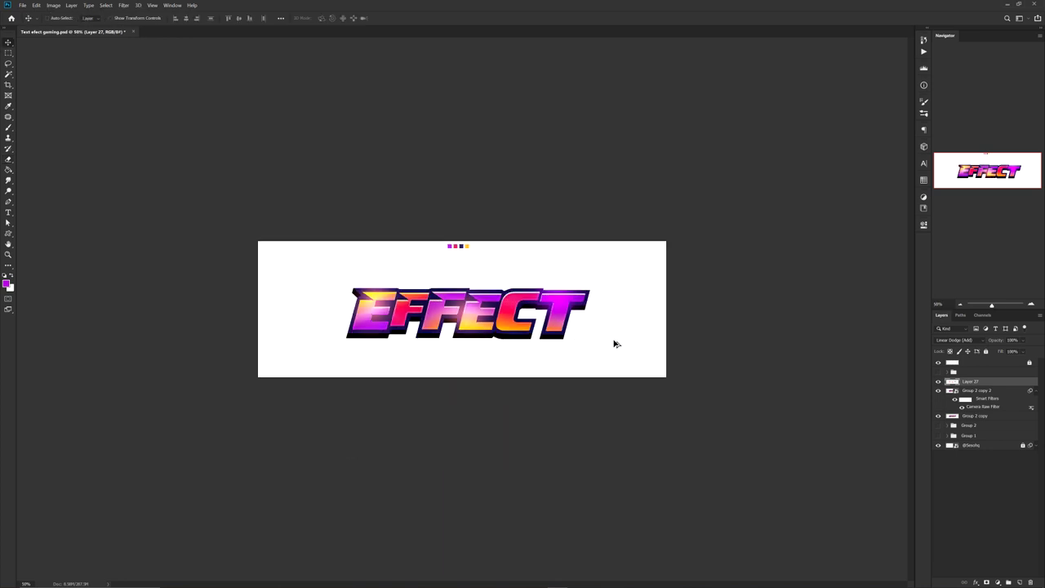